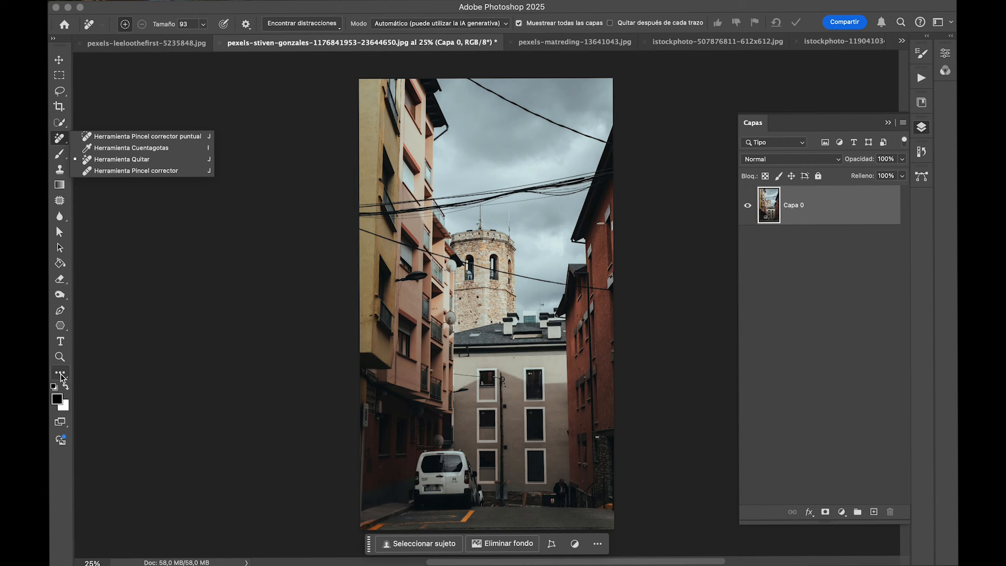
# Open the toolbar customization and move the Remove tool out of the toolbar into the additional tools
pyautogui.press('h')
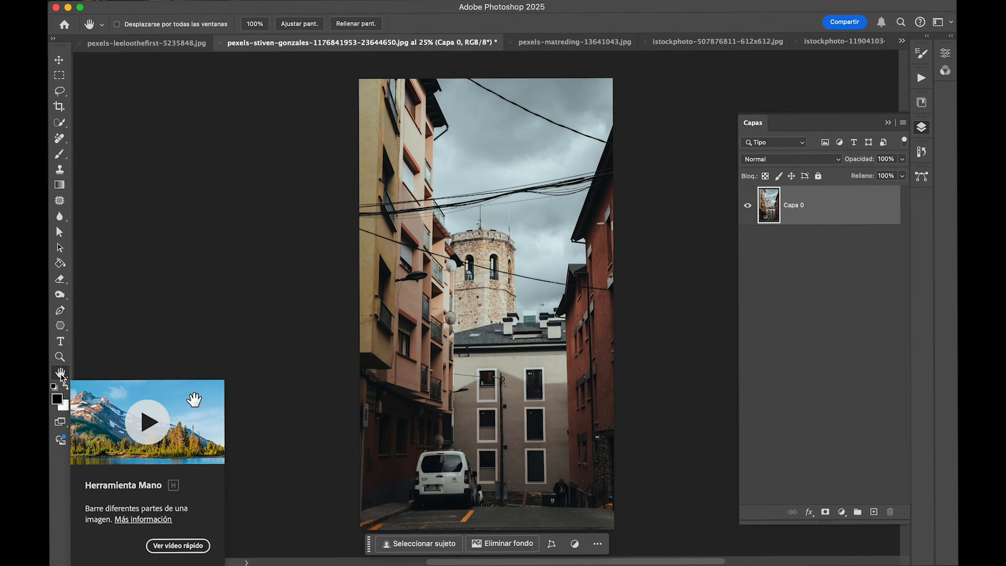
pyautogui.click(60, 373)
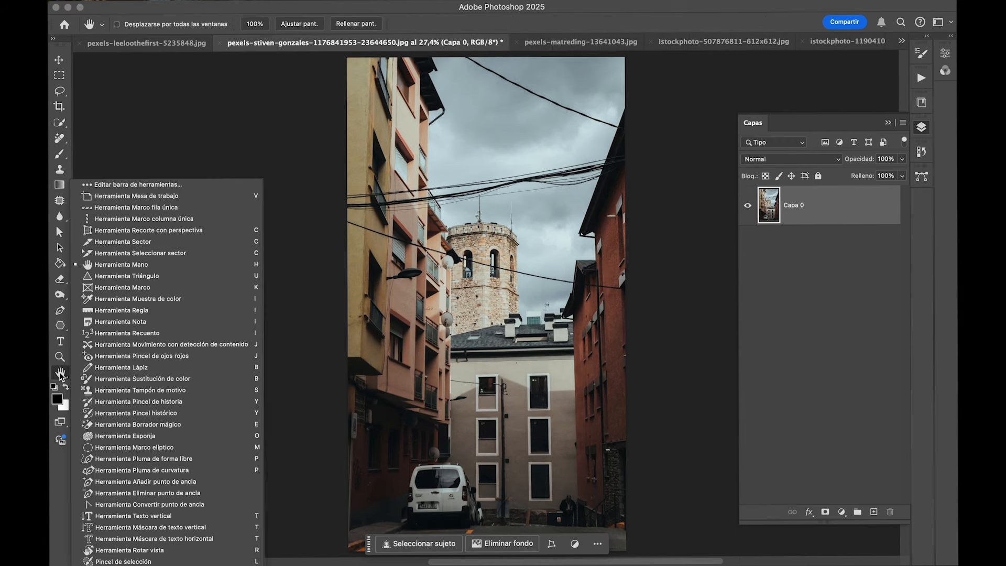
pyautogui.click(131, 185)
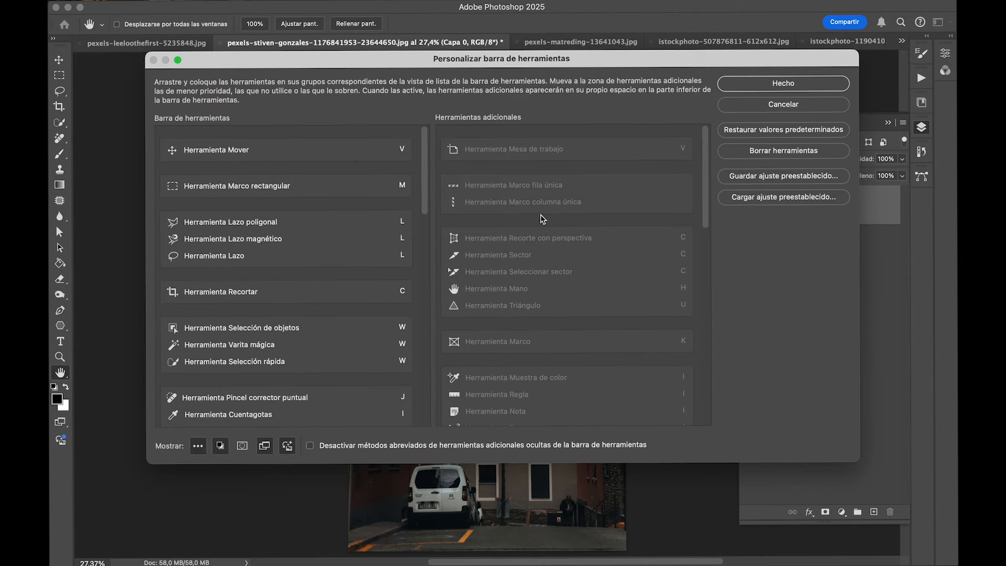
pyautogui.click(496, 154)
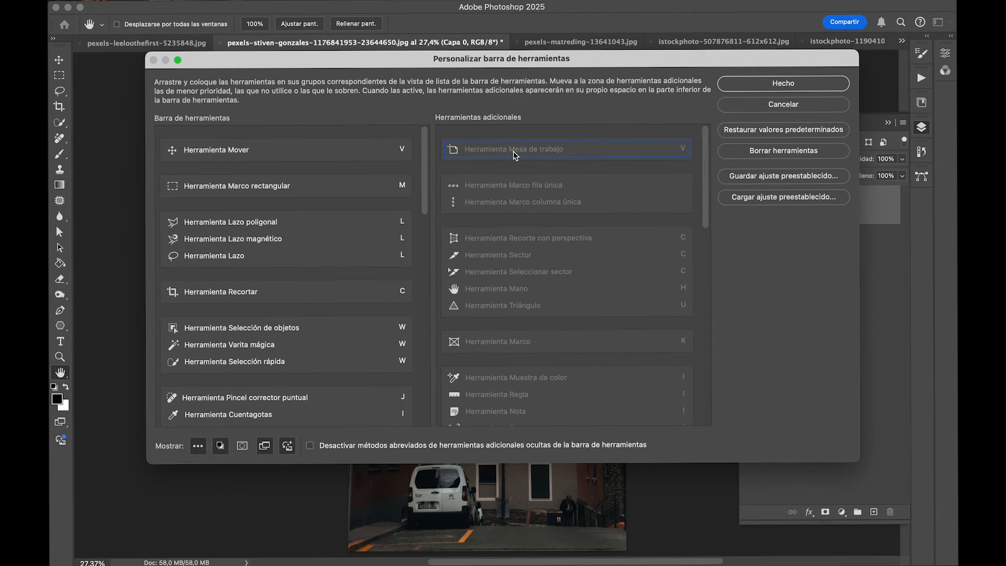
pyautogui.click(506, 202)
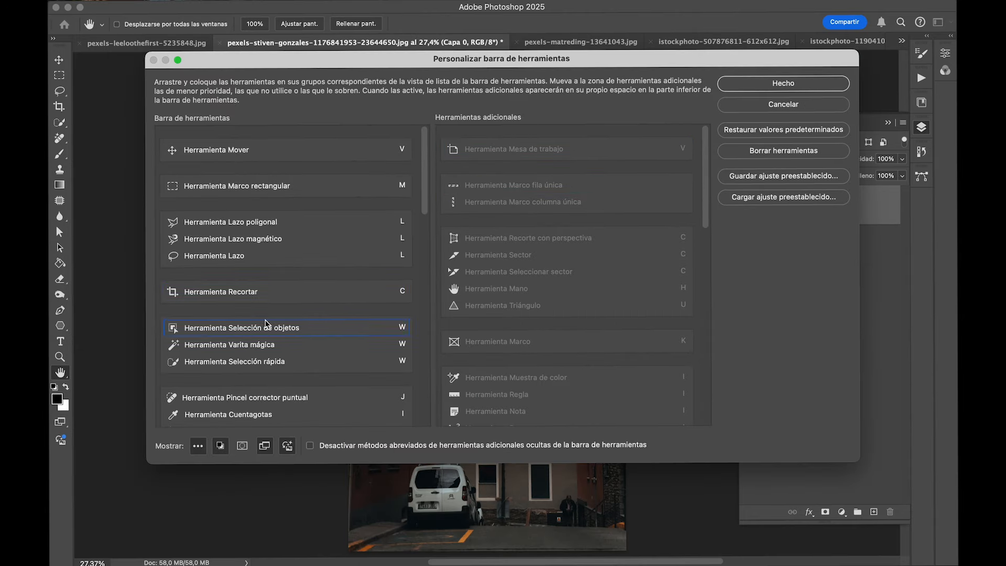
pyautogui.scroll(-5, 268, 325)
pyautogui.click(225, 257)
pyautogui.moveTo(224, 260); pyautogui.dragTo(523, 178)
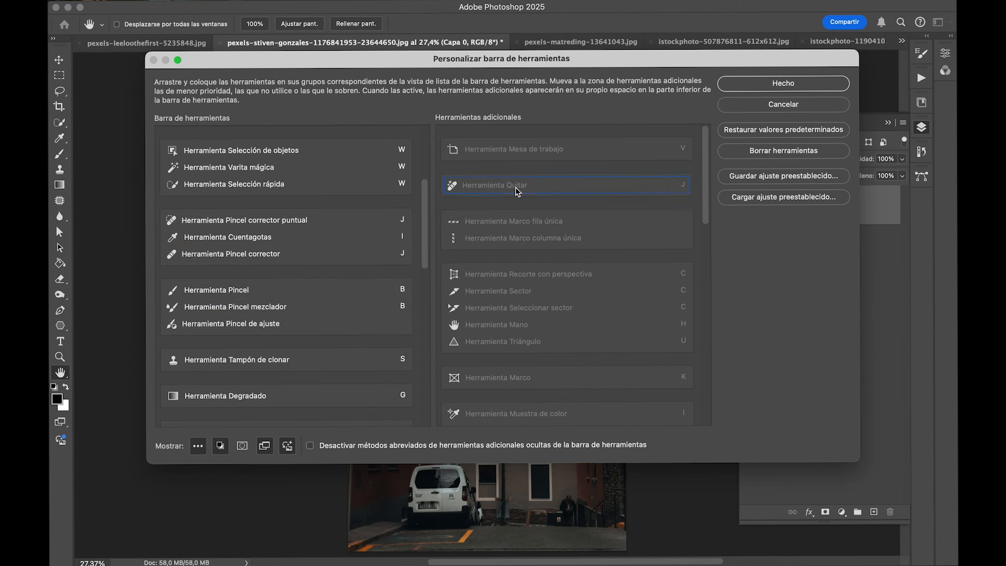
# Return the Remove tool to the healing brush group, give the Eyedropper its own group, and apply the toolbar layout
pyautogui.moveTo(519, 187); pyautogui.dragTo(265, 290)
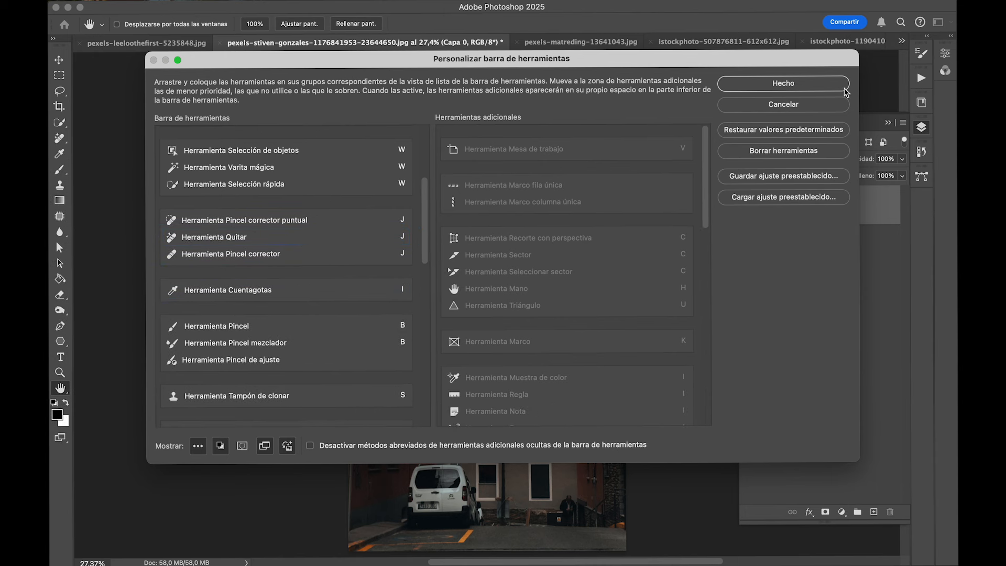
pyautogui.click(828, 83)
# Activate the Remove tool and keep its mode set to Automático (puede utilizar la IA generativa)
pyautogui.click(60, 140)
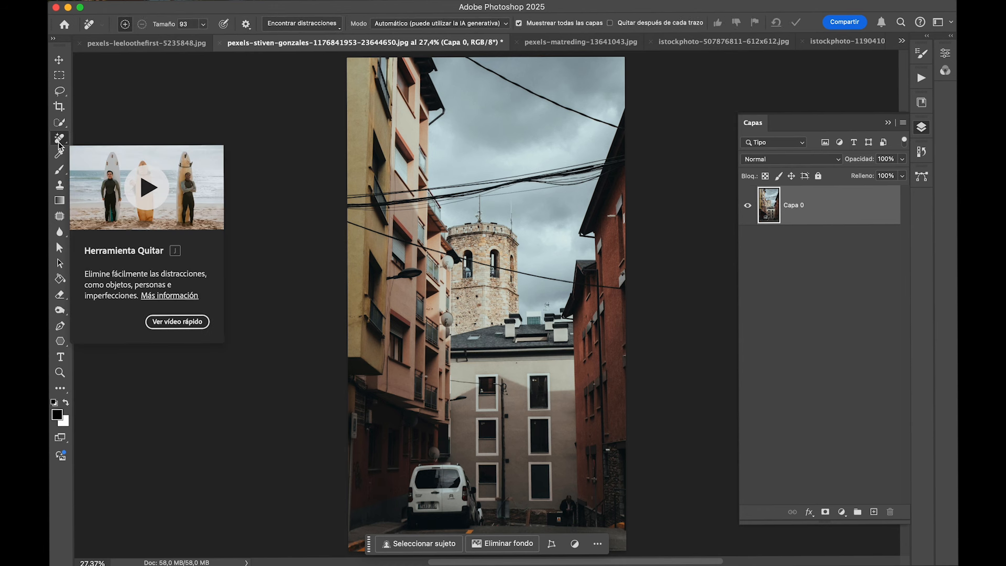
pyautogui.click(59, 141)
pyautogui.click(126, 148)
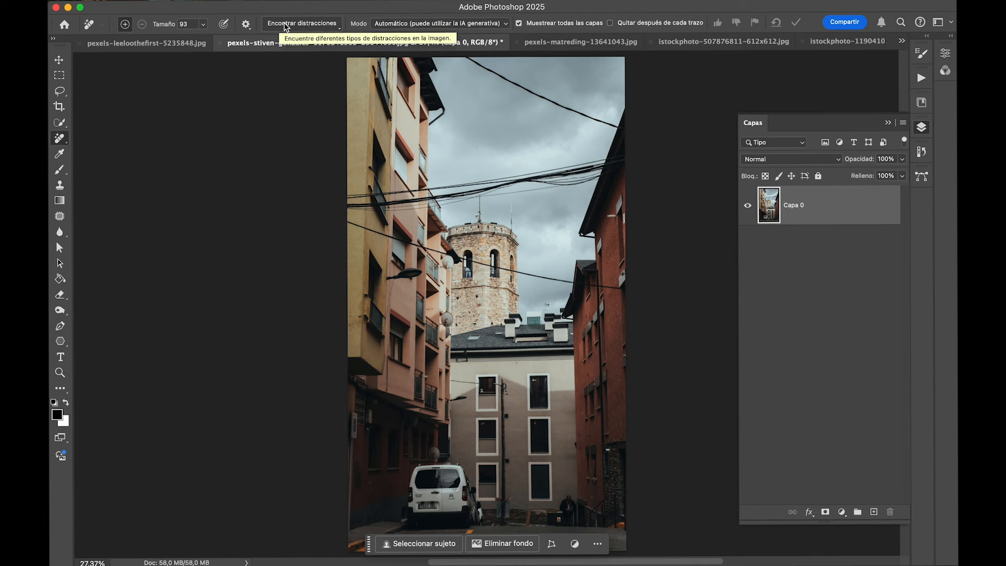
pyautogui.click(407, 24)
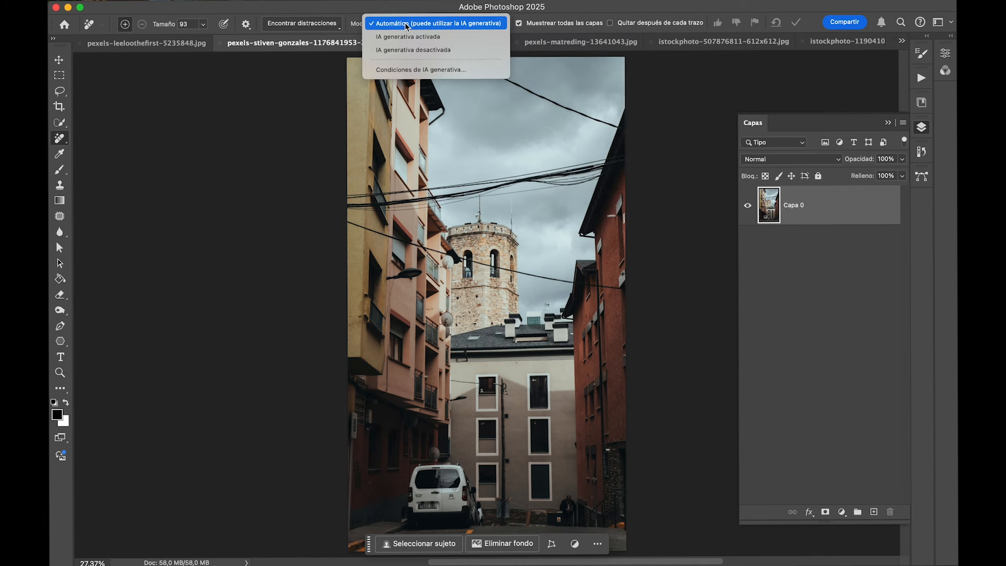
pyautogui.click(411, 25)
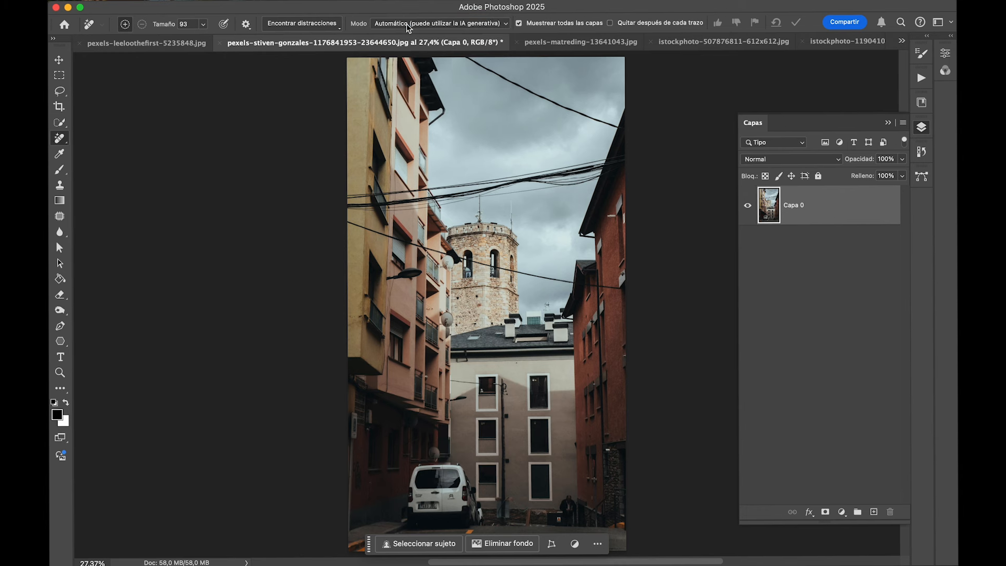
# Disable sampling of all layers and automatically remove the lines and cables directly on Capa 0
pyautogui.moveTo(422, 29)
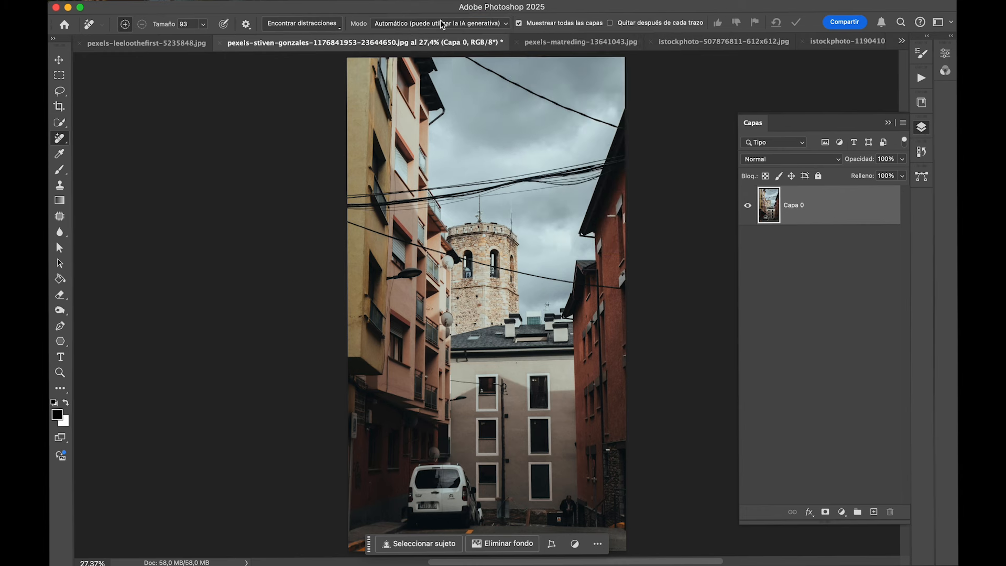
pyautogui.click(518, 24)
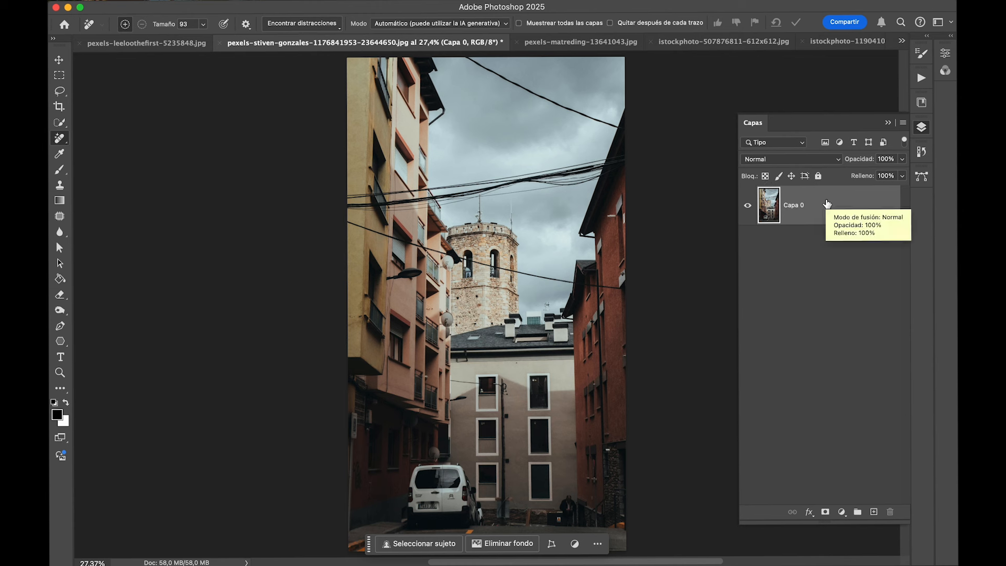
pyautogui.click(281, 27)
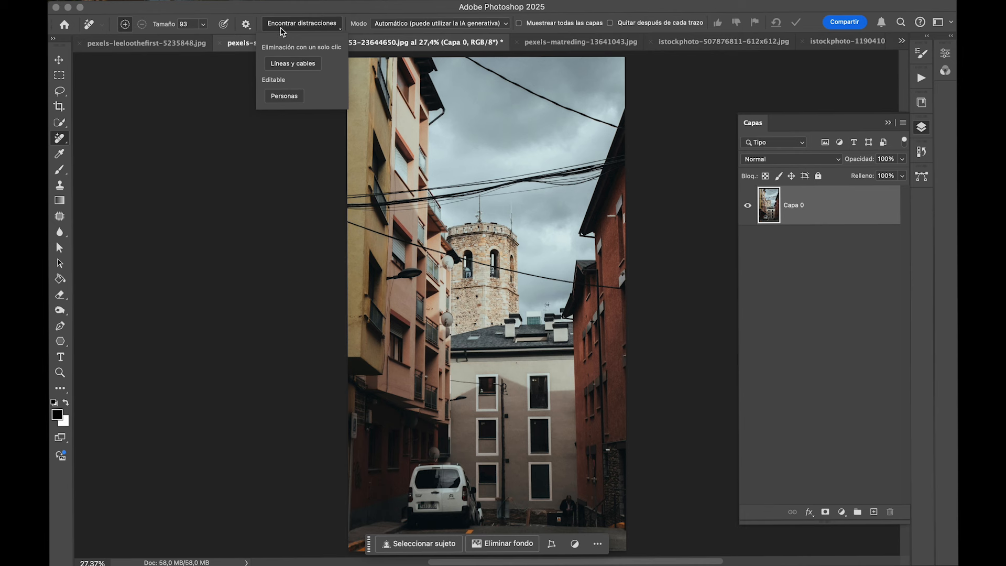
pyautogui.click(298, 64)
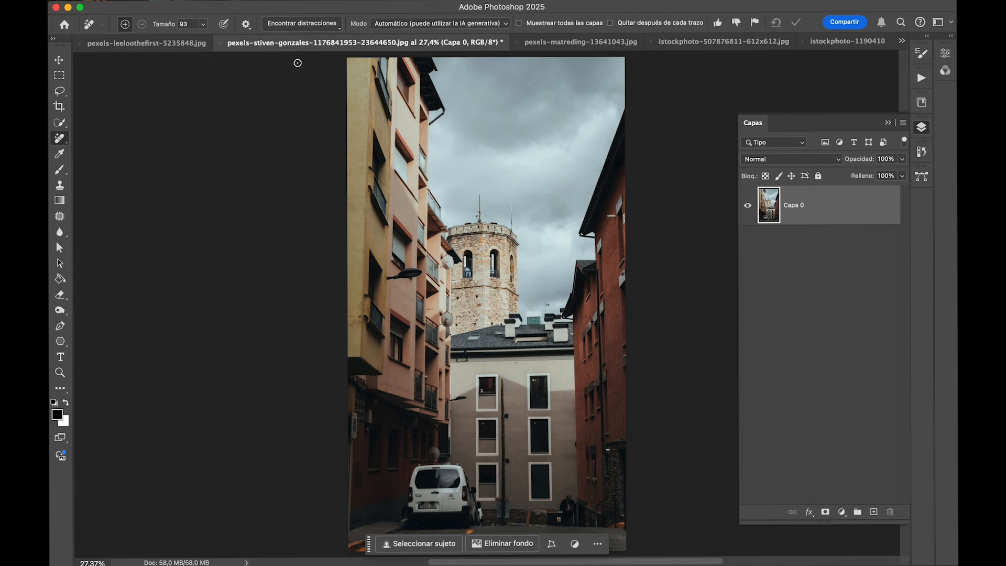
# Compare the original photo with the cable removal result by switching between the two history states
pyautogui.click(922, 151)
pyautogui.click(827, 173)
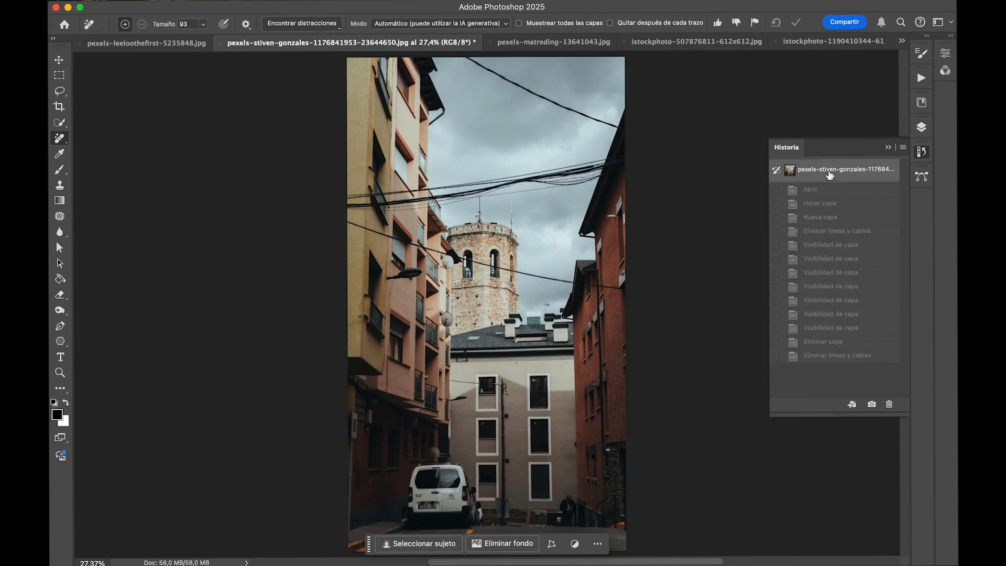
pyautogui.click(818, 357)
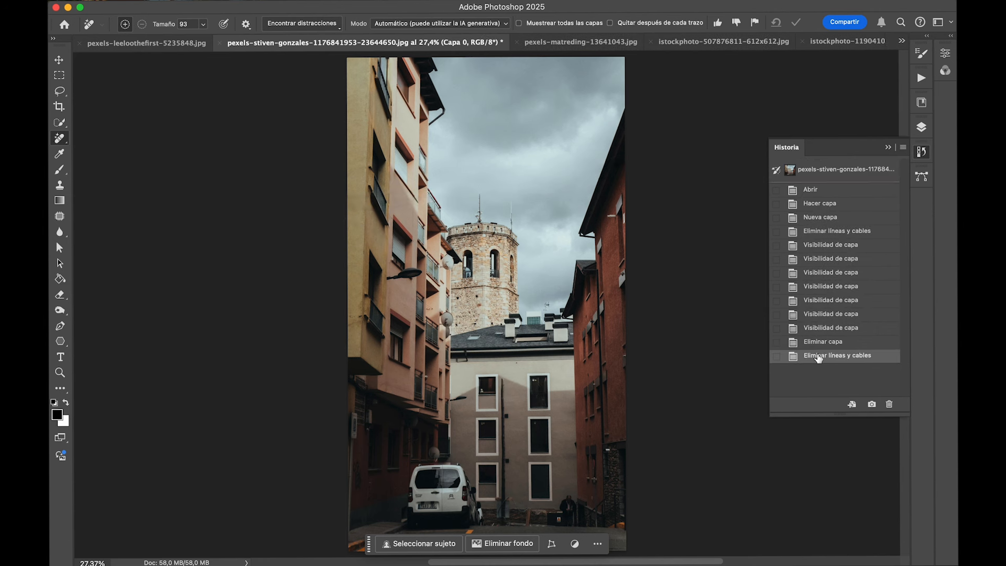
pyautogui.click(833, 176)
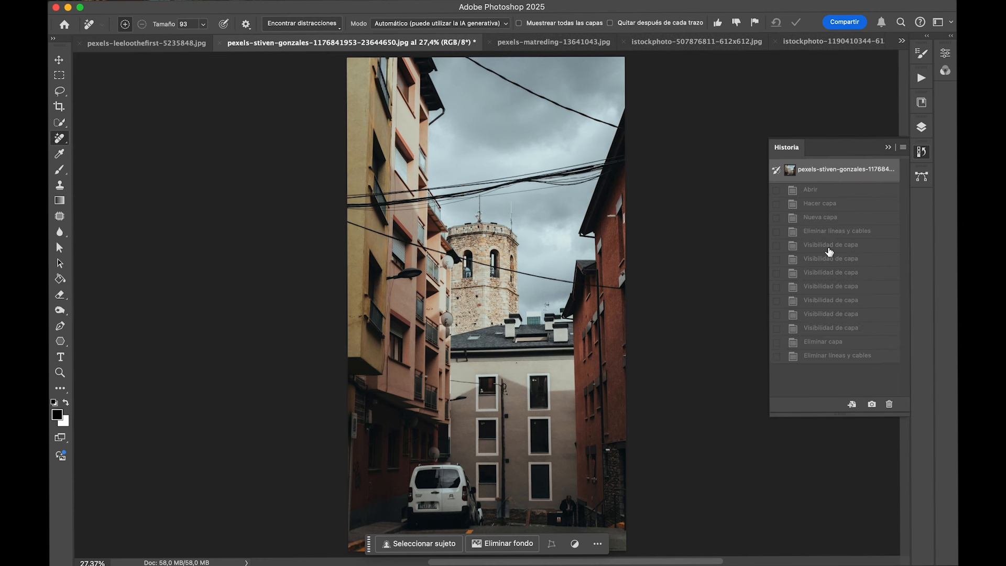
pyautogui.click(828, 358)
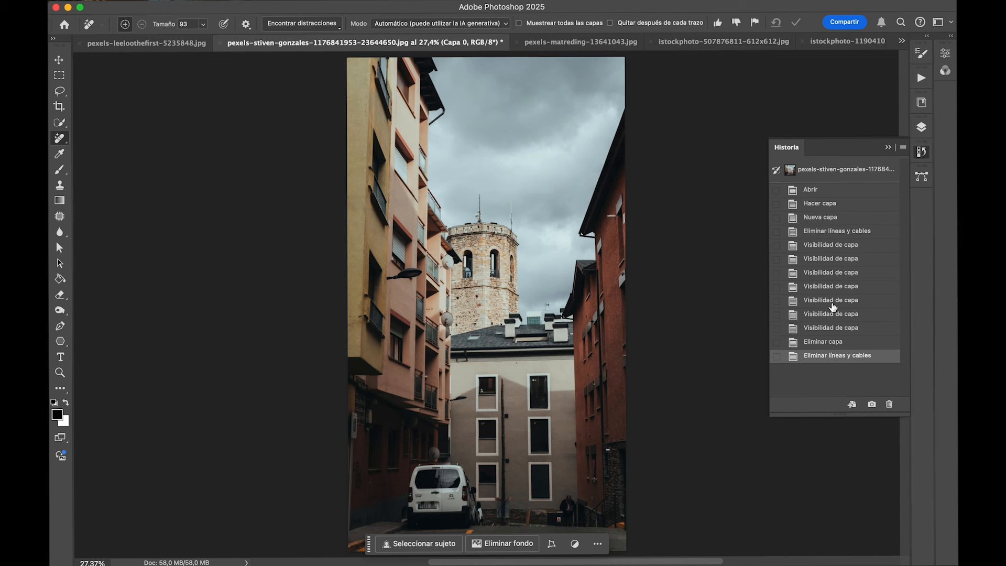
pyautogui.click(830, 176)
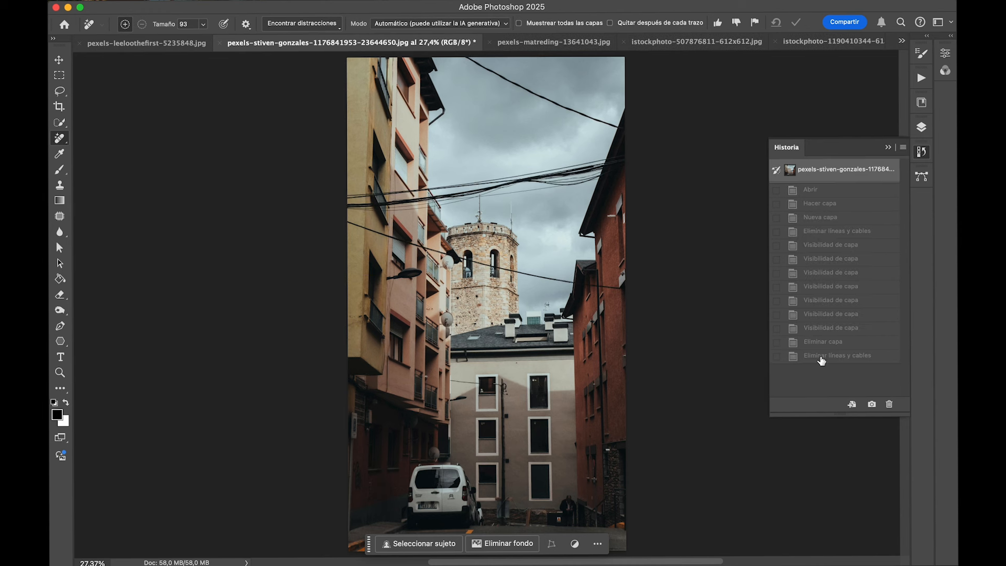
pyautogui.click(832, 358)
# Examine the tower and neighbouring facades up close, comparing the original state with the cable removal result
pyautogui.scroll(5, 430, 194)
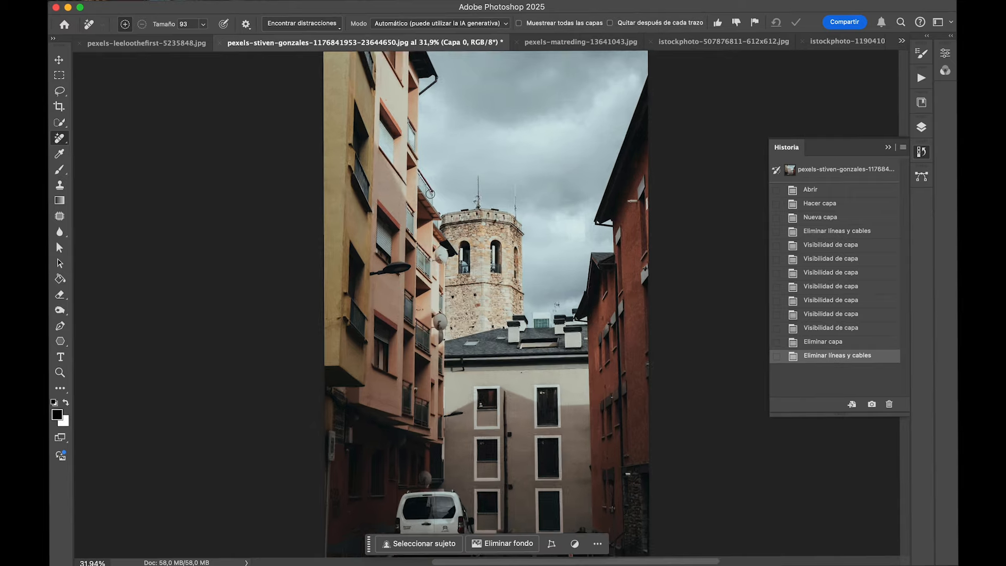
pyautogui.scroll(2, 430, 194)
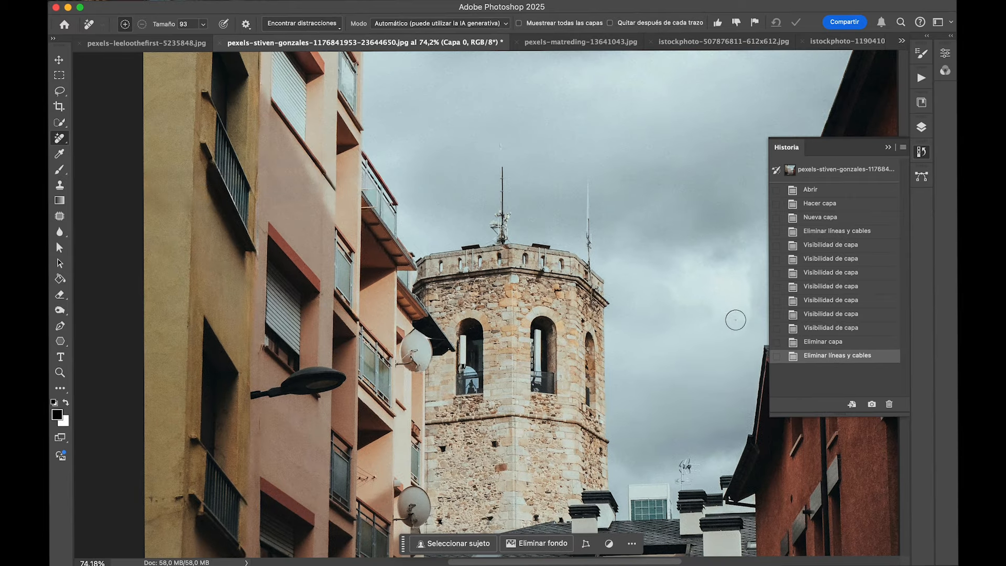
pyautogui.click(841, 174)
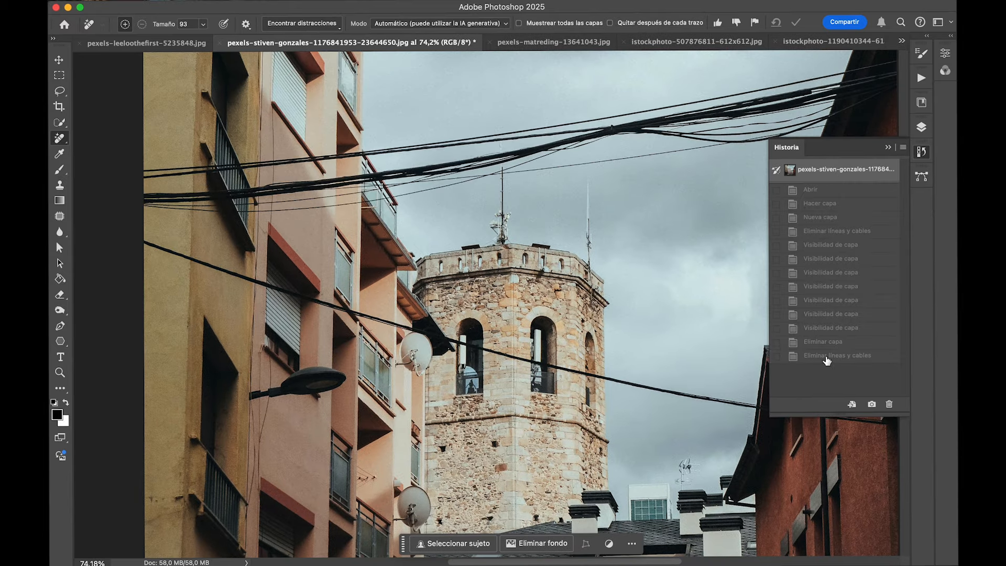
pyautogui.scroll(3, 381, 203)
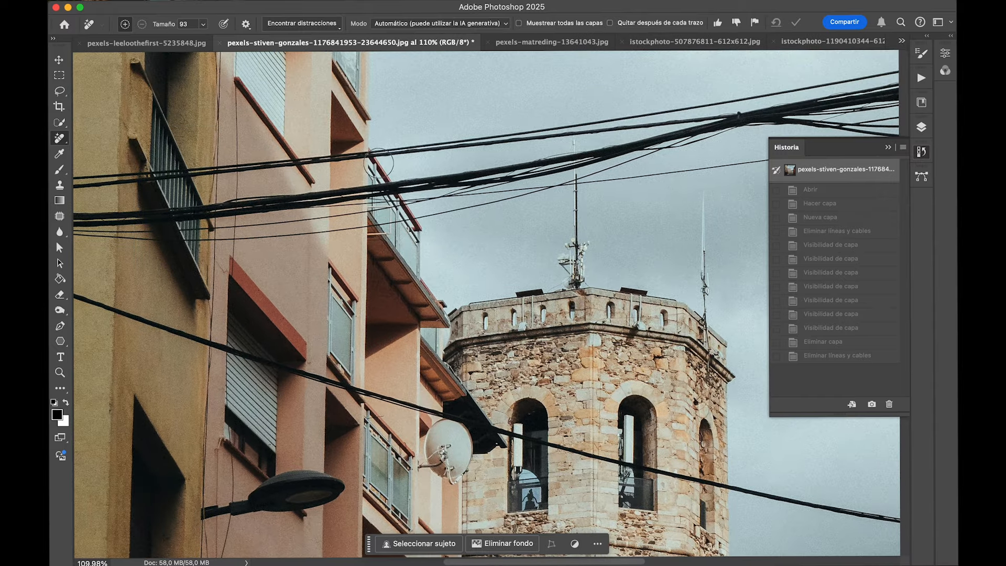
pyautogui.click(822, 356)
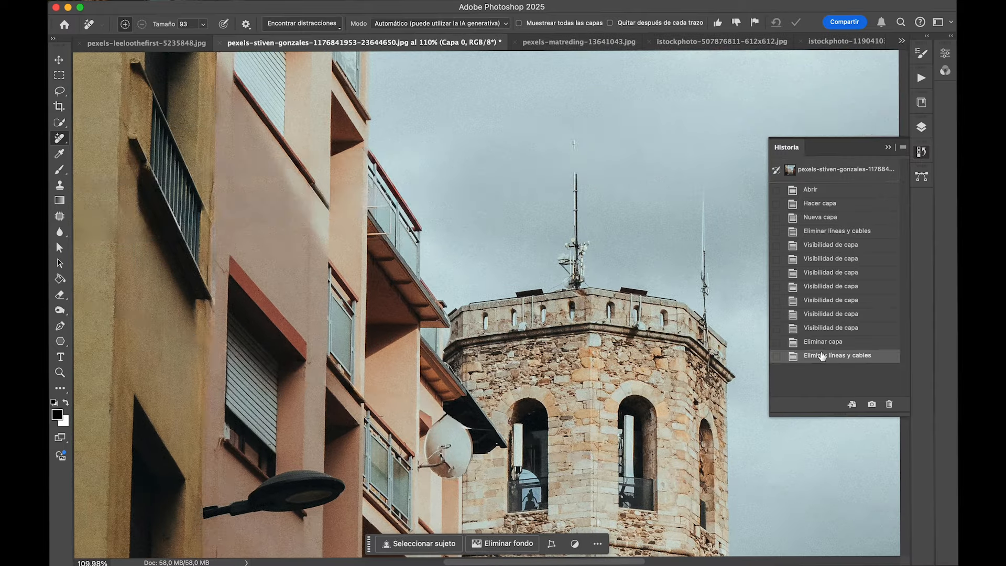
pyautogui.press('super+0')
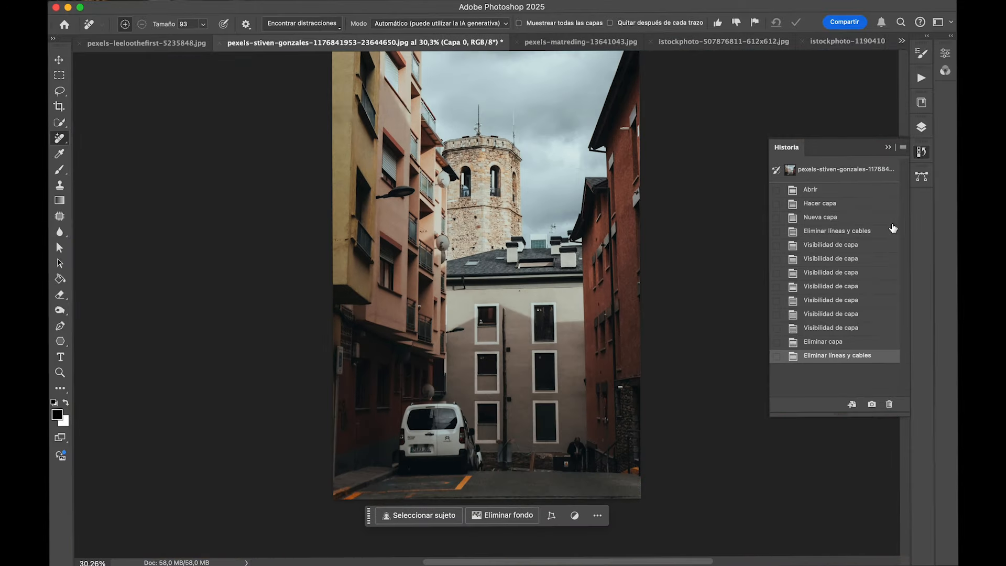
# Compare the whole street scene before and after the cable removal using the history states
pyautogui.click(844, 171)
pyautogui.click(796, 358)
pyautogui.scroll(3, 686, 338)
pyautogui.scroll(-2, 685, 338)
pyautogui.scroll(1, 686, 338)
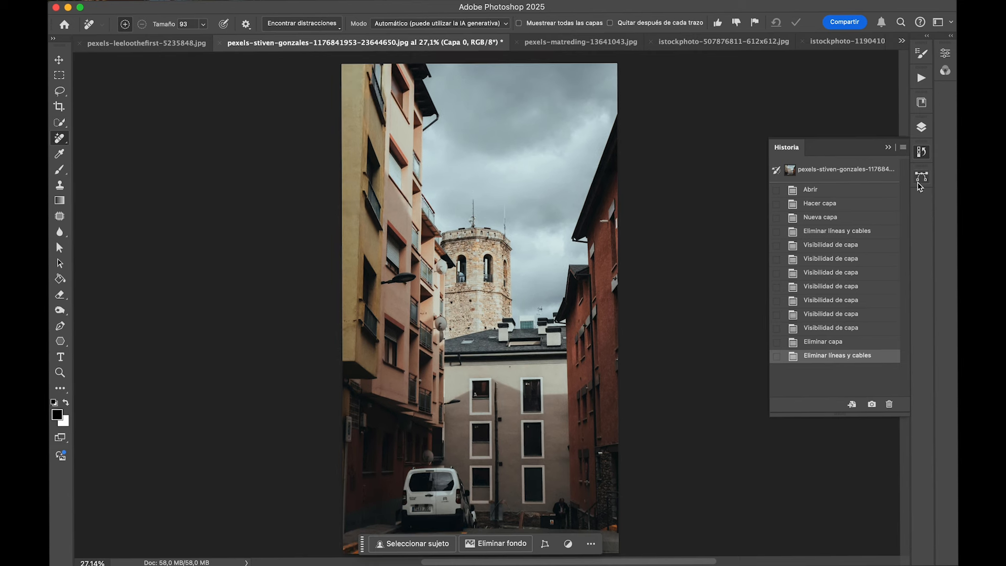
pyautogui.click(844, 171)
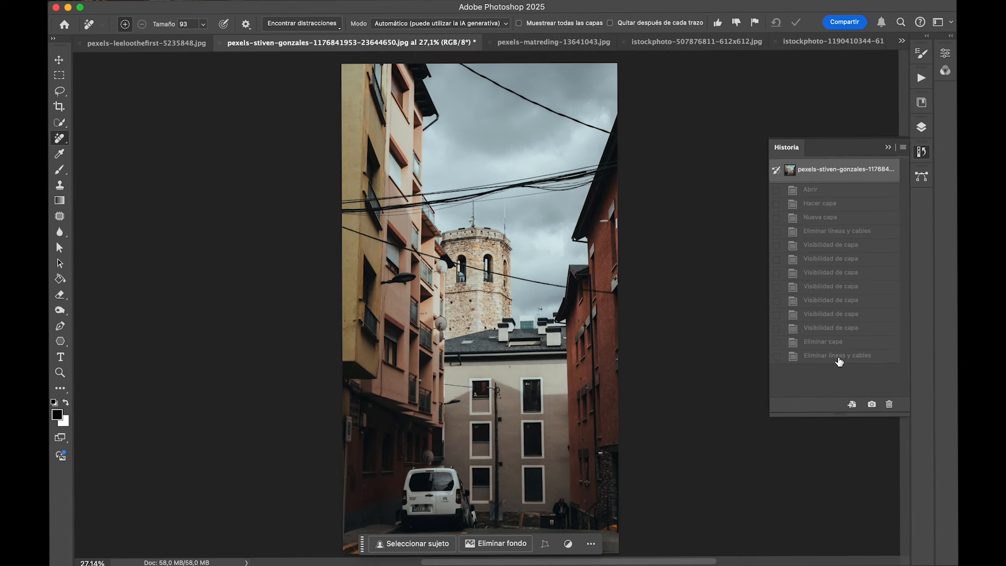
pyautogui.click(816, 357)
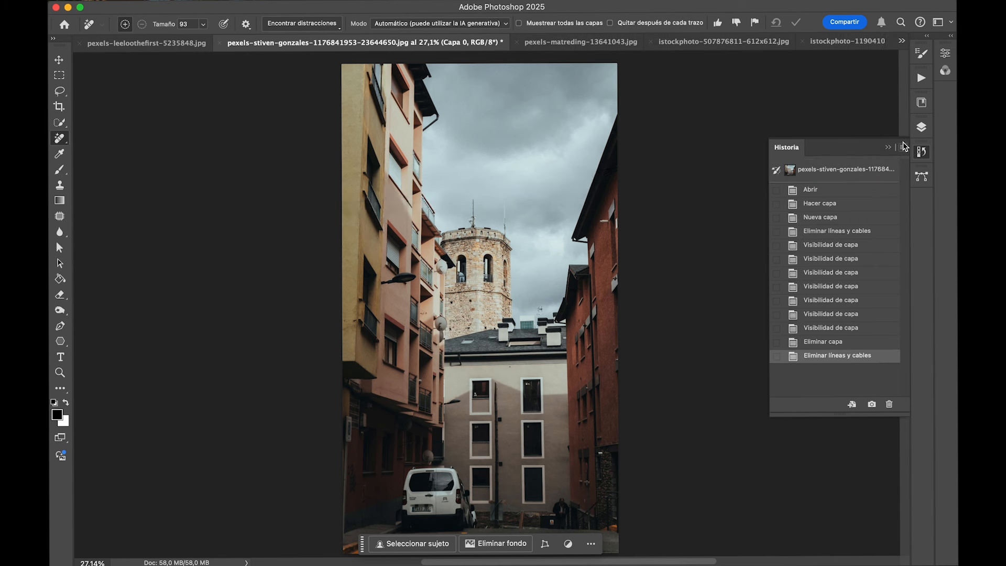
# Return from the history to the layers and undo the lines and cables removal on Capa 0
pyautogui.click(887, 147)
pyautogui.click(921, 128)
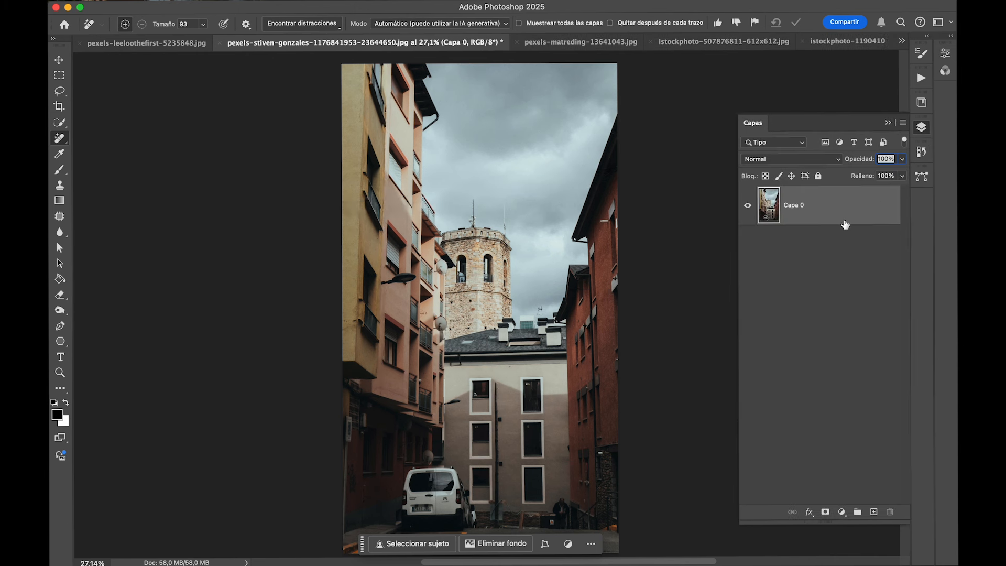
pyautogui.press('super+z')
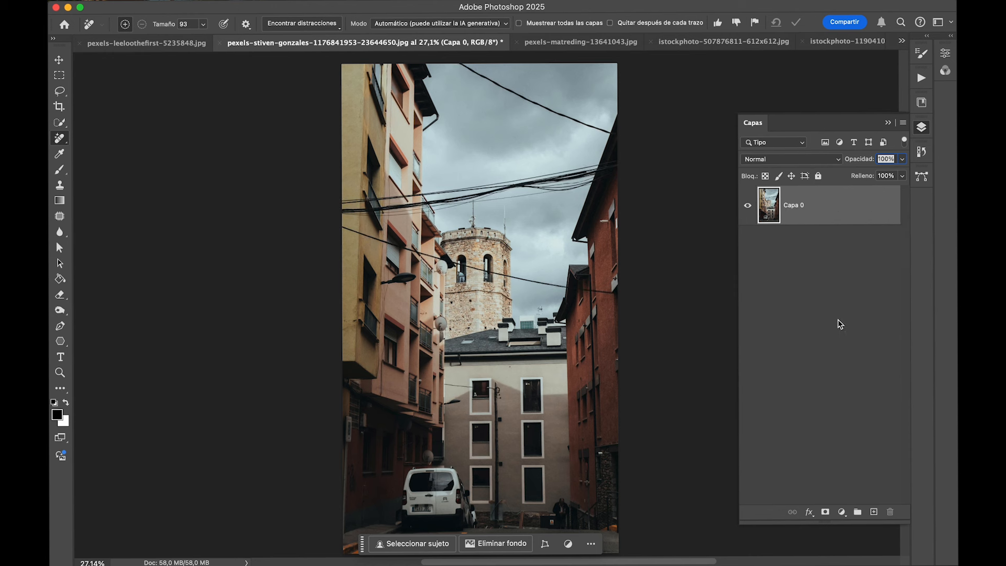
# Create a new empty layer above Capa 0, enable sampling of all layers, and automatically remove the lines and cables onto it
pyautogui.click(873, 512)
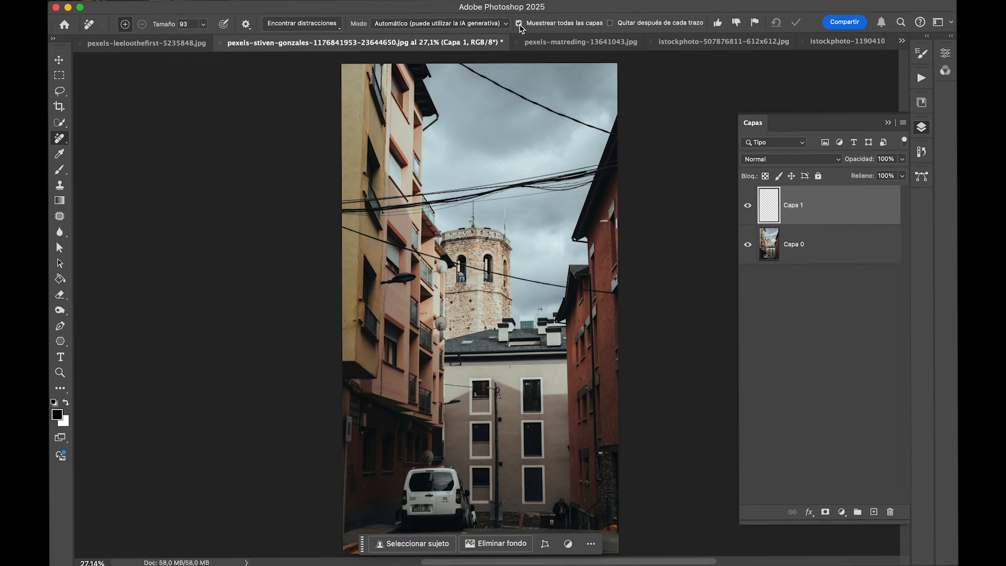
pyautogui.moveTo(419, 30)
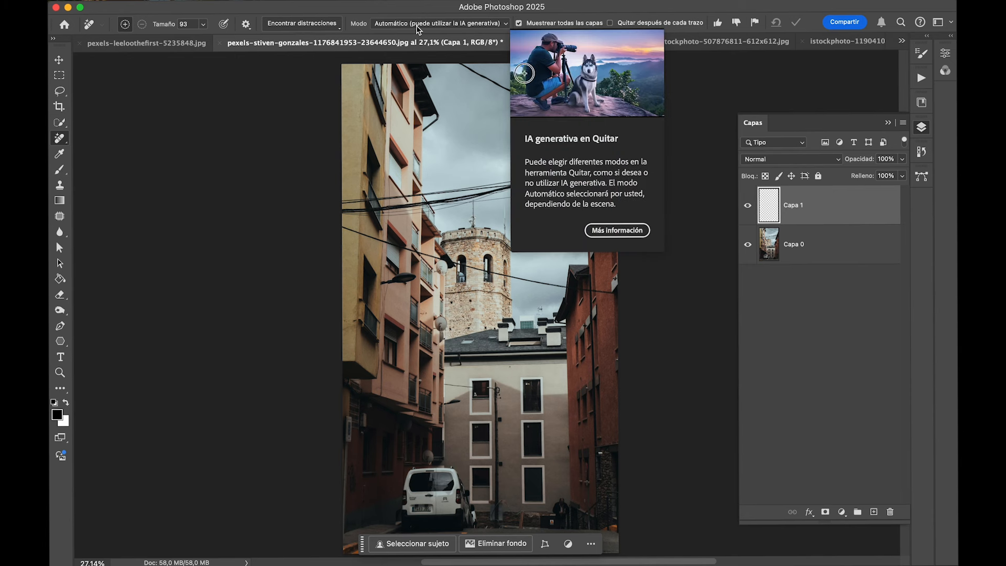
pyautogui.click(316, 24)
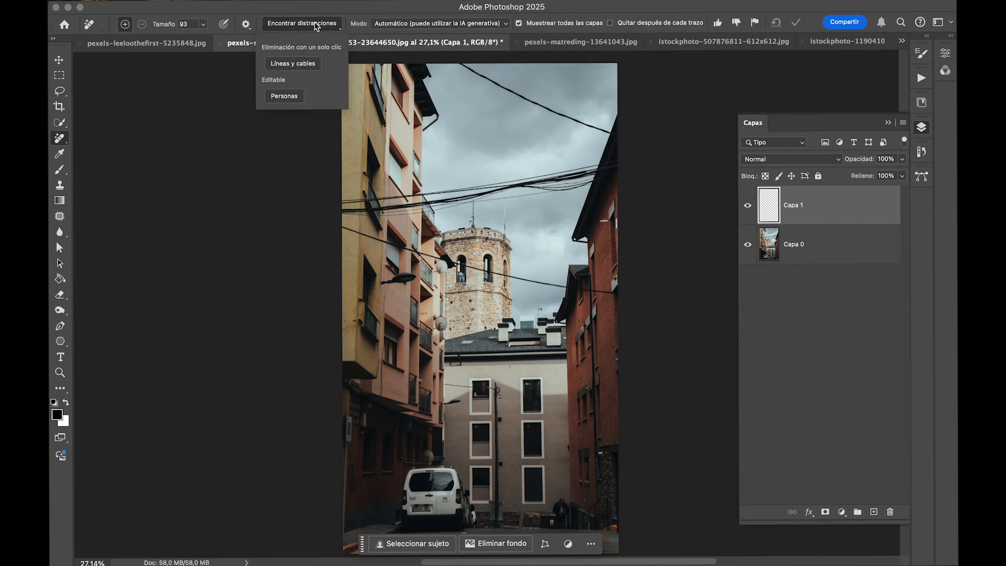
pyautogui.click(305, 63)
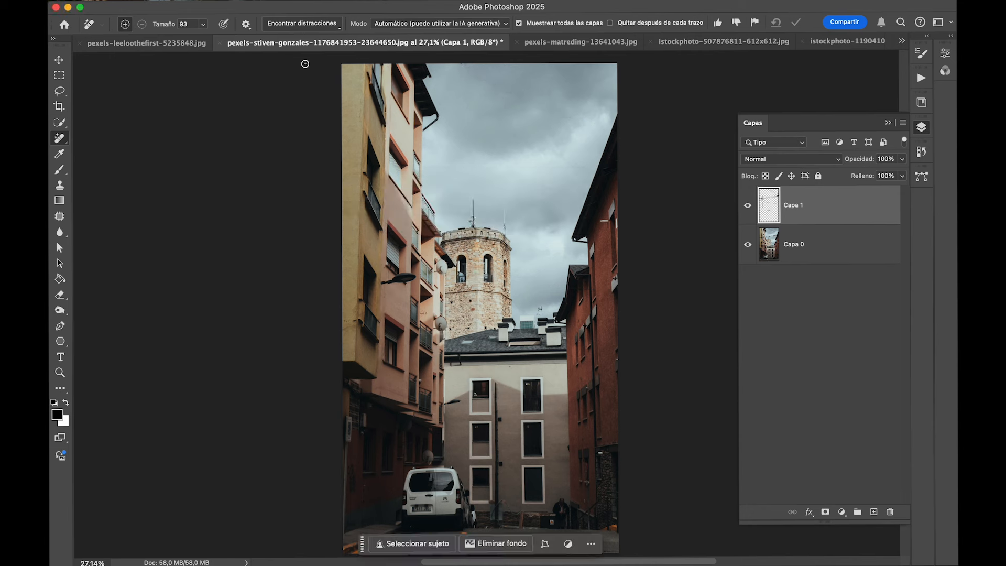
# Compare the street photo with and without the cable removal by toggling the visibility of Capa 1
pyautogui.keyDown('alt'); pyautogui.click(748, 210); pyautogui.keyUp('alt')
pyautogui.keyDown('alt'); pyautogui.click(750, 211); pyautogui.keyUp('alt')
pyautogui.keyDown('alt'); pyautogui.click(749, 211); pyautogui.keyUp('alt')
pyautogui.click(749, 211)
pyautogui.click(749, 211)
pyautogui.click(749, 211)
pyautogui.click(749, 212)
pyautogui.click(750, 251)
pyautogui.click(750, 209)
pyautogui.click(750, 209)
# Switch to pexels-leeloothefirst-5235848.jpg and hide Capa 2 and Capa 1 to view the original alley photo
pyautogui.click(158, 45)
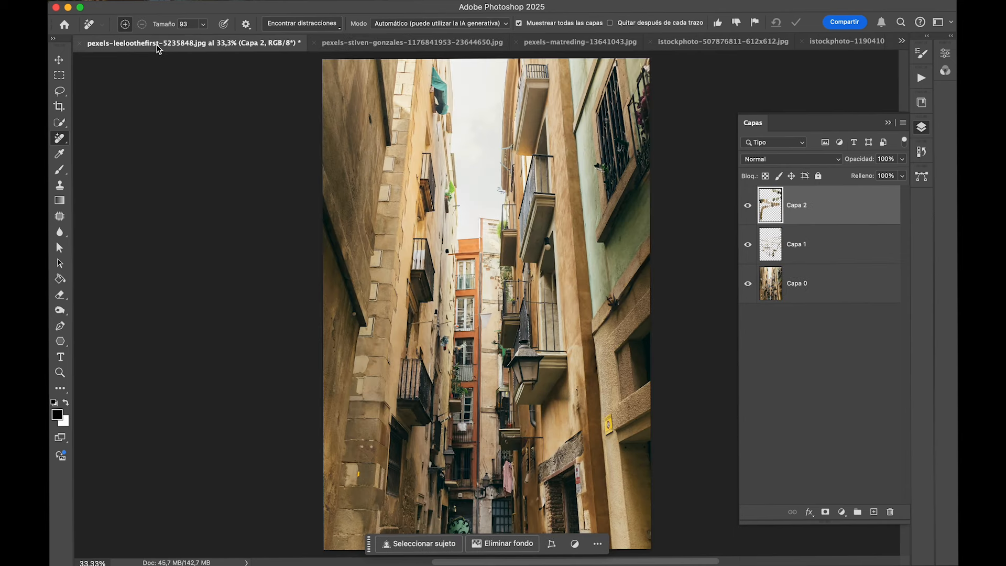
pyautogui.click(748, 204)
pyautogui.click(826, 254)
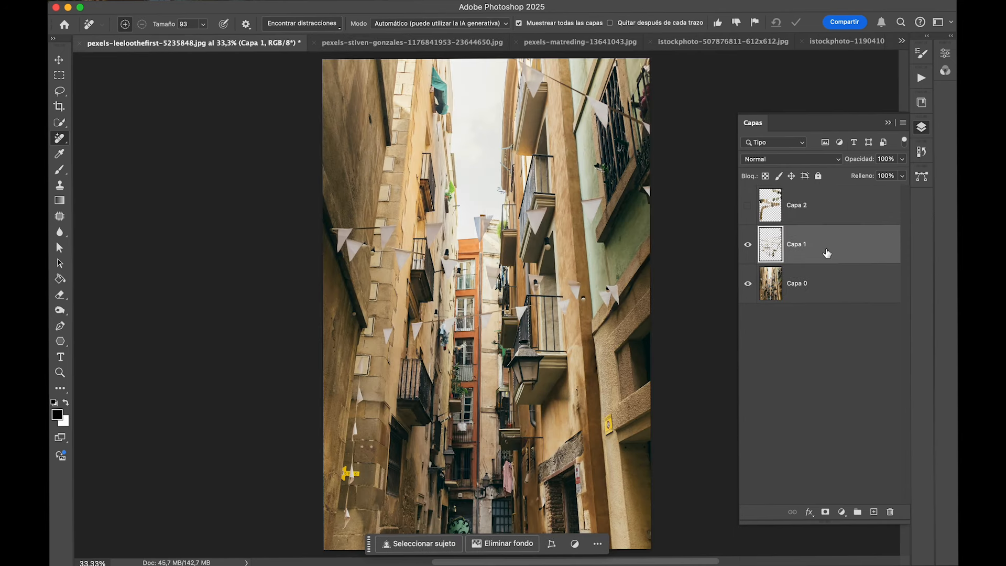
pyautogui.click(747, 244)
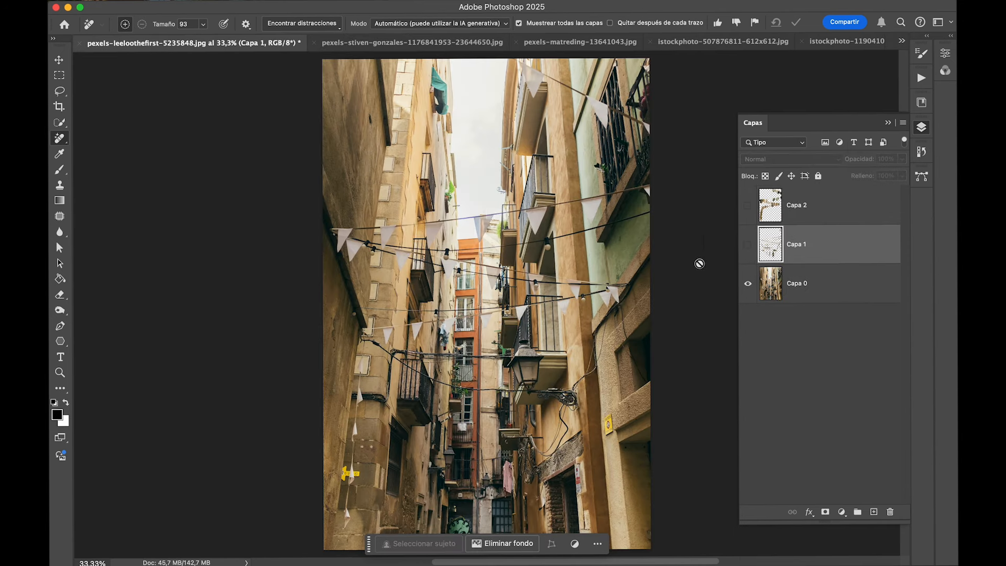
pyautogui.scroll(-2, 586, 290)
pyautogui.scroll(-1, 586, 290)
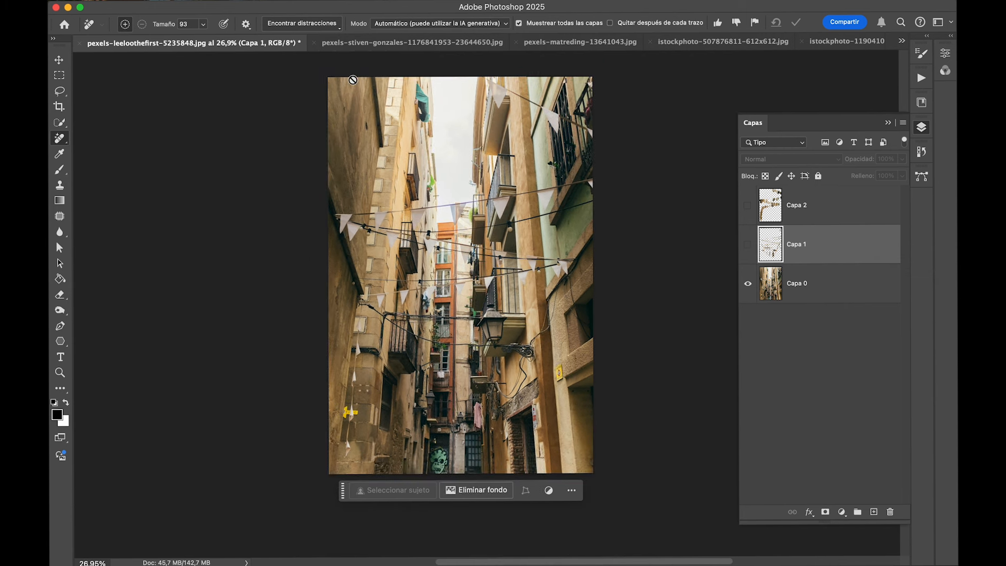
# Review the distraction finder's options and show Capa 1 to view the alley with its cables removed
pyautogui.click(317, 27)
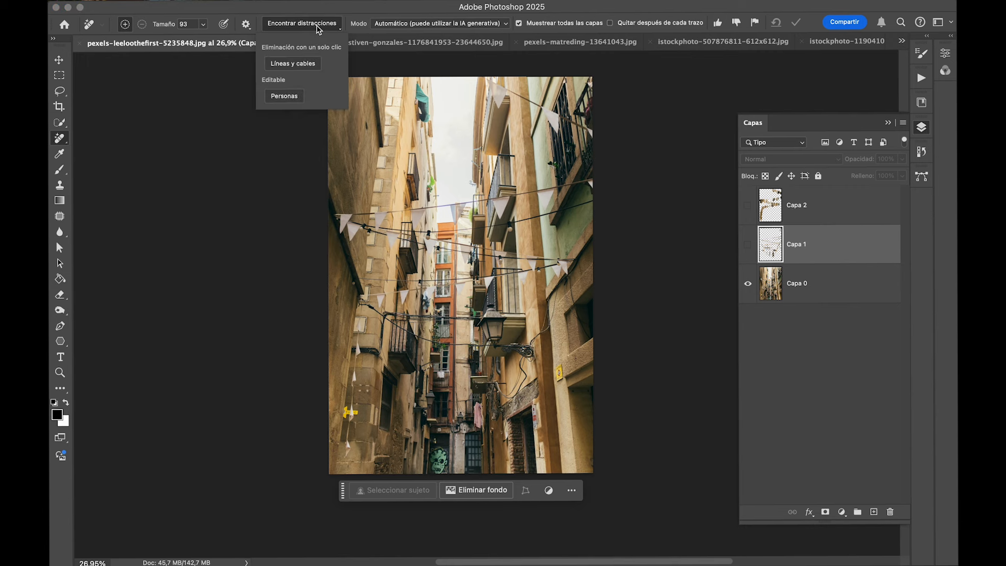
pyautogui.click(836, 245)
pyautogui.click(748, 244)
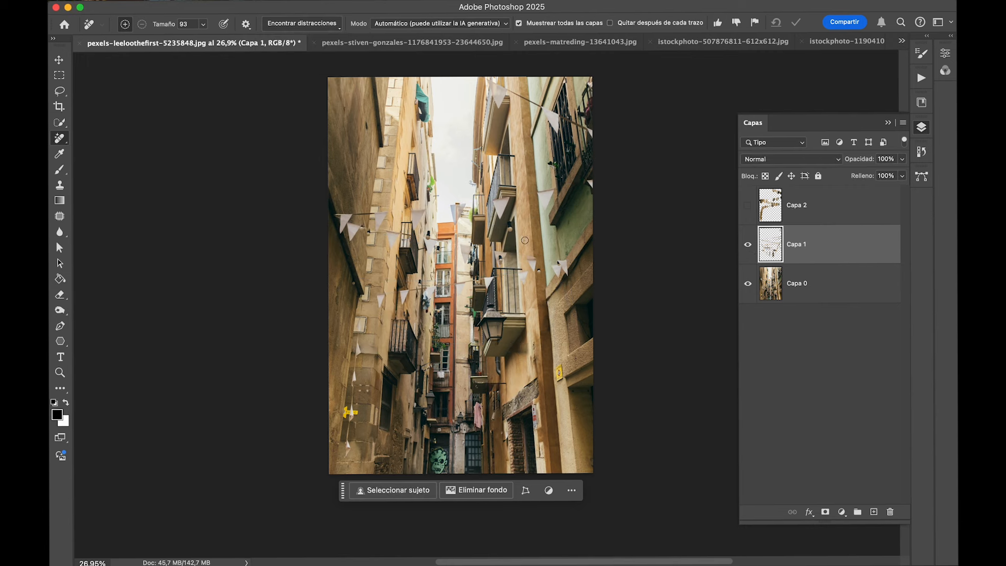
# Examine the remaining pennants, light bulbs and balconies up close across the alley for traces of the cable removal
pyautogui.scroll(10, 505, 243)
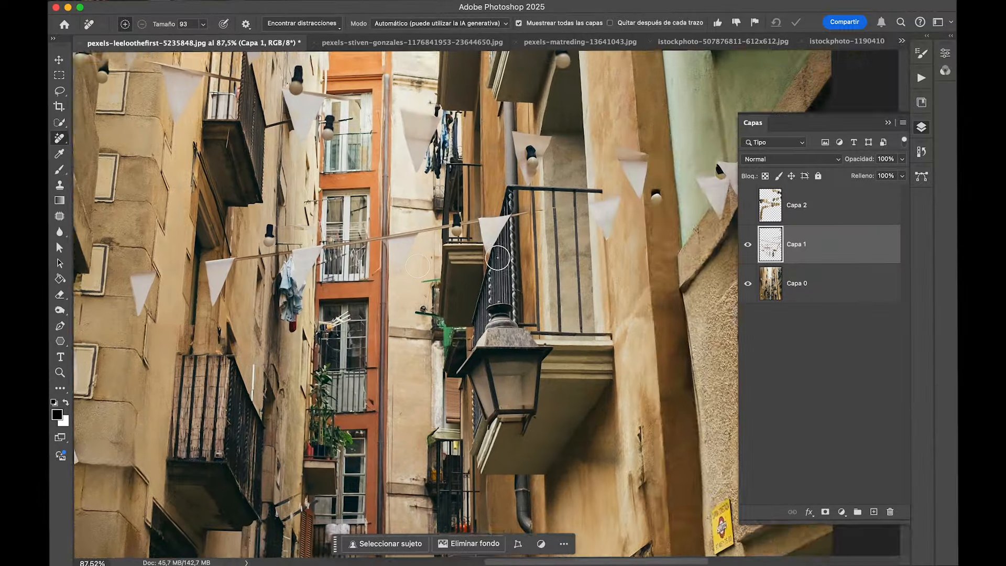
pyautogui.scroll(-5, 497, 258)
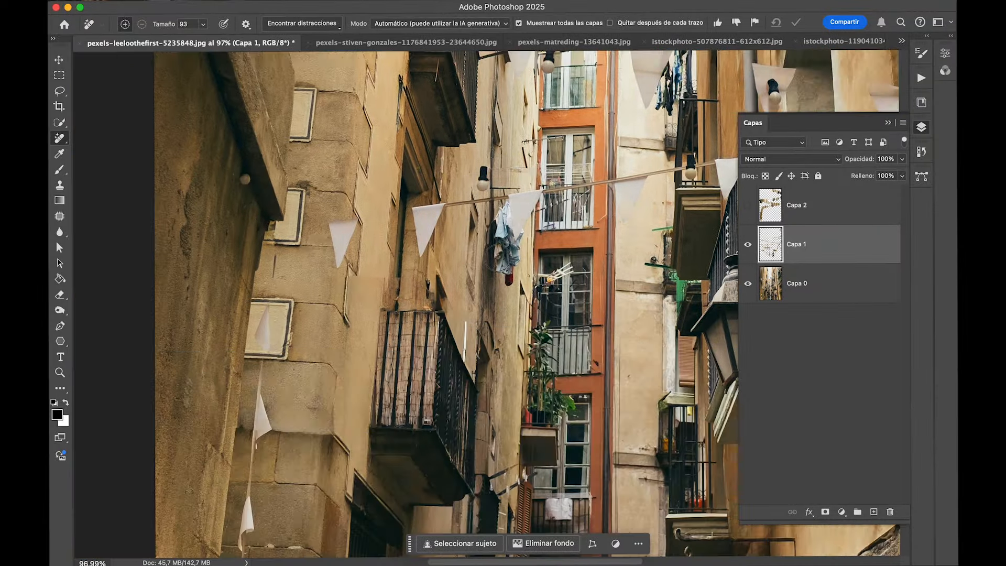
pyautogui.hscroll(1, 490, 257)
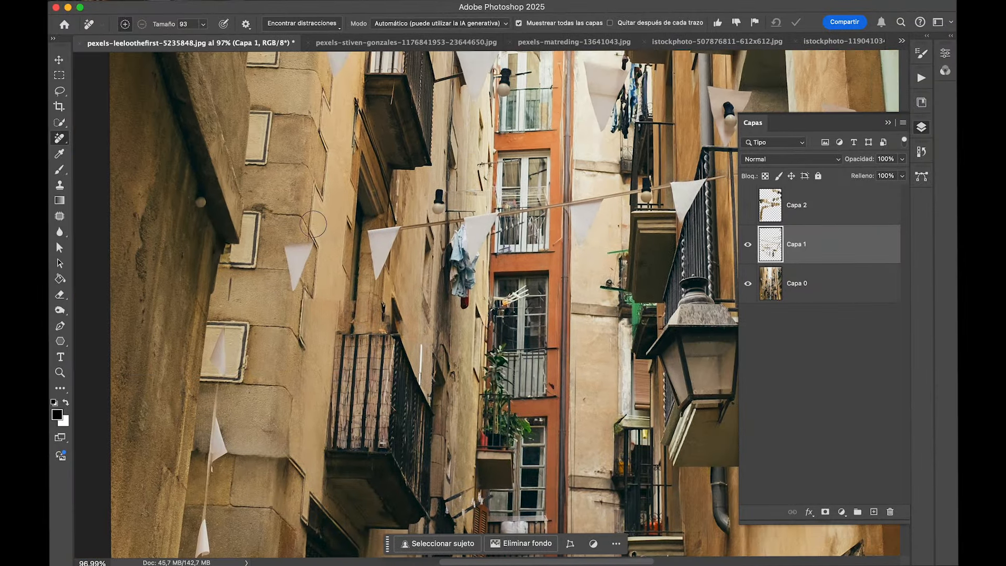
pyautogui.hscroll(5, 252, 254)
pyautogui.hscroll(2, 264, 256)
pyautogui.scroll(1, 265, 257)
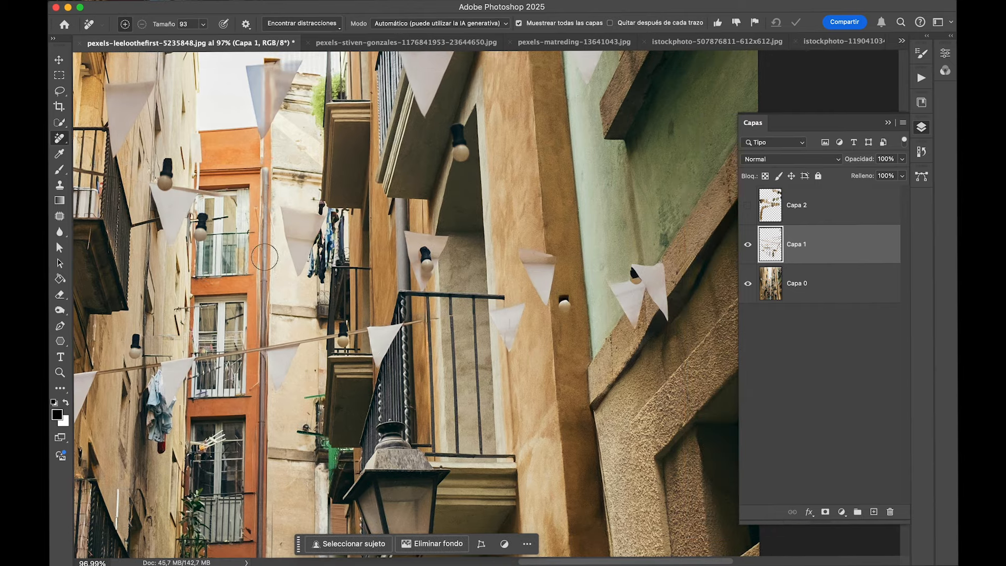
pyautogui.scroll(4, 356, 197)
pyautogui.hscroll(-2, 356, 197)
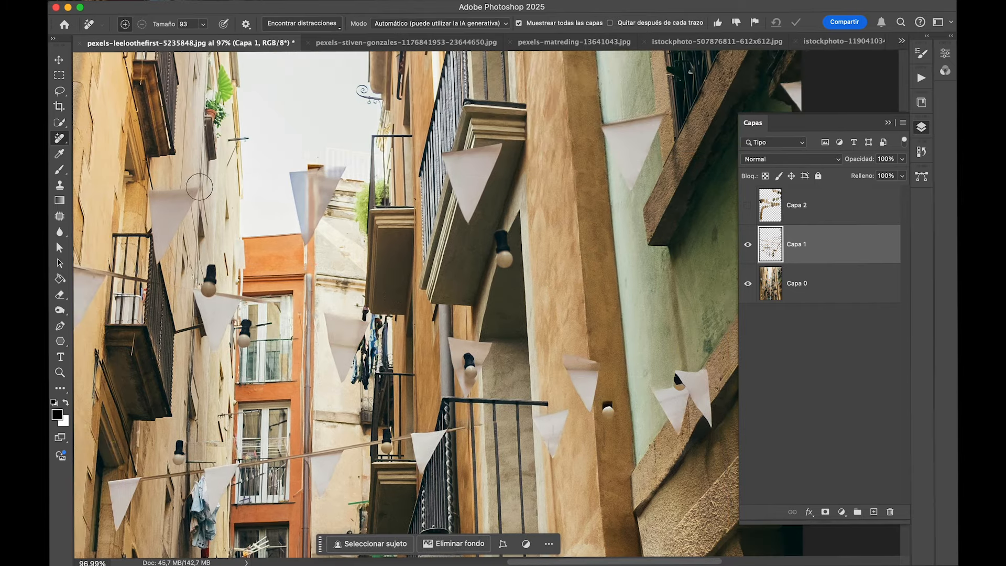
pyautogui.scroll(-10, 654, 129)
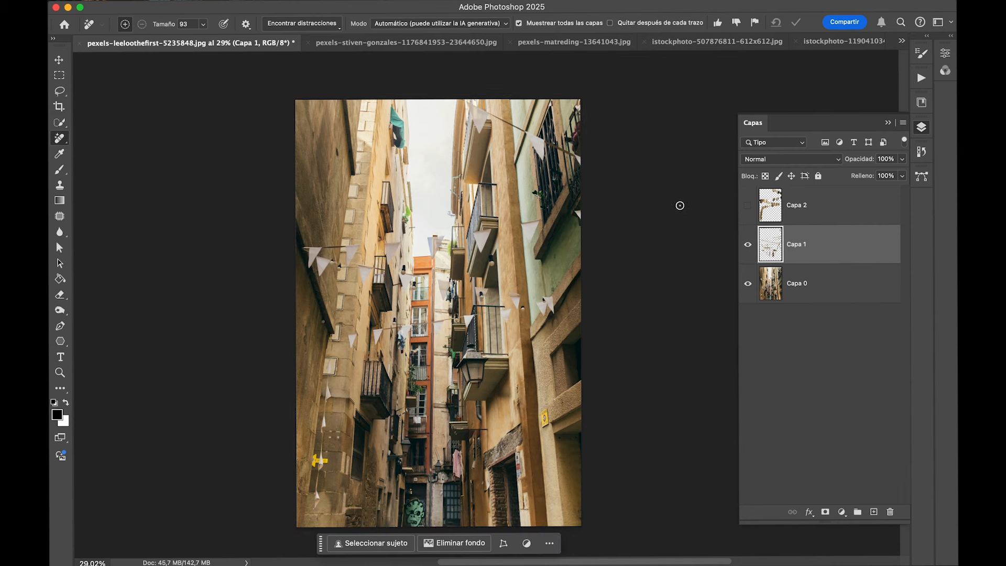
# Show Capa 2 to view the pennant removal, and review the healing tools, keeping the Remove tool active
pyautogui.click(809, 210)
pyautogui.click(747, 210)
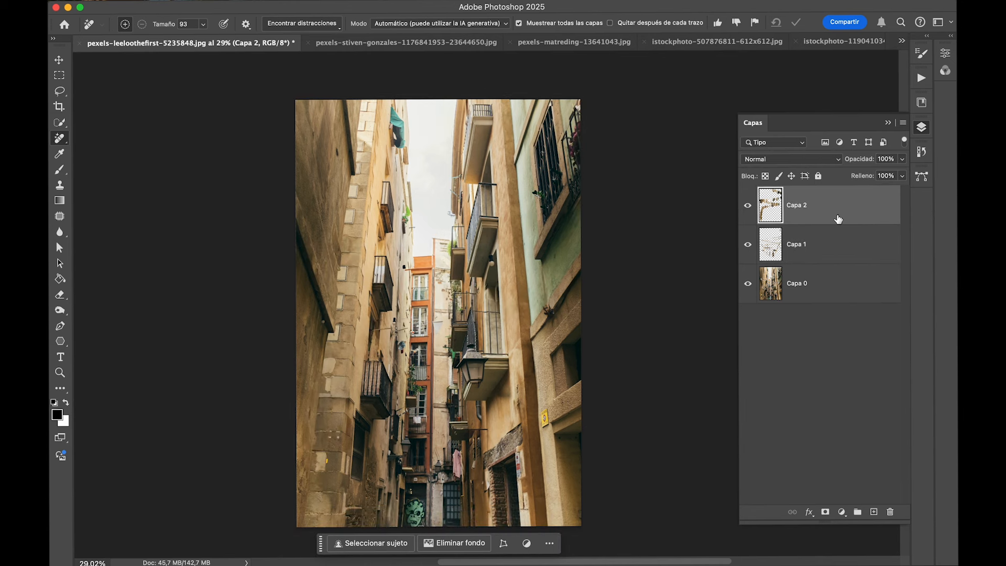
pyautogui.click(60, 142)
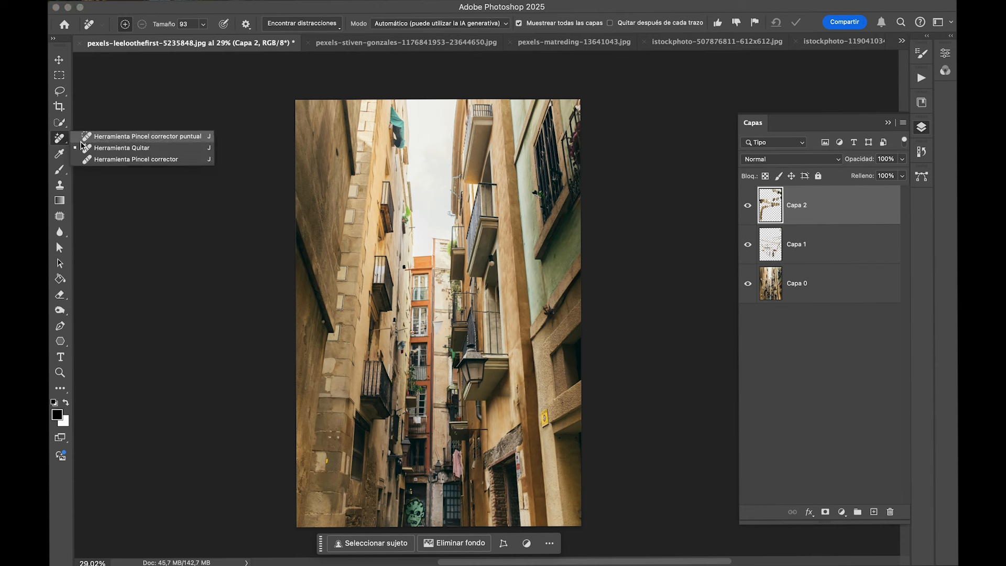
pyautogui.click(78, 136)
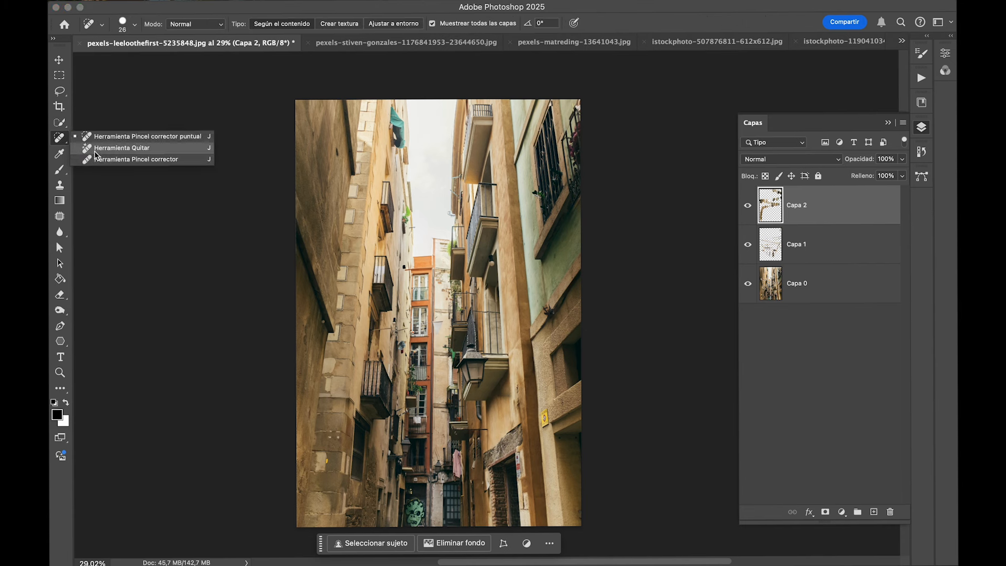
pyautogui.click(116, 148)
# Hide Capa 2 and create a new empty layer directly above Capa 1
pyautogui.click(749, 207)
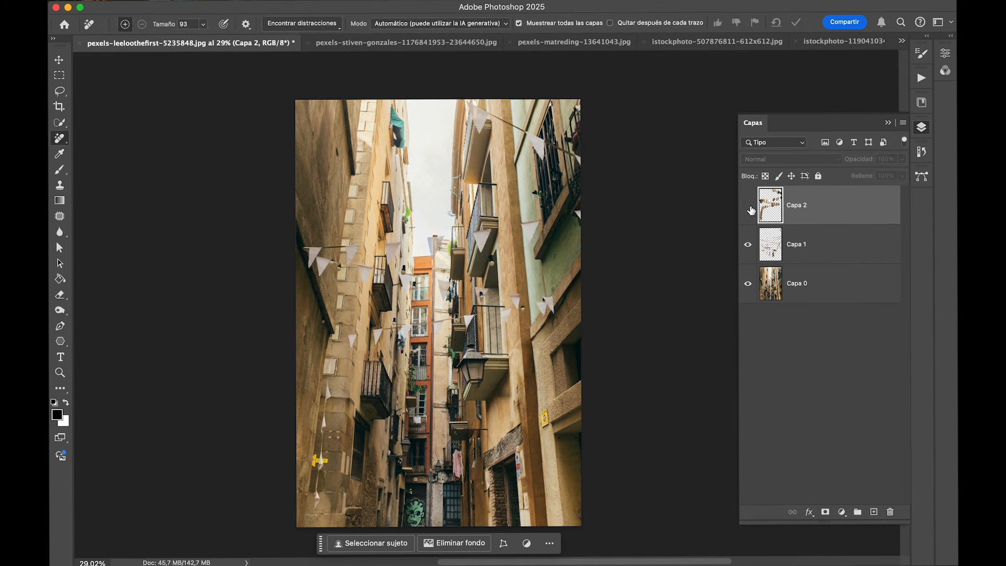
pyautogui.click(849, 261)
pyautogui.click(873, 512)
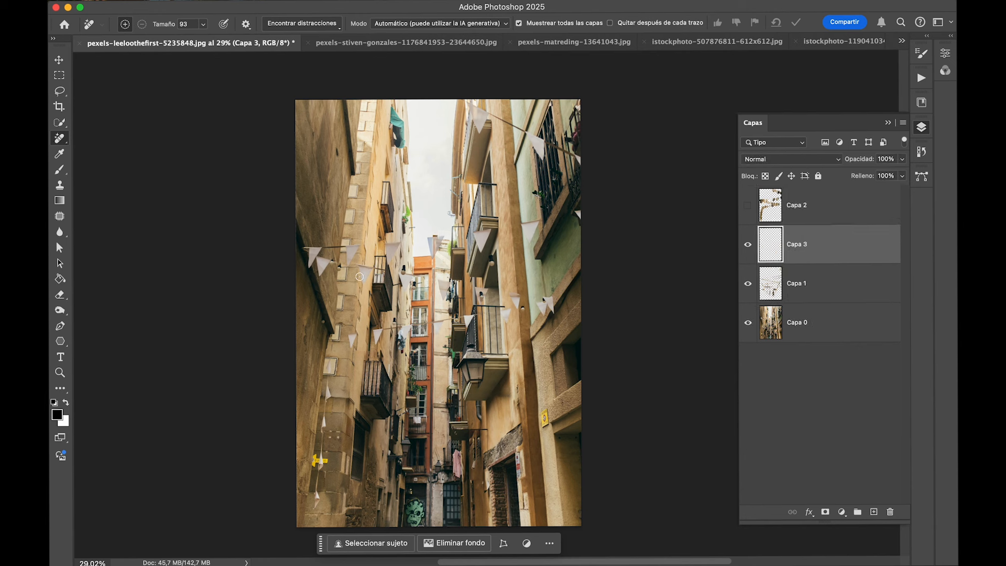
# Paint with the Remove tool over the alley's left pennants and upper-right pennant string, and set the brush size to 92
pyautogui.moveTo(313, 258)
pyautogui.mouseDown()
pyautogui.moveTo(302, 247)
pyautogui.moveTo(317, 272)
pyautogui.moveTo(321, 248)
pyautogui.moveTo(357, 246)
pyautogui.moveTo(348, 260)
pyautogui.moveTo(346, 250)
pyautogui.moveTo(380, 269)
pyautogui.moveTo(364, 280)
pyautogui.moveTo(362, 273)
pyautogui.mouseUp()
pyautogui.moveTo(478, 117)
pyautogui.mouseDown()
pyautogui.moveTo(468, 105)
pyautogui.moveTo(483, 128)
pyautogui.moveTo(473, 113)
pyautogui.moveTo(597, 172)
pyautogui.mouseUp()
pyautogui.moveTo(517, 131)
pyautogui.mouseDown()
pyautogui.moveTo(544, 161)
pyautogui.moveTo(543, 147)
pyautogui.mouseUp()
pyautogui.moveTo(469, 110); pyautogui.dragTo(445, 98)
pyautogui.moveTo(172, 25); pyautogui.dragTo(171, 25)
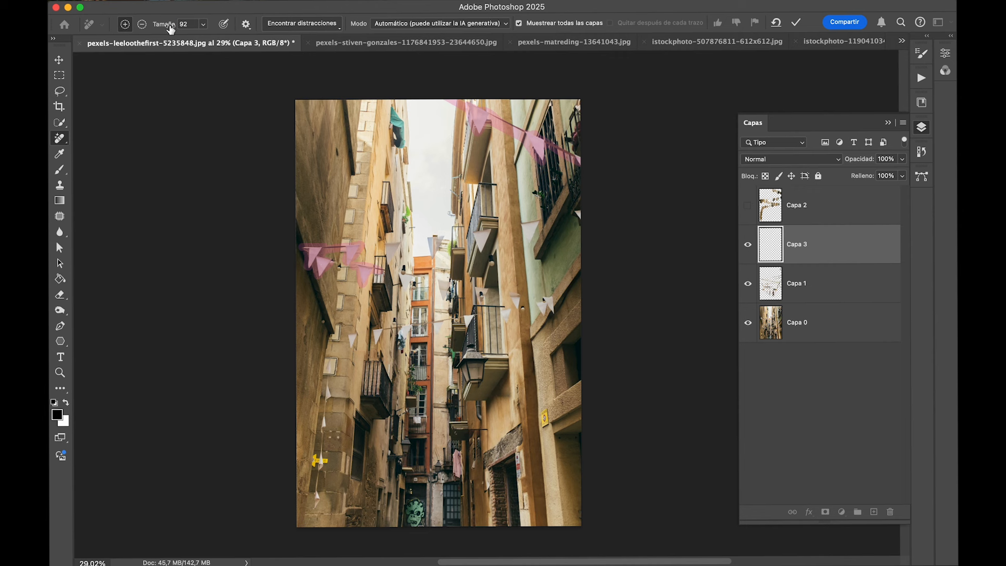
# Increase the opacity of the Remove tool's magenta overlay
pyautogui.click(246, 24)
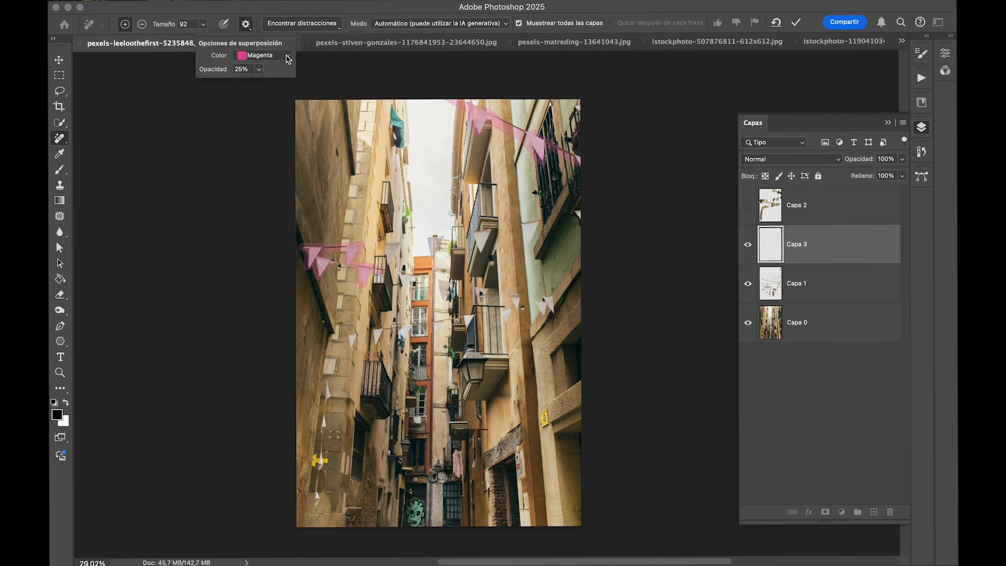
pyautogui.click(259, 69)
pyautogui.moveTo(249, 82)
pyautogui.mouseDown()
pyautogui.moveTo(294, 87)
pyautogui.moveTo(264, 83)
pyautogui.mouseUp()
pyautogui.click(271, 16)
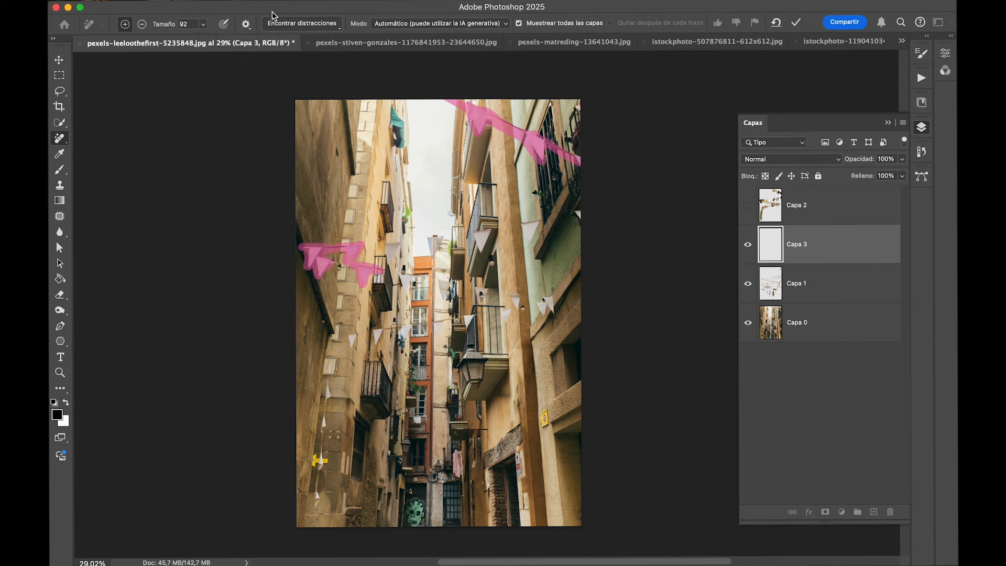
# Paint over several pennants in the middle of the alley and apply the removal to all marked areas
pyautogui.moveTo(386, 244)
pyautogui.mouseDown()
pyautogui.moveTo(388, 262)
pyautogui.moveTo(401, 246)
pyautogui.moveTo(443, 236)
pyautogui.moveTo(433, 245)
pyautogui.mouseUp()
pyautogui.moveTo(475, 314)
pyautogui.mouseDown()
pyautogui.moveTo(475, 325)
pyautogui.moveTo(437, 323)
pyautogui.mouseUp()
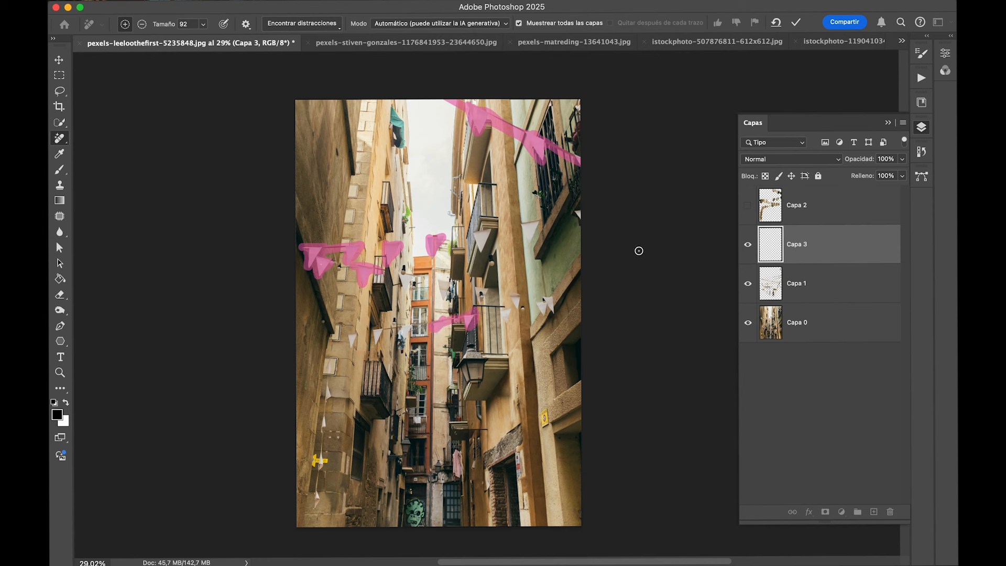
pyautogui.press('Return')
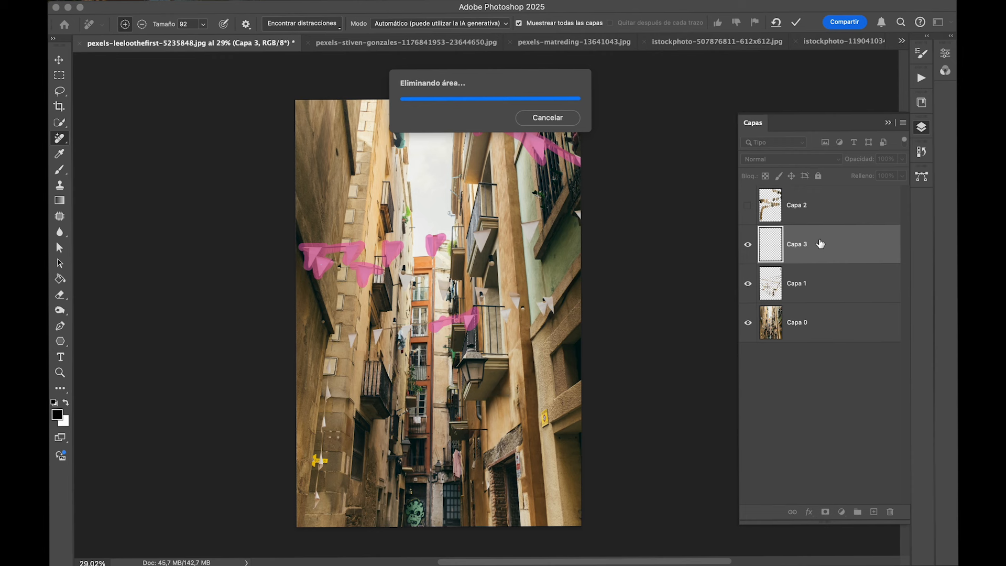
# Check the removal on Capa 3 by toggling its visibility, and leave Capa 2 shown and Capa 3 hidden
pyautogui.click(749, 251)
pyautogui.click(749, 245)
pyautogui.click(748, 206)
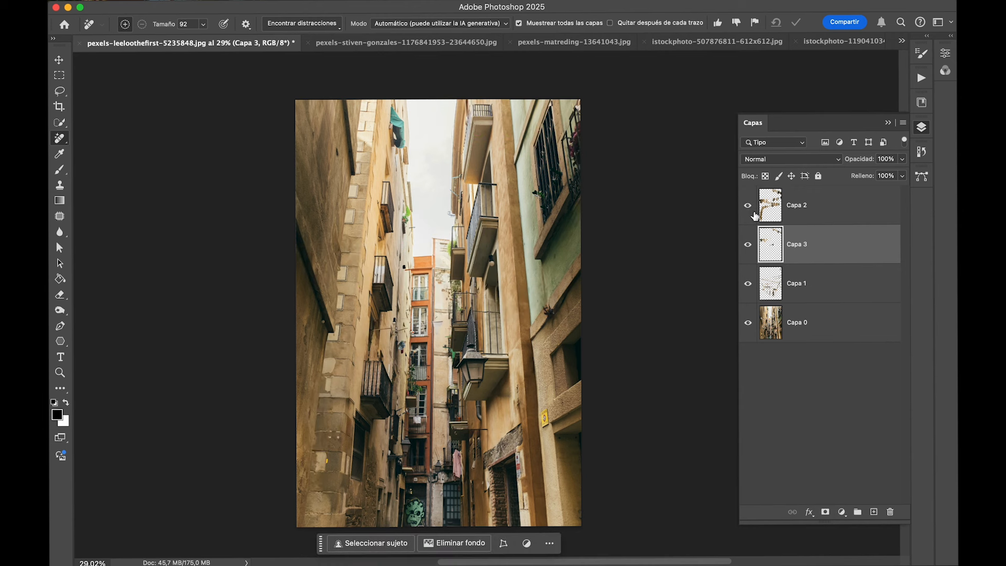
pyautogui.click(748, 244)
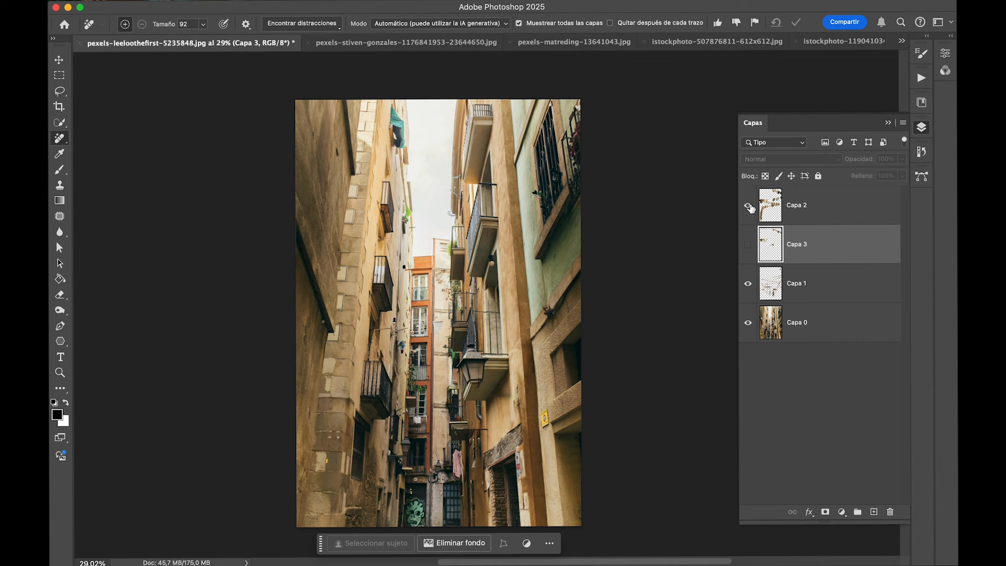
# Open the history and compare the original alley photo with the latest edited state
pyautogui.click(922, 153)
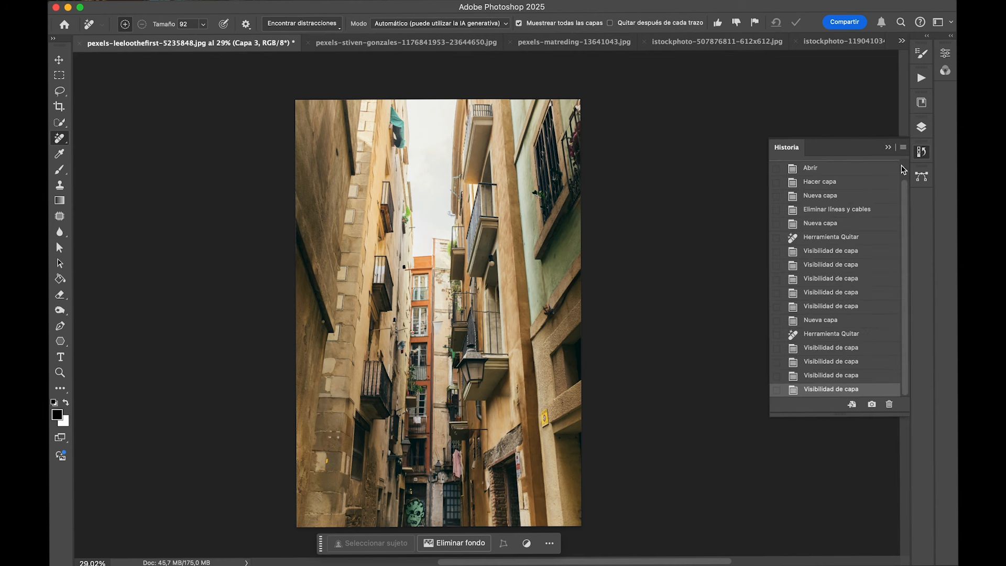
pyautogui.scroll(2, 863, 186)
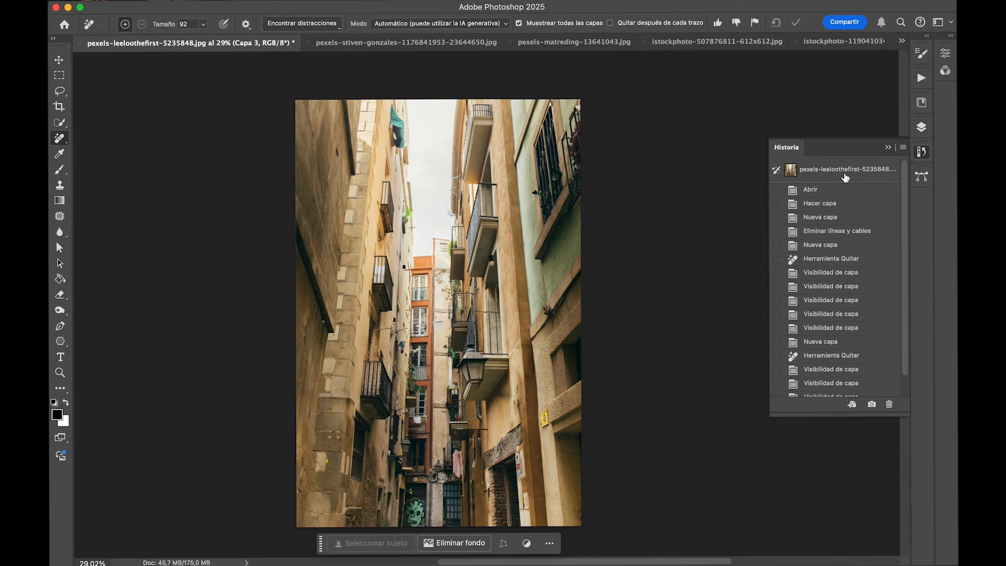
pyautogui.click(844, 177)
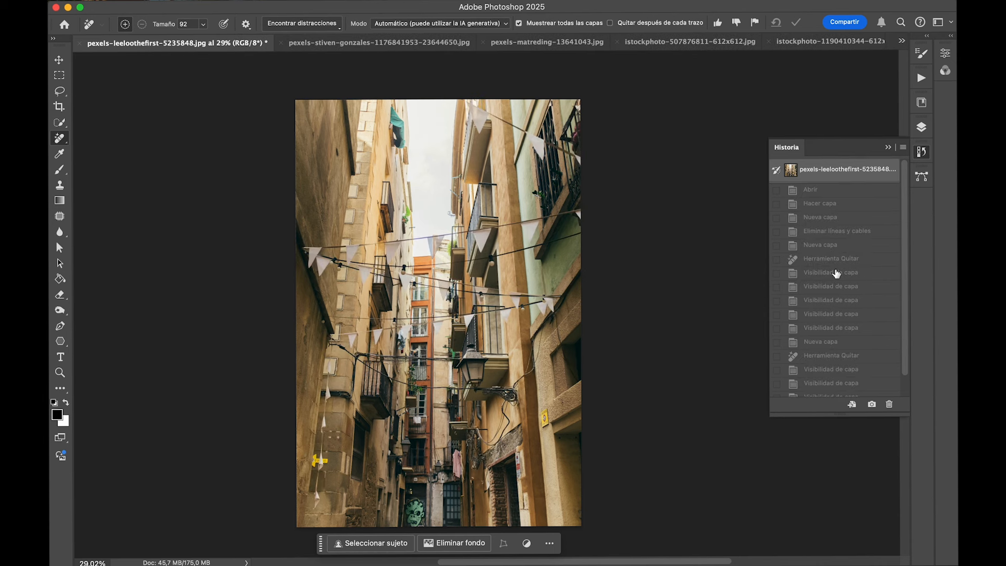
pyautogui.scroll(-2, 836, 274)
pyautogui.click(830, 389)
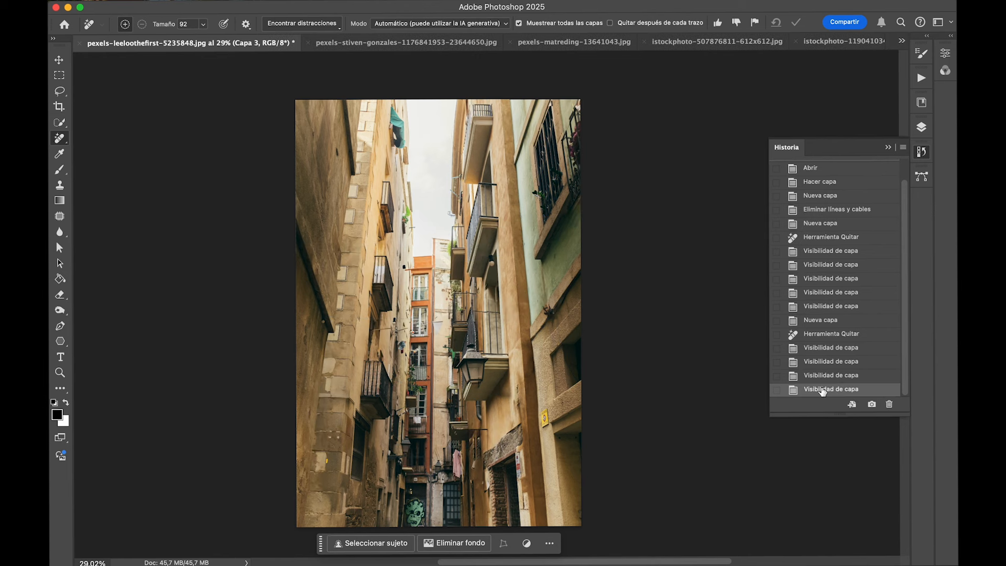
# Save the edited state as a history snapshot, compare it with the original photo, and collapse the history
pyautogui.click(871, 406)
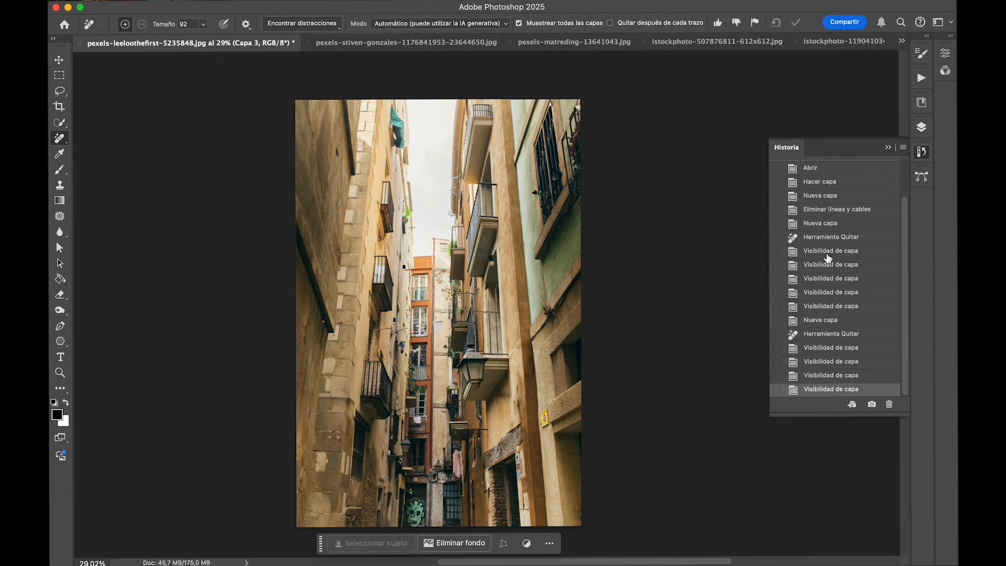
pyautogui.scroll(4, 826, 256)
pyautogui.click(824, 175)
pyautogui.click(827, 195)
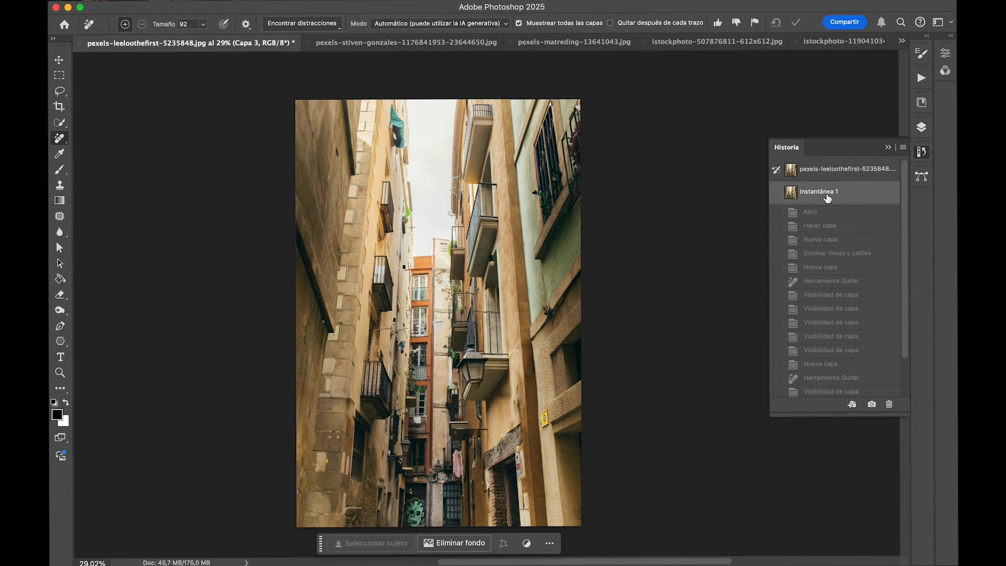
pyautogui.click(830, 173)
pyautogui.click(827, 194)
pyautogui.click(840, 173)
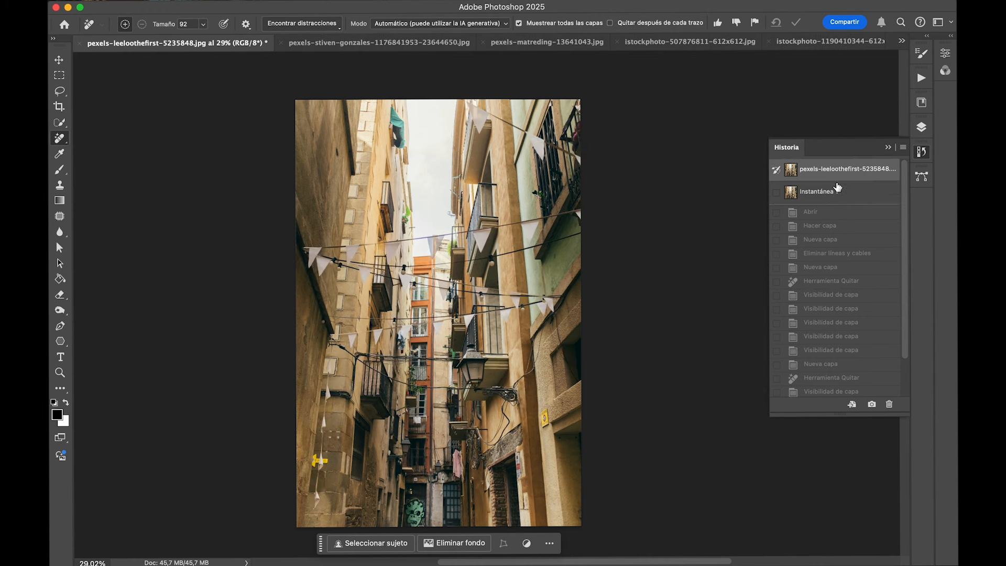
pyautogui.click(836, 192)
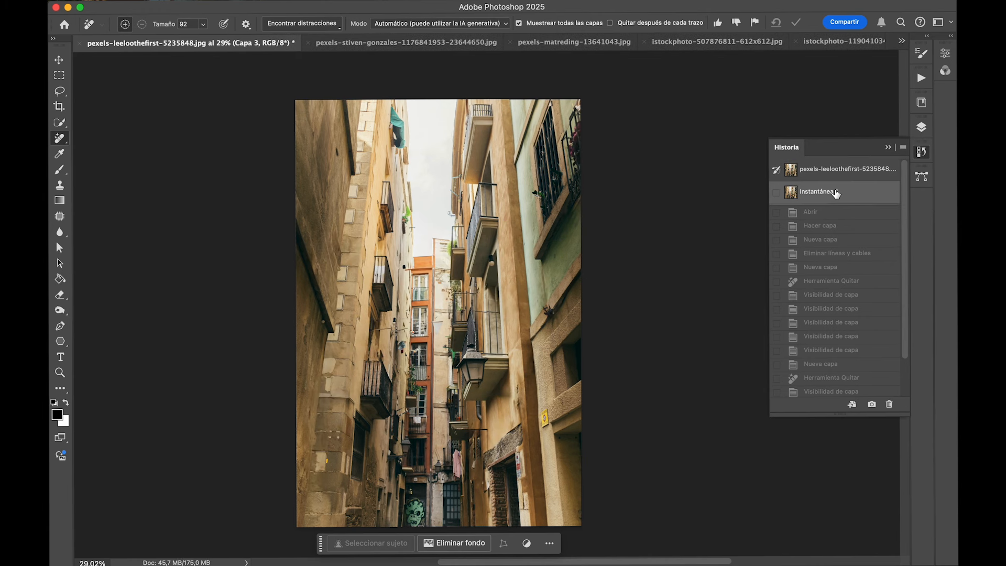
pyautogui.click(889, 148)
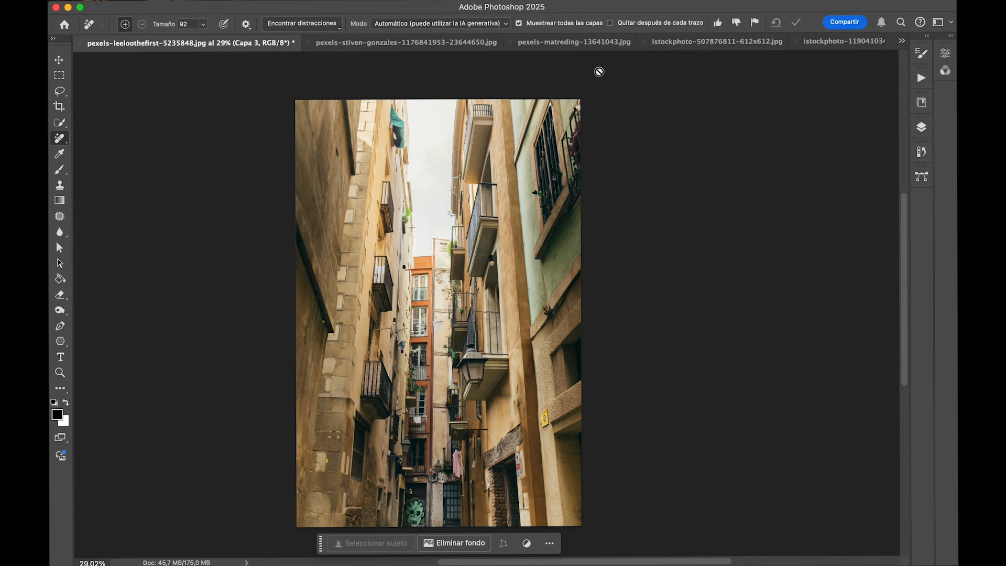
# Switch to pexels-matreding-13641043.jpg, open its layers and hide Capa 1 to show the original crosswalk scene
pyautogui.click(562, 42)
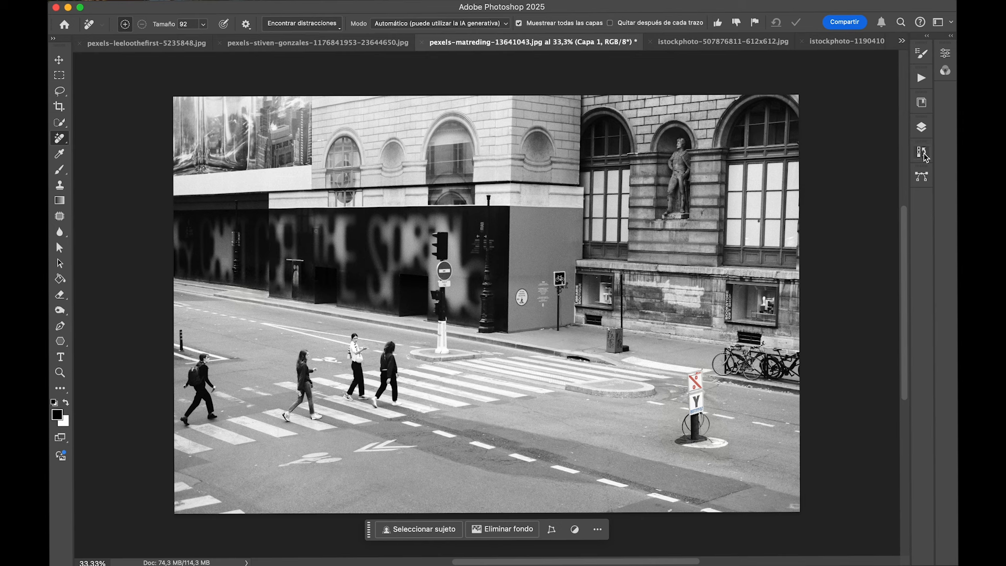
pyautogui.click(922, 127)
pyautogui.click(747, 200)
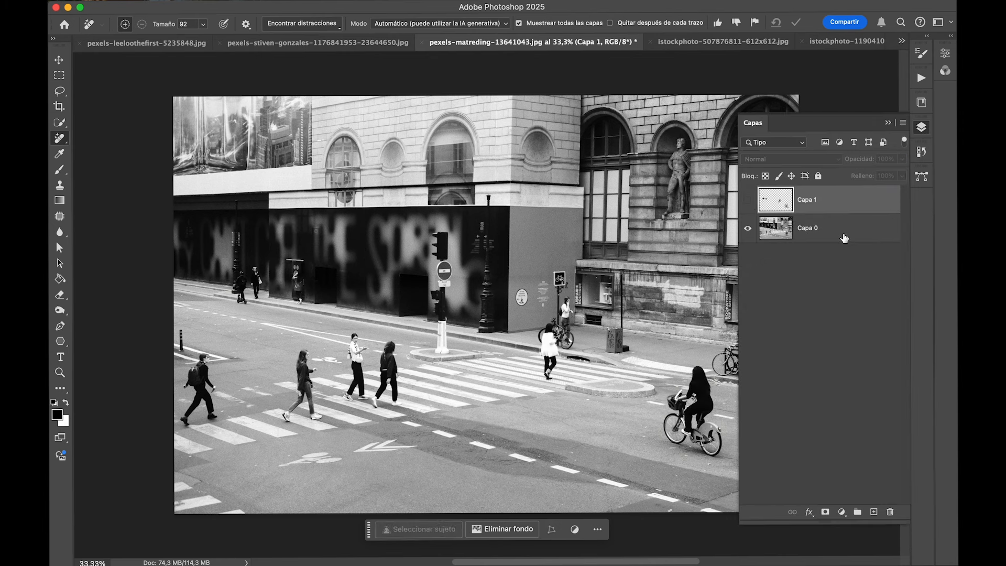
# Compare the scene with Capa 1 shown and hidden, leave it hidden, and add an empty layer directly above Capa 0
pyautogui.click(765, 227)
pyautogui.click(747, 200)
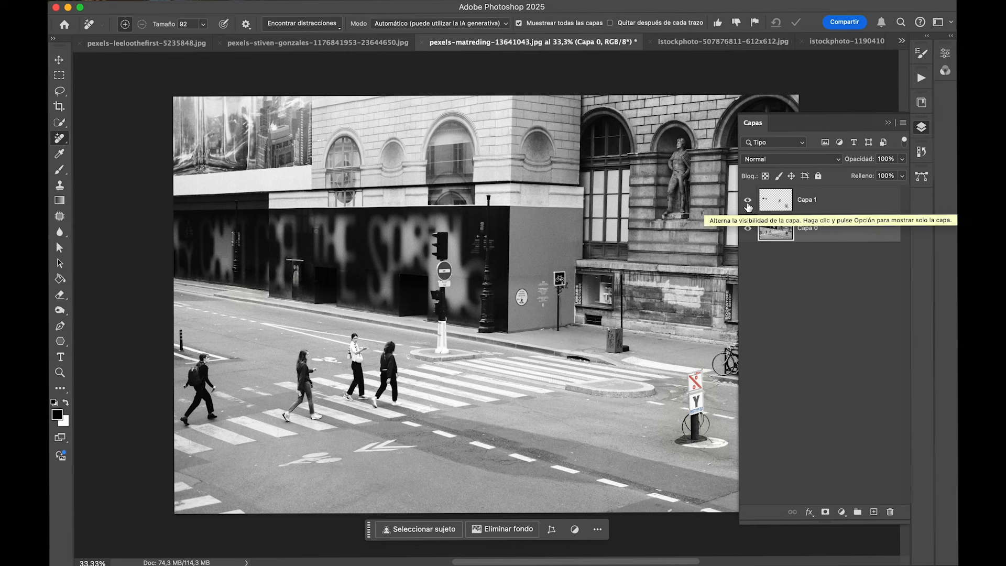
pyautogui.click(747, 204)
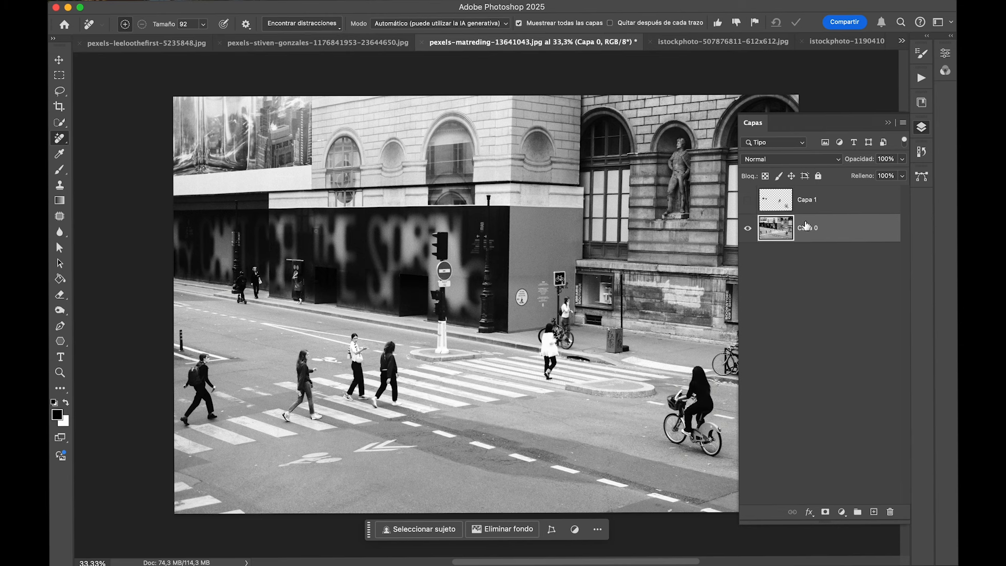
pyautogui.click(873, 513)
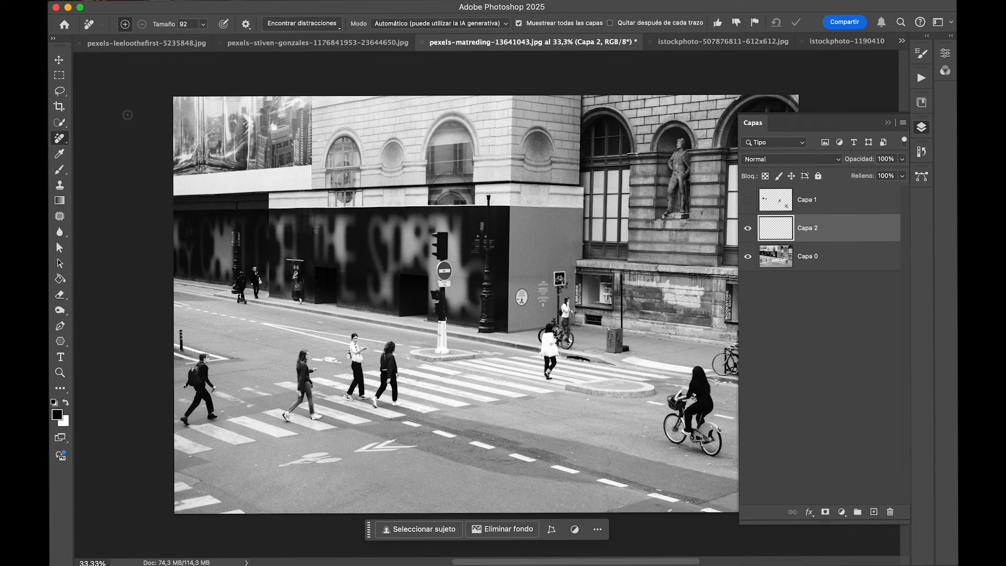
# Use the Remove tool's distraction finder for people in automatic mode to remove the background people on Capa 2
pyautogui.click(62, 141)
pyautogui.click(404, 24)
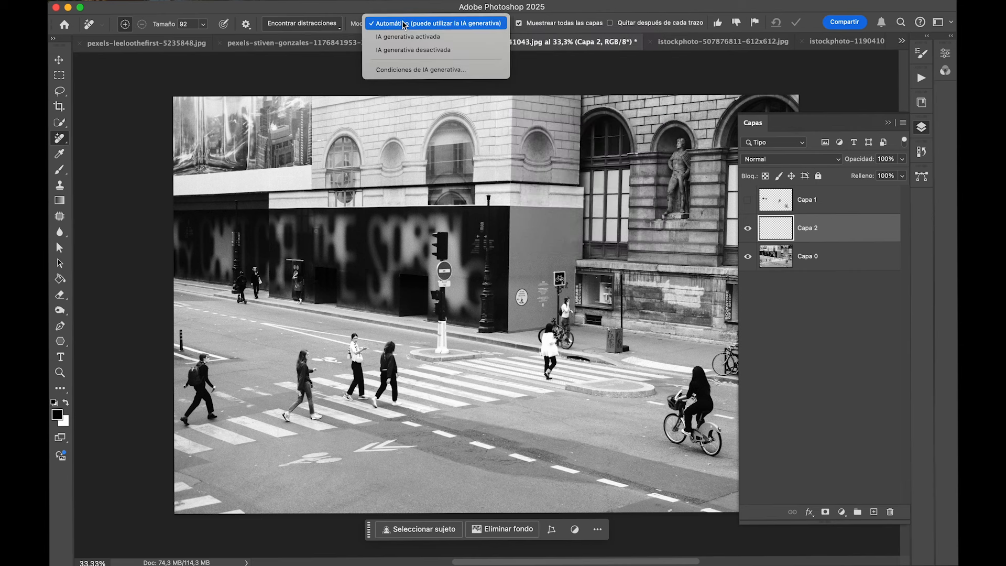
pyautogui.click(433, 25)
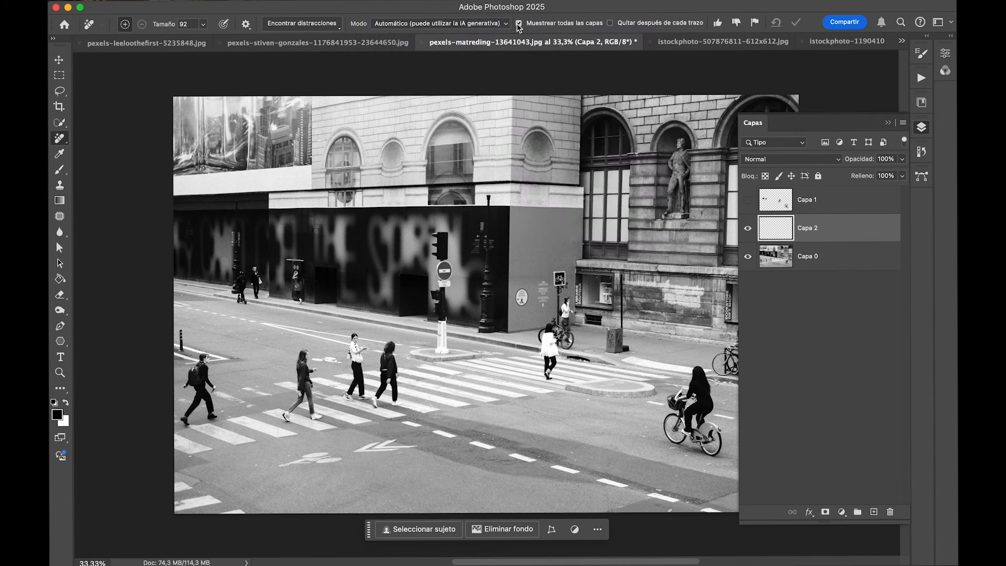
pyautogui.click(310, 25)
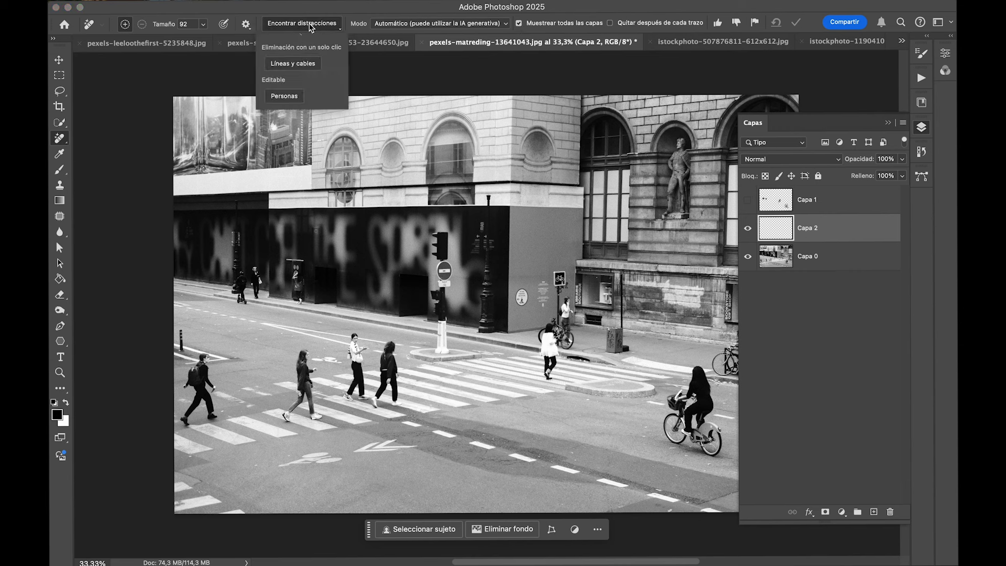
pyautogui.click(294, 95)
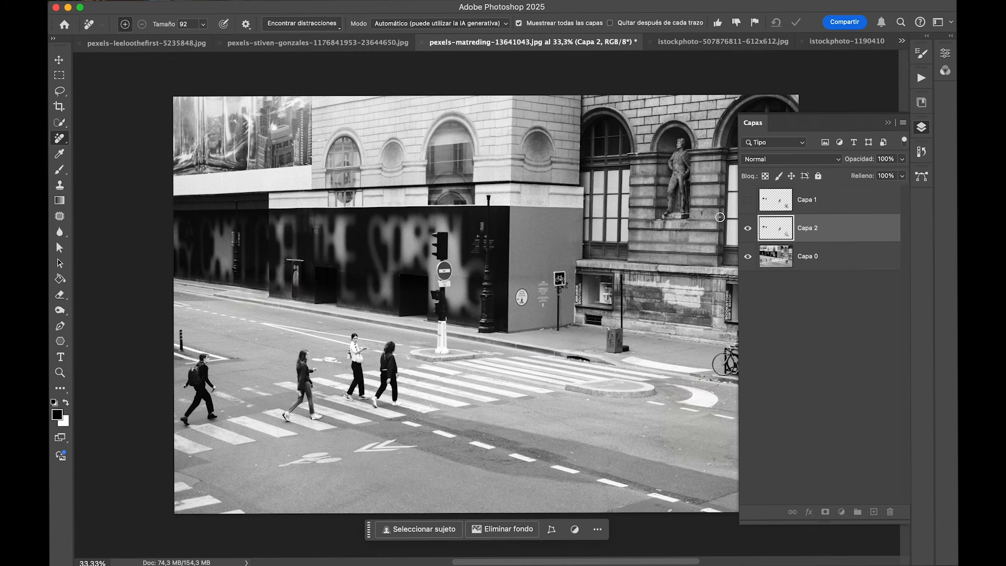
# Check the people removal on Capa 2 by toggling the layer's visibility
pyautogui.click(748, 233)
pyautogui.click(749, 233)
pyautogui.click(749, 233)
pyautogui.click(749, 233)
# Add an empty layer above Capa 0 and try to detect more people with Capa 2 still visible
pyautogui.click(857, 254)
pyautogui.click(872, 513)
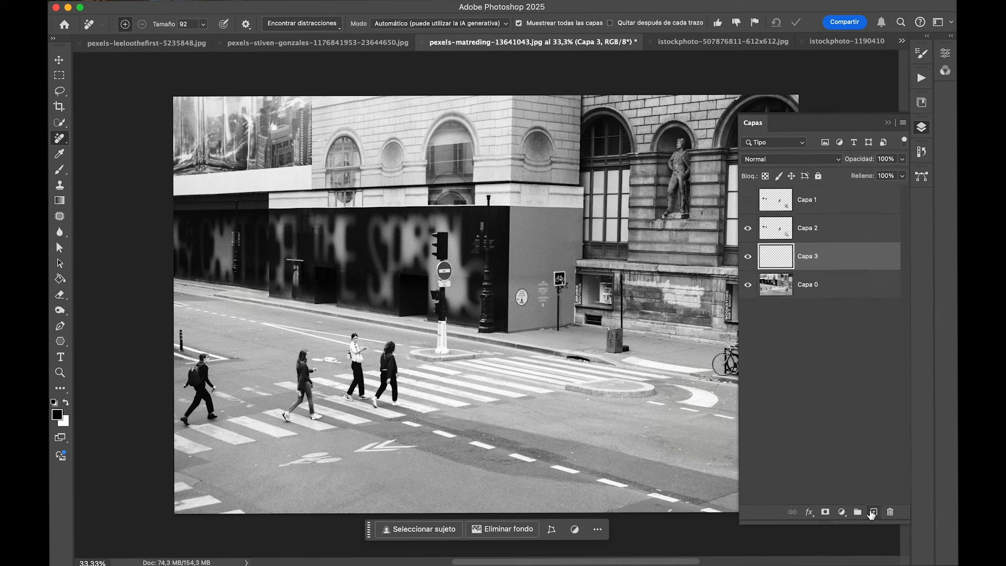
pyautogui.click(300, 30)
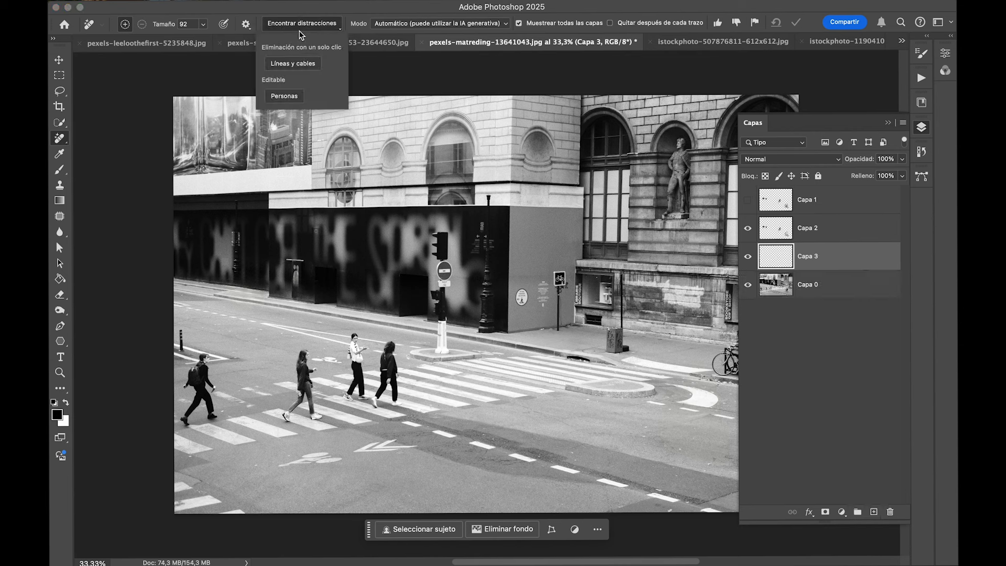
pyautogui.click(283, 97)
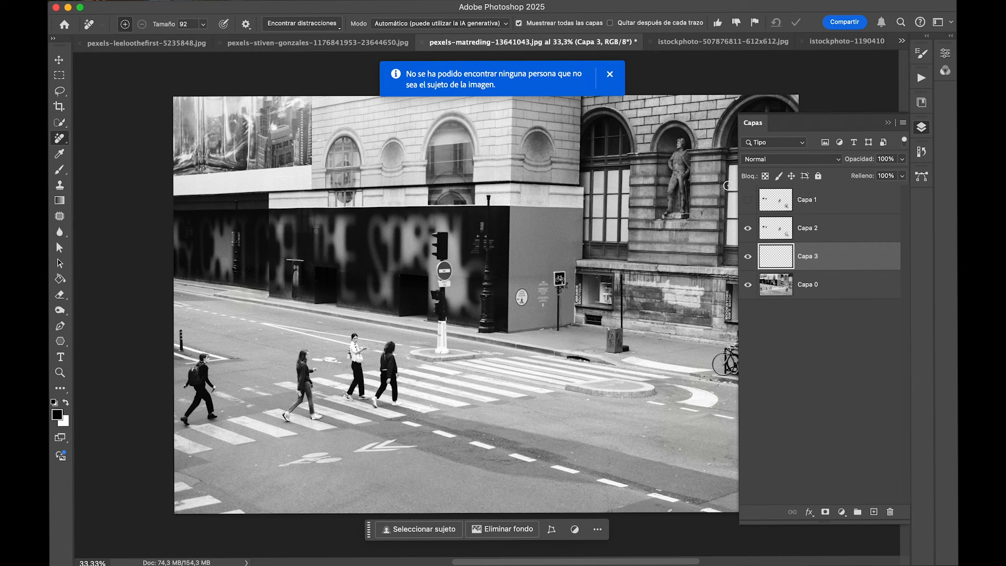
pyautogui.click(610, 74)
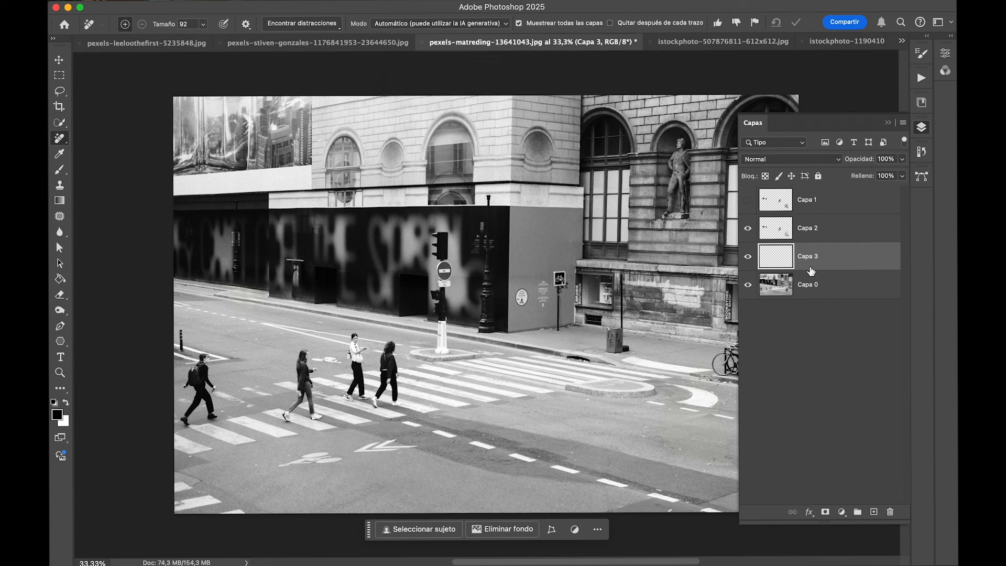
# Hide Capa 2 and detect the distracting people again with Capa 3 as the target layer
pyautogui.click(748, 228)
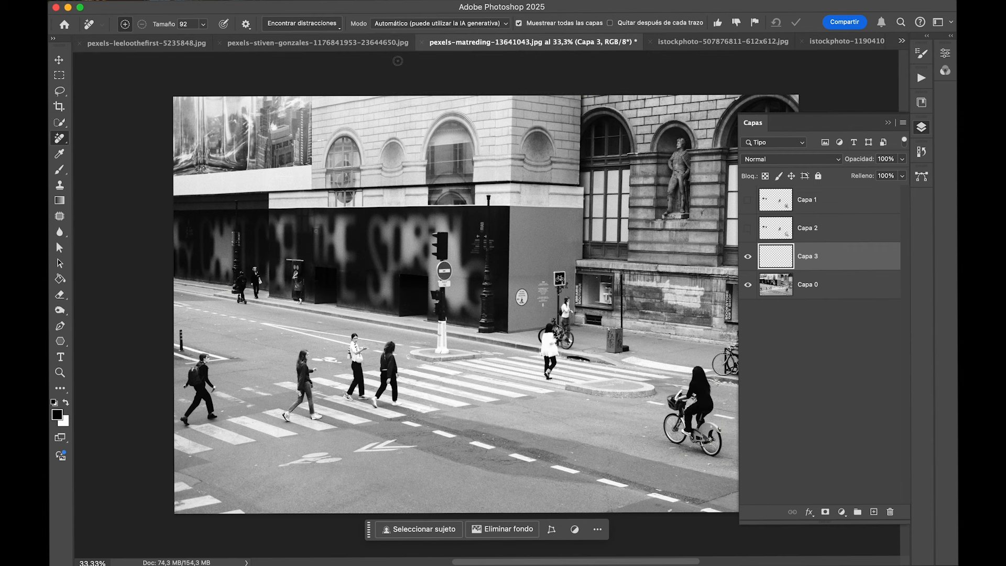
pyautogui.click(306, 24)
pyautogui.click(283, 98)
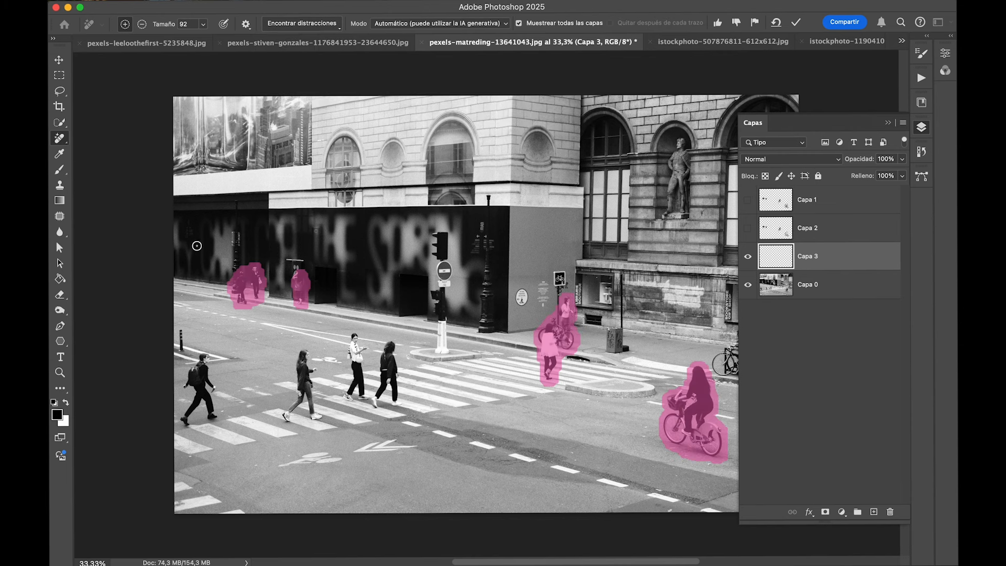
# Brush over the three pedestrians in the middle of the crosswalk to add them to the removal overlay, refining the rightmost one's edges
pyautogui.moveTo(301, 351)
pyautogui.mouseDown()
pyautogui.moveTo(298, 388)
pyautogui.moveTo(300, 355)
pyautogui.moveTo(317, 414)
pyautogui.moveTo(307, 396)
pyautogui.moveTo(288, 420)
pyautogui.moveTo(304, 391)
pyautogui.mouseUp()
pyautogui.moveTo(358, 337)
pyautogui.mouseDown()
pyautogui.moveTo(351, 359)
pyautogui.moveTo(354, 335)
pyautogui.moveTo(361, 396)
pyautogui.moveTo(350, 397)
pyautogui.moveTo(352, 377)
pyautogui.mouseUp()
pyautogui.moveTo(391, 346)
pyautogui.mouseDown()
pyautogui.moveTo(377, 404)
pyautogui.moveTo(386, 350)
pyautogui.moveTo(399, 406)
pyautogui.moveTo(390, 379)
pyautogui.moveTo(396, 401)
pyautogui.mouseUp()
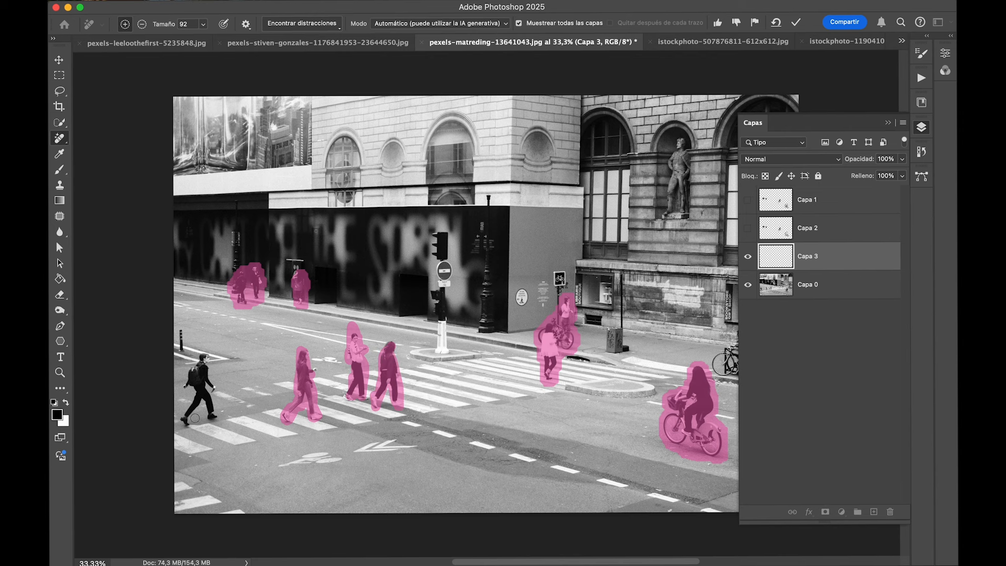
pyautogui.hscroll(5, 523, 319)
pyautogui.press('alt')
pyautogui.moveTo(313, 343)
pyautogui.mouseDown()
pyautogui.moveTo(321, 368)
pyautogui.moveTo(322, 341)
pyautogui.moveTo(330, 410)
pyautogui.mouseUp()
pyautogui.moveTo(319, 360)
pyautogui.mouseDown()
pyautogui.moveTo(323, 392)
pyautogui.moveTo(317, 350)
pyautogui.mouseUp()
pyautogui.moveTo(326, 400); pyautogui.dragTo(331, 403)
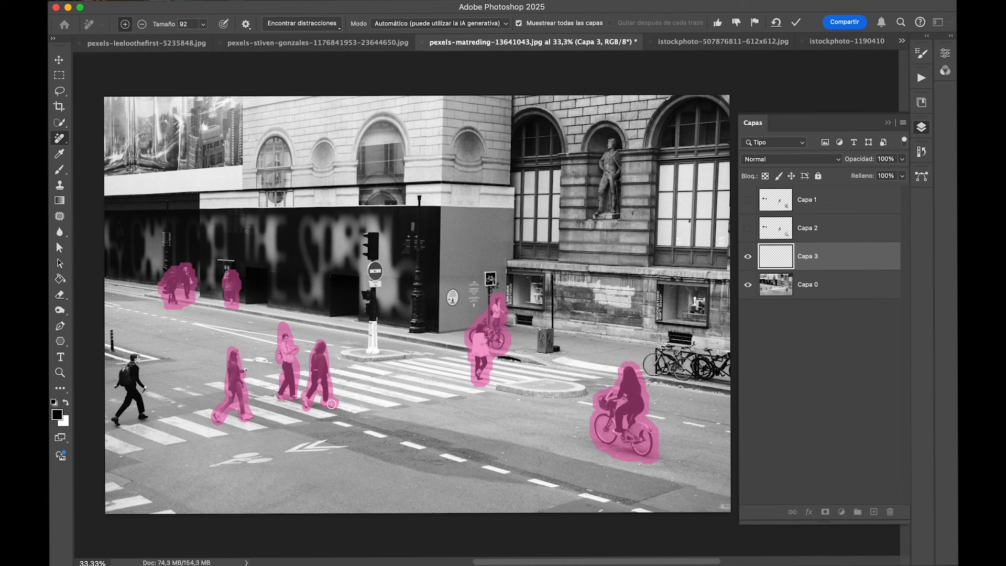
# Review the overlay colour and opacity options, and apply the removal of all marked people on Capa 3
pyautogui.click(202, 25)
pyautogui.click(246, 24)
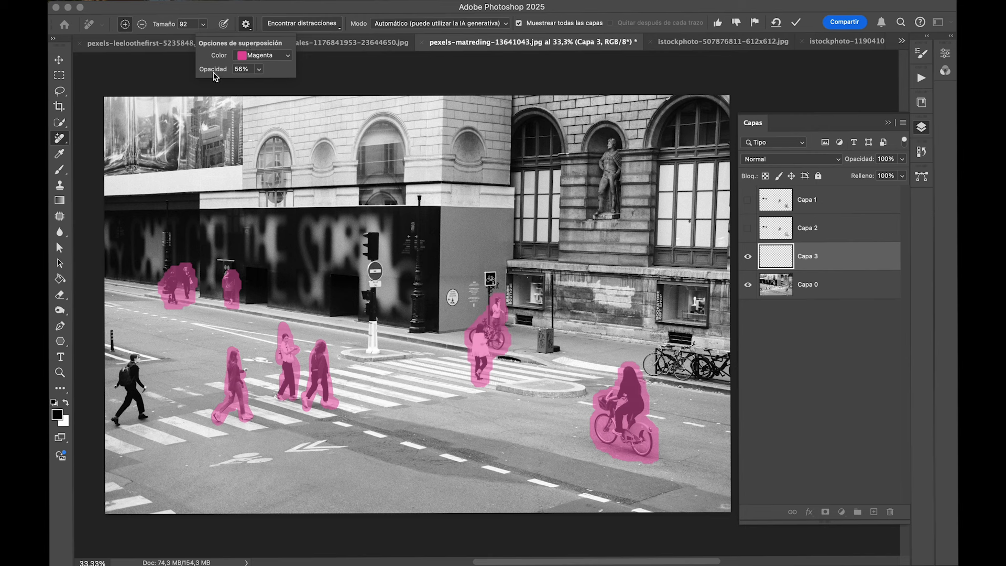
pyautogui.click(245, 24)
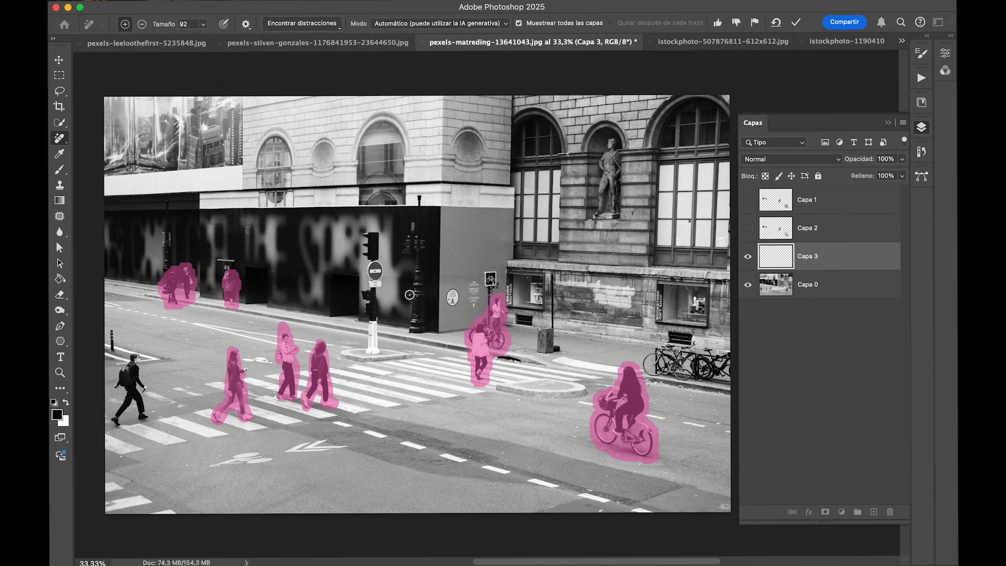
pyautogui.press('Return')
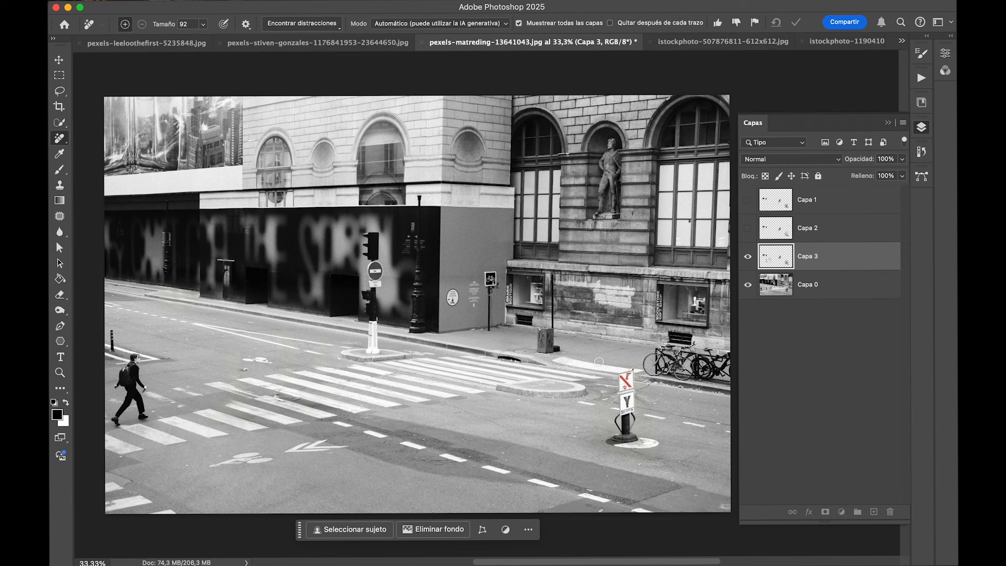
# Compare the crosswalk before and after the removal by toggling the visibility of Capa 3
pyautogui.click(748, 257)
pyautogui.click(748, 257)
pyautogui.click(747, 262)
pyautogui.click(748, 262)
pyautogui.click(748, 263)
pyautogui.click(747, 264)
pyautogui.click(710, 42)
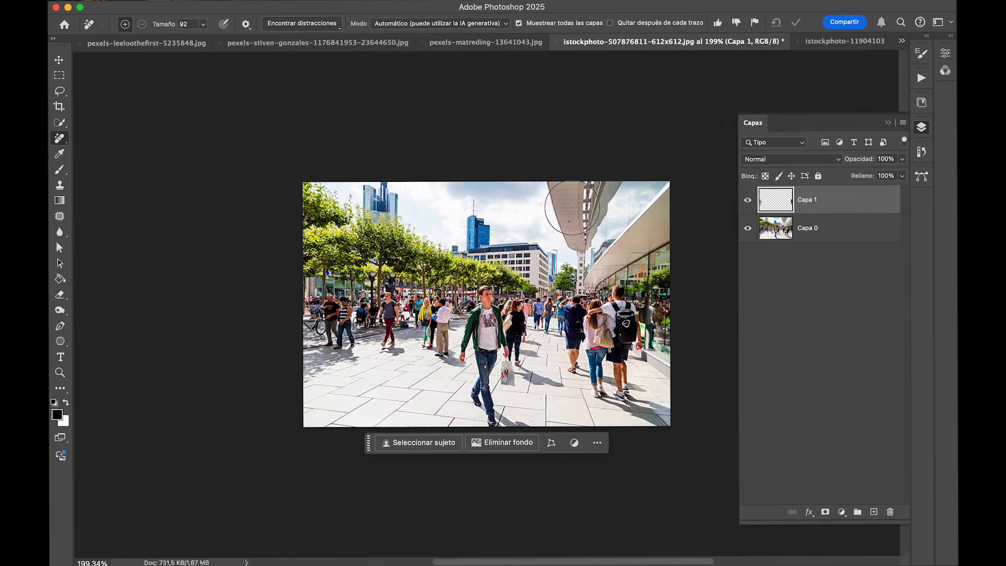
pyautogui.scroll(3, 571, 207)
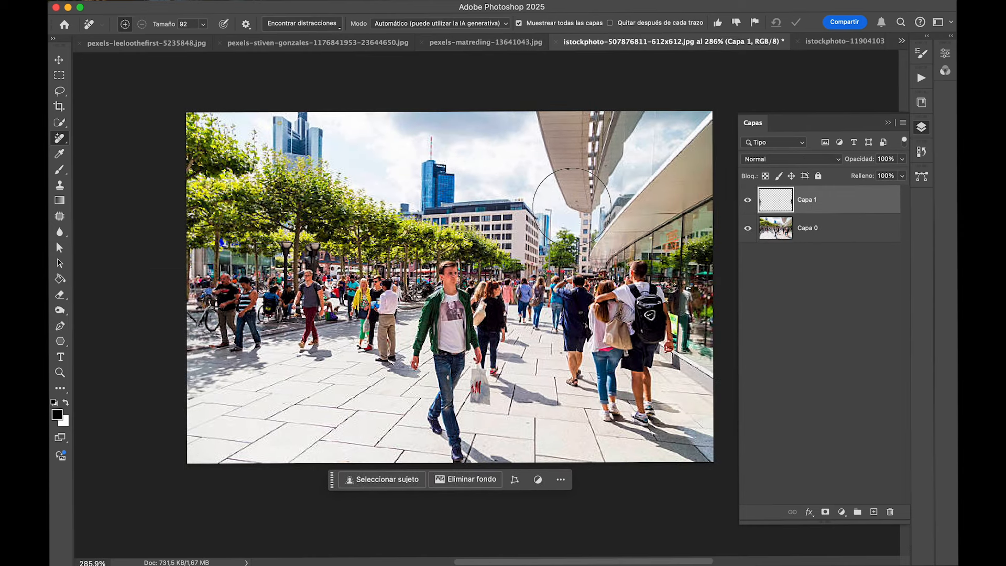
pyautogui.click(749, 201)
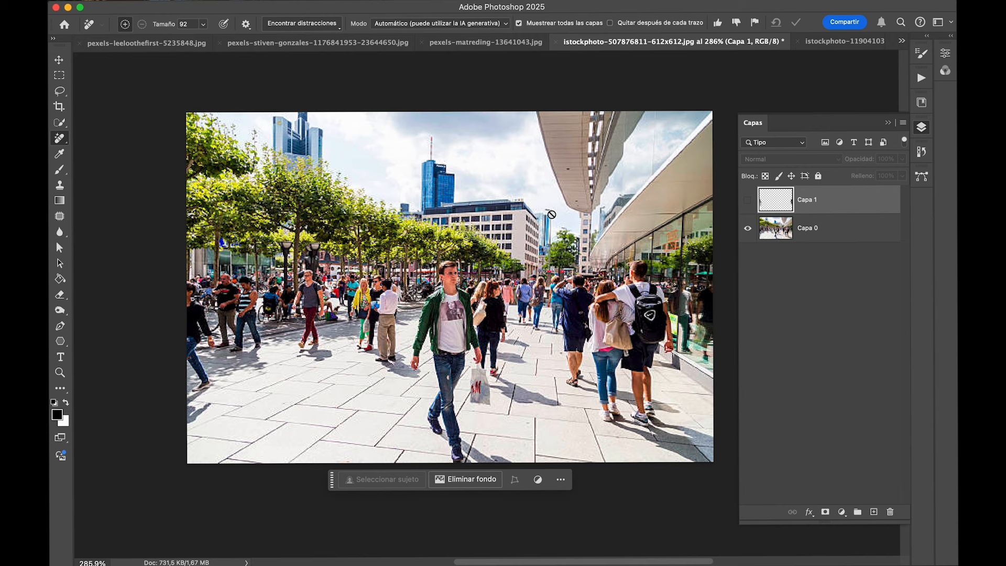
pyautogui.click(748, 201)
pyautogui.click(748, 201)
pyautogui.click(748, 201)
pyautogui.click(748, 201)
pyautogui.click(748, 201)
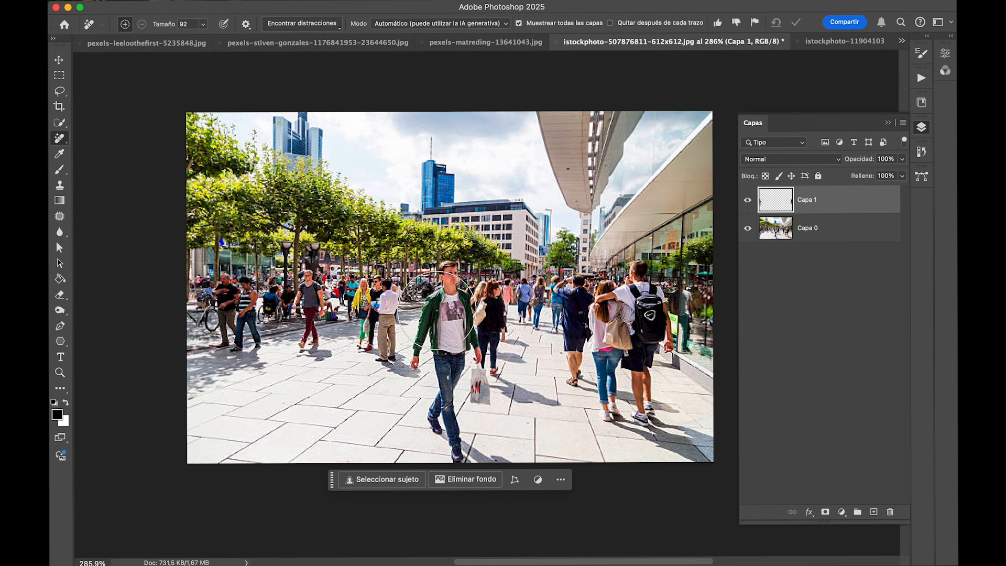
pyautogui.click(841, 41)
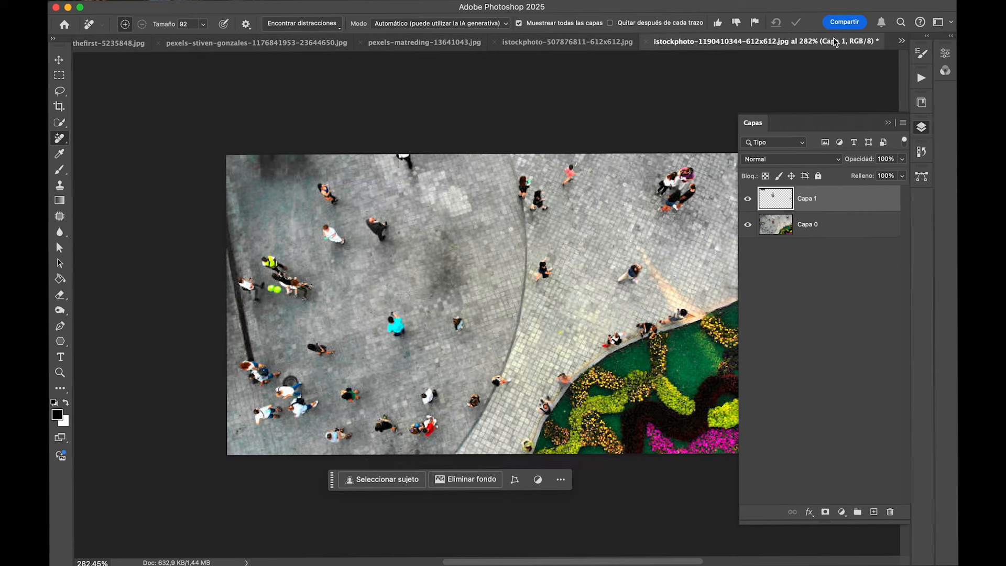
pyautogui.click(748, 200)
pyautogui.click(749, 201)
pyautogui.click(749, 200)
pyautogui.click(748, 200)
pyautogui.click(748, 200)
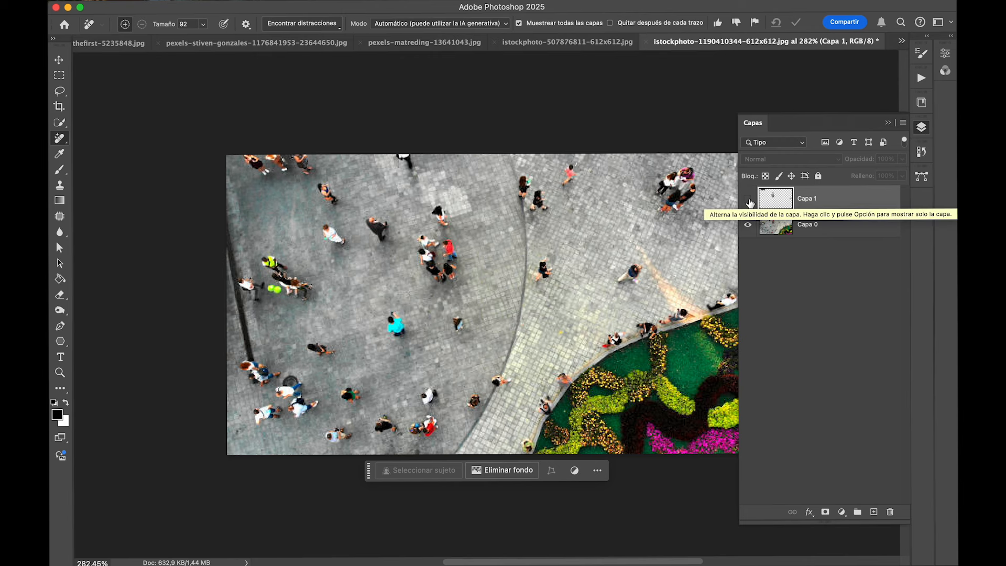
pyautogui.hscroll(3, 634, 260)
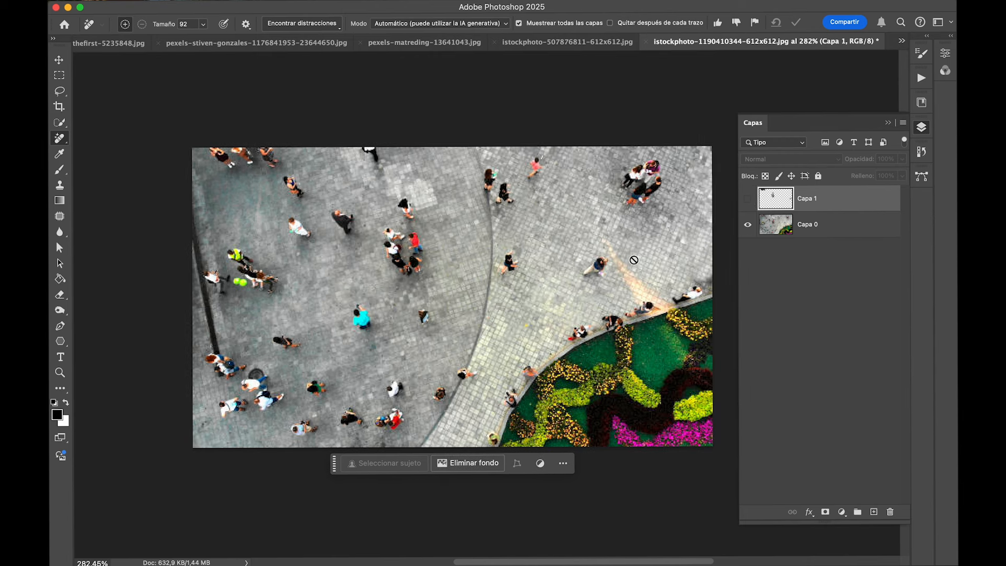
pyautogui.click(748, 200)
pyautogui.click(749, 204)
pyautogui.click(749, 204)
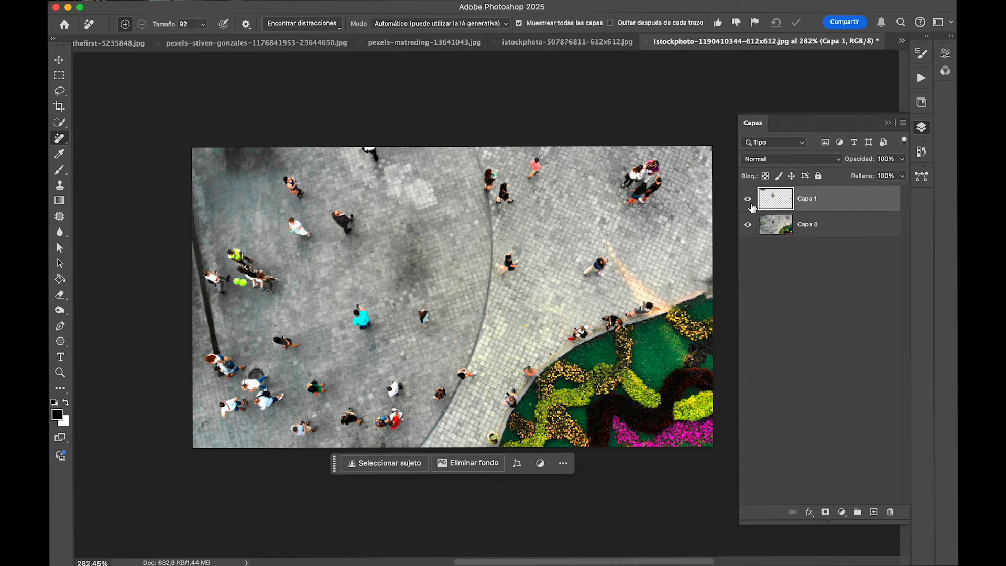
# View crew.jpg, switch to 1200px-Plaza_Mayor_de_Madrid_06.jpg, and unlock its background layer
pyautogui.click(901, 40)
pyautogui.click(835, 110)
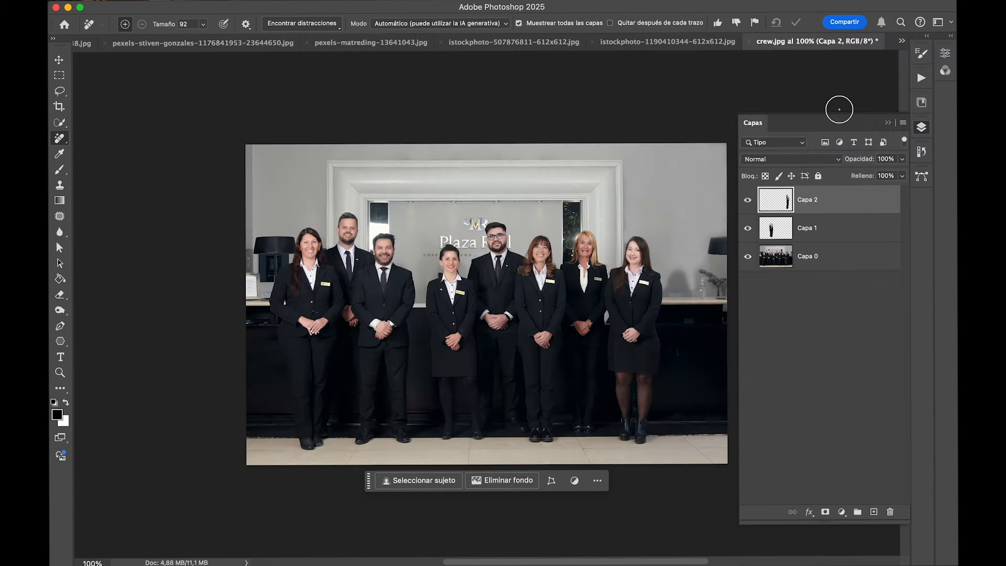
pyautogui.click(902, 41)
pyautogui.click(867, 123)
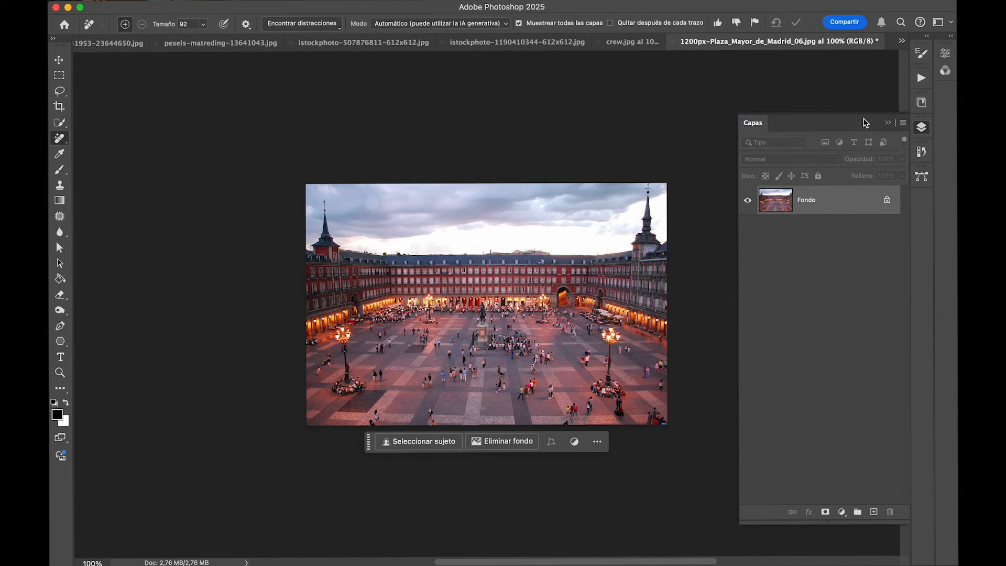
pyautogui.scroll(3, 615, 224)
pyautogui.hscroll(2, 615, 224)
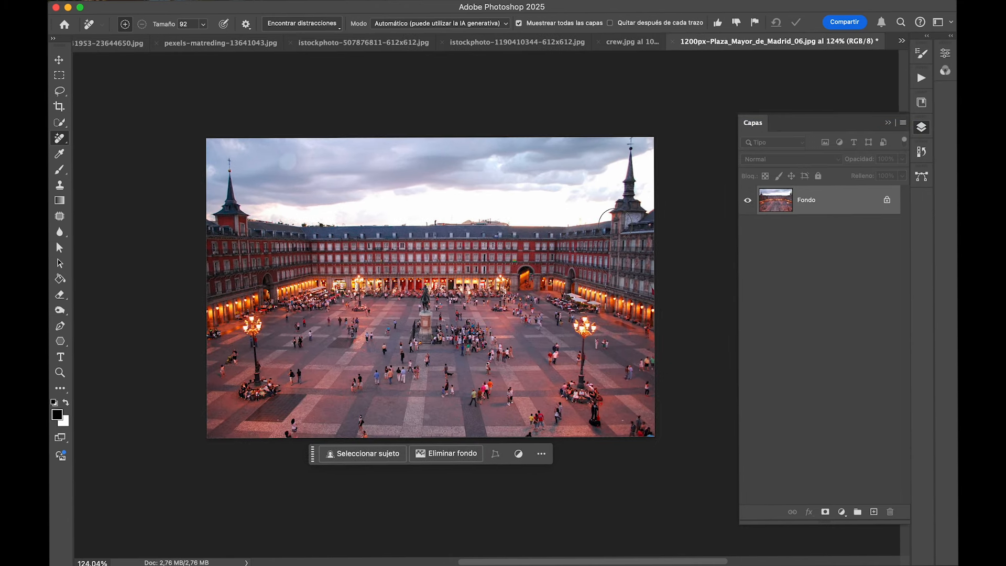
pyautogui.click(886, 200)
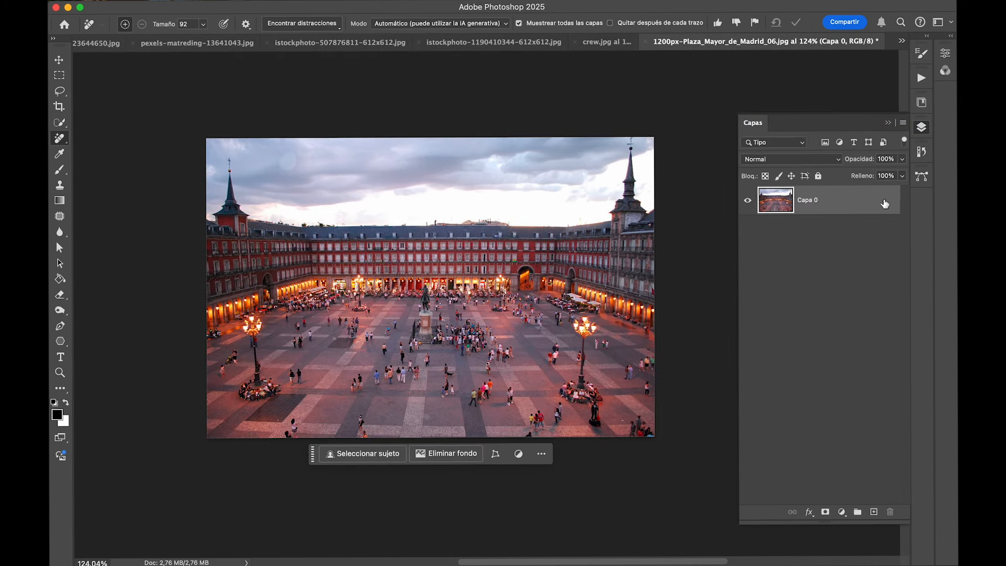
# Detect the distracting people in the Plaza Mayor photo and inspect the resulting overlay
pyautogui.click(303, 27)
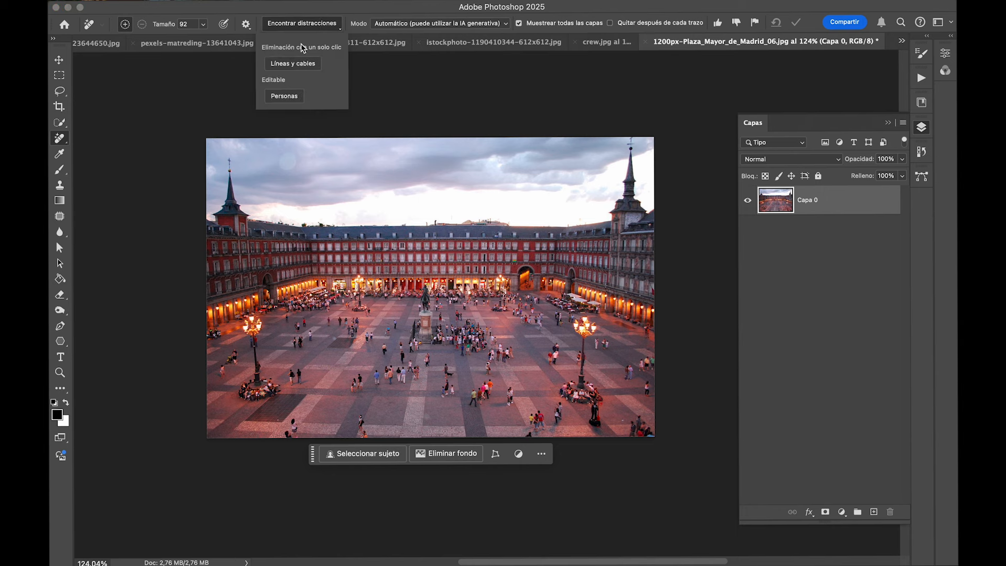
pyautogui.click(282, 98)
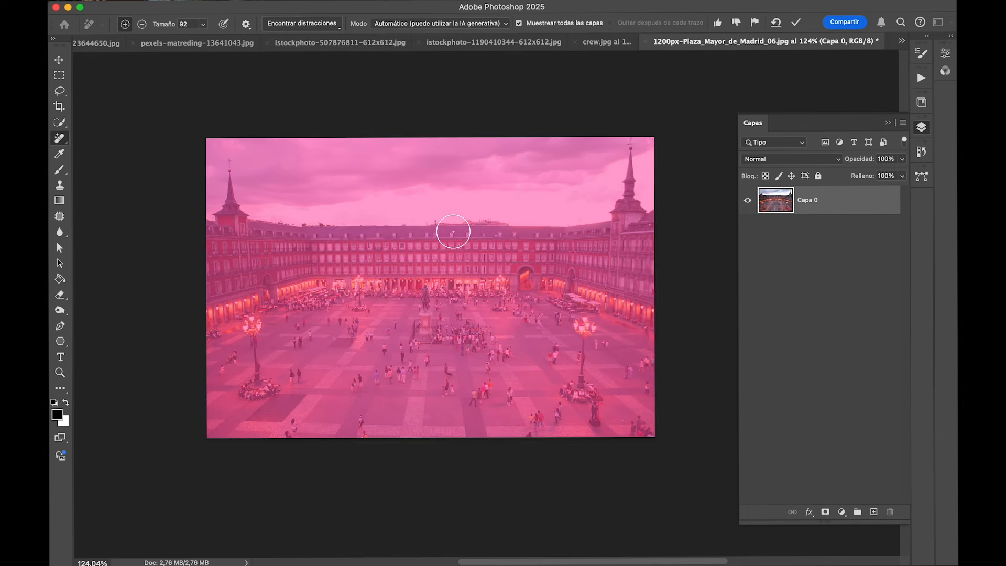
pyautogui.scroll(5, 450, 225)
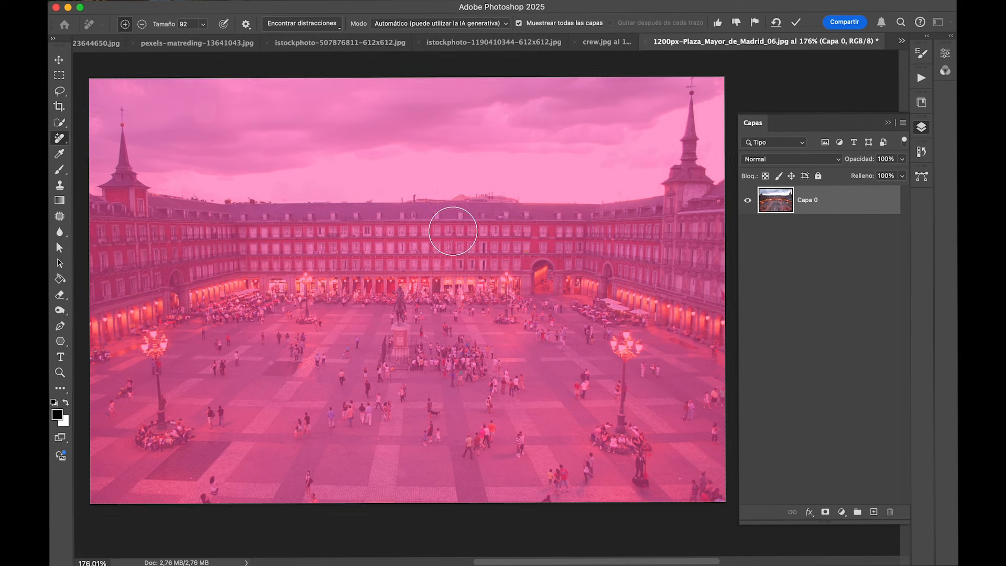
pyautogui.scroll(-2, 453, 231)
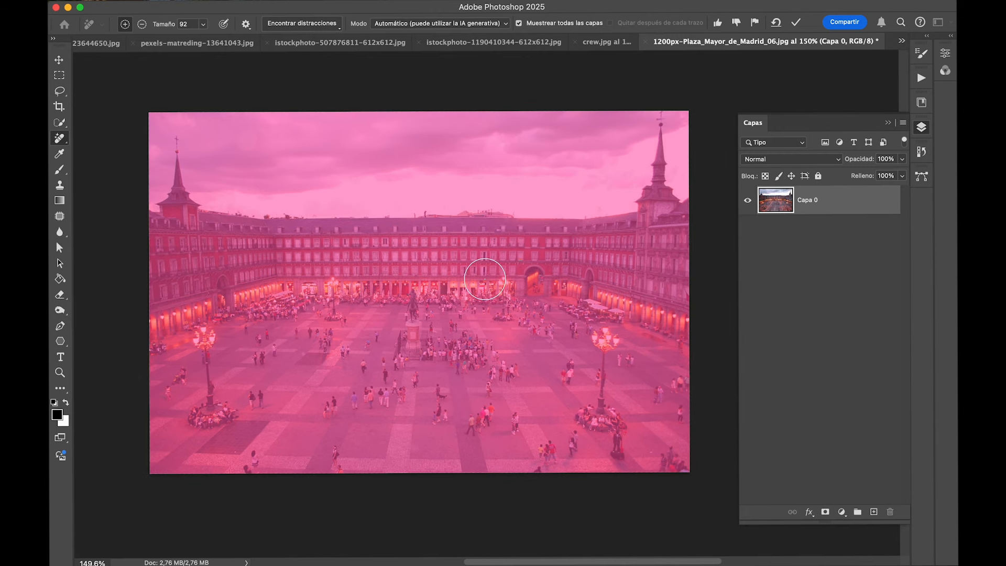
pyautogui.click(901, 40)
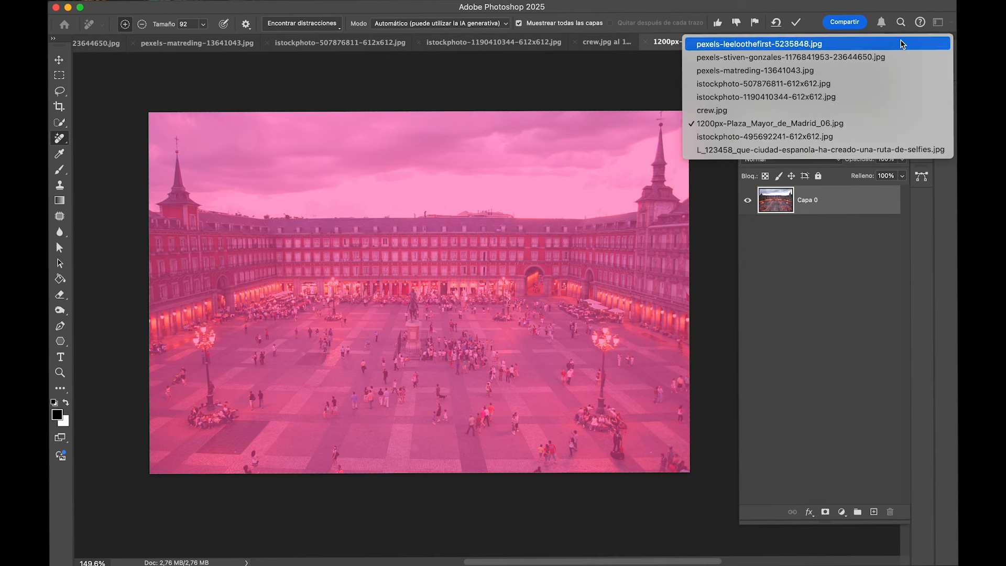
pyautogui.click(858, 136)
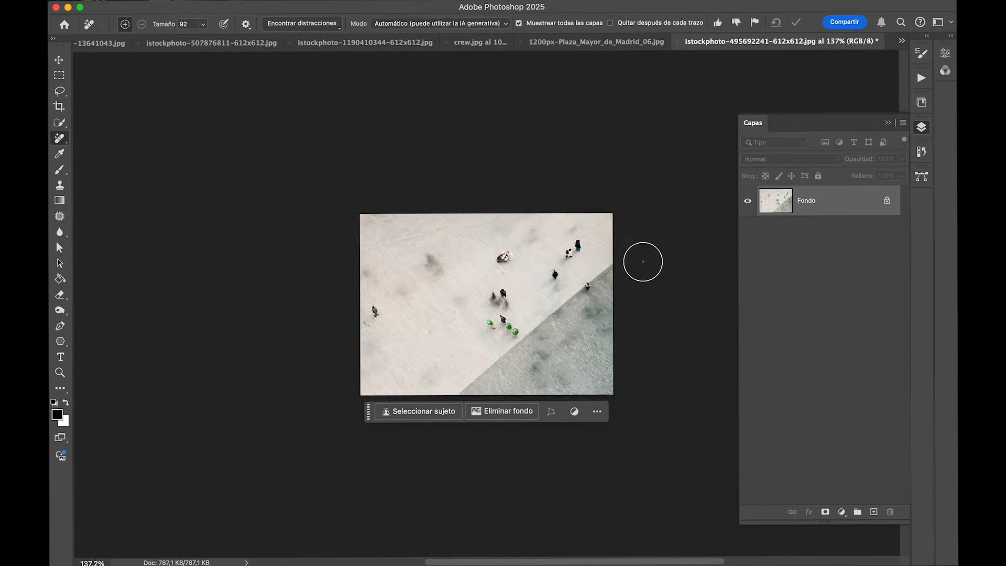
pyautogui.scroll(2, 642, 261)
pyautogui.hscroll(3, 643, 261)
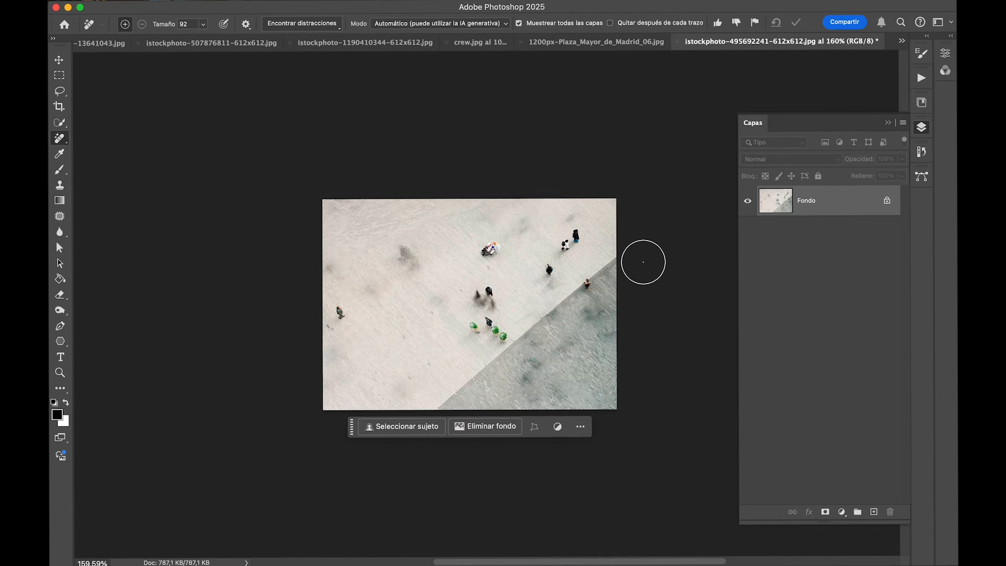
pyautogui.click(886, 203)
pyautogui.click(922, 152)
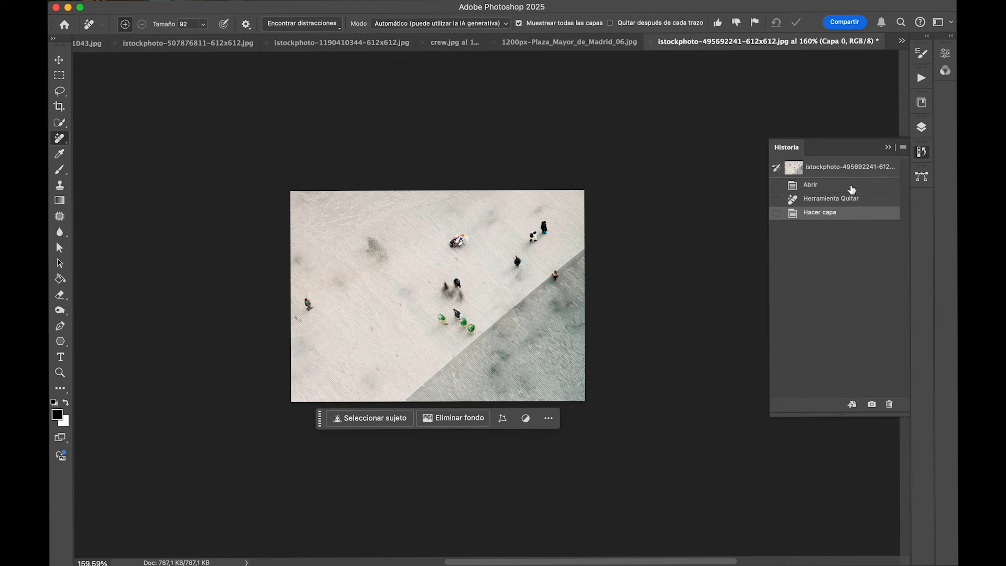
pyautogui.click(844, 168)
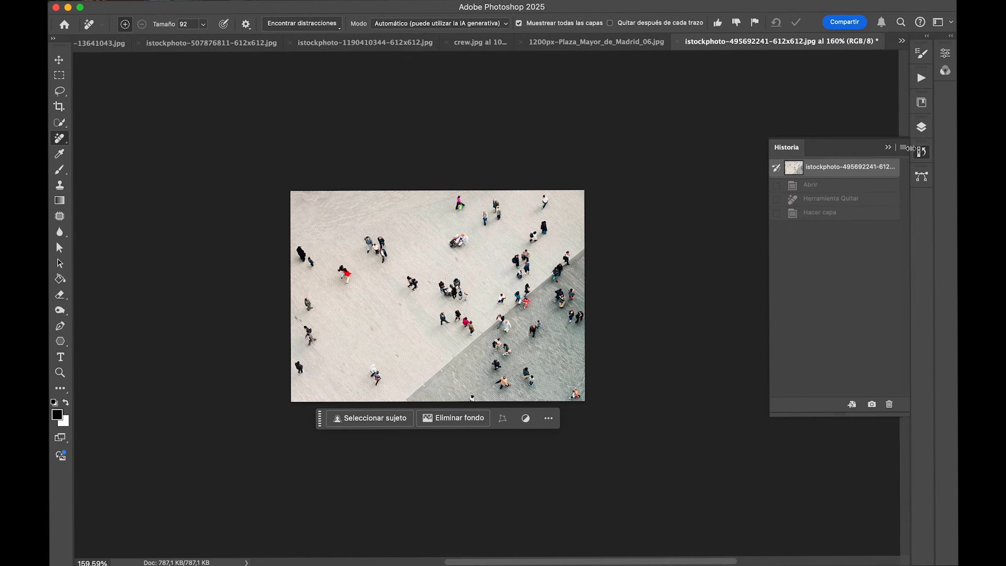
# Unlock the aerial photo's background layer and add an empty layer above it
pyautogui.click(922, 127)
pyautogui.click(891, 203)
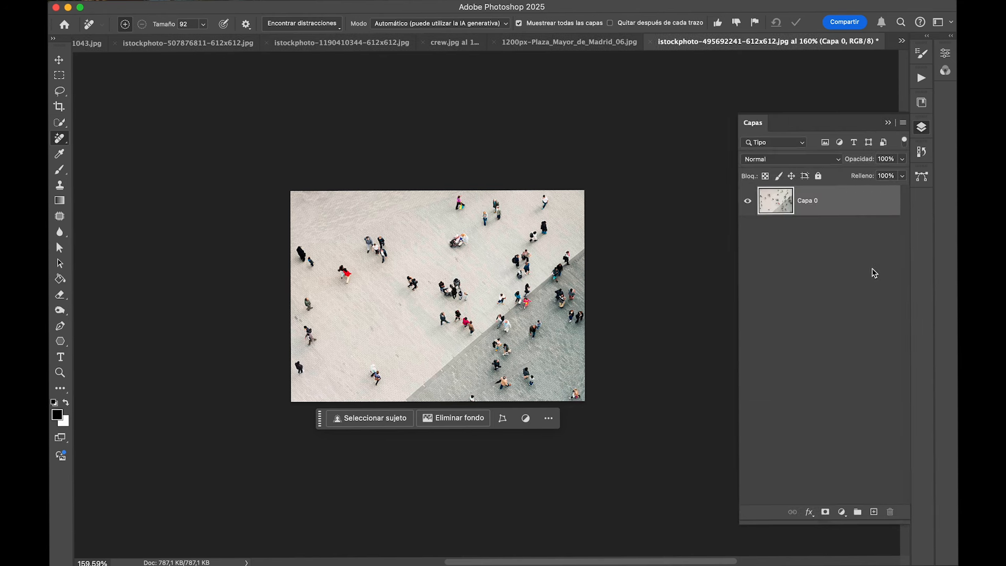
pyautogui.click(873, 512)
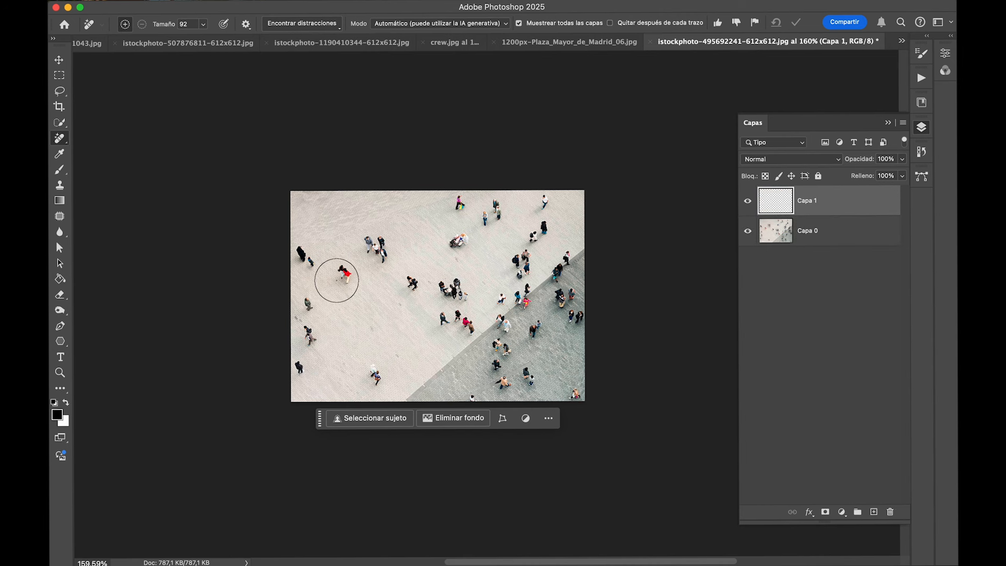
# Detect the distracting people in the aerial photo and remove them onto the empty Capa 1
pyautogui.click(282, 24)
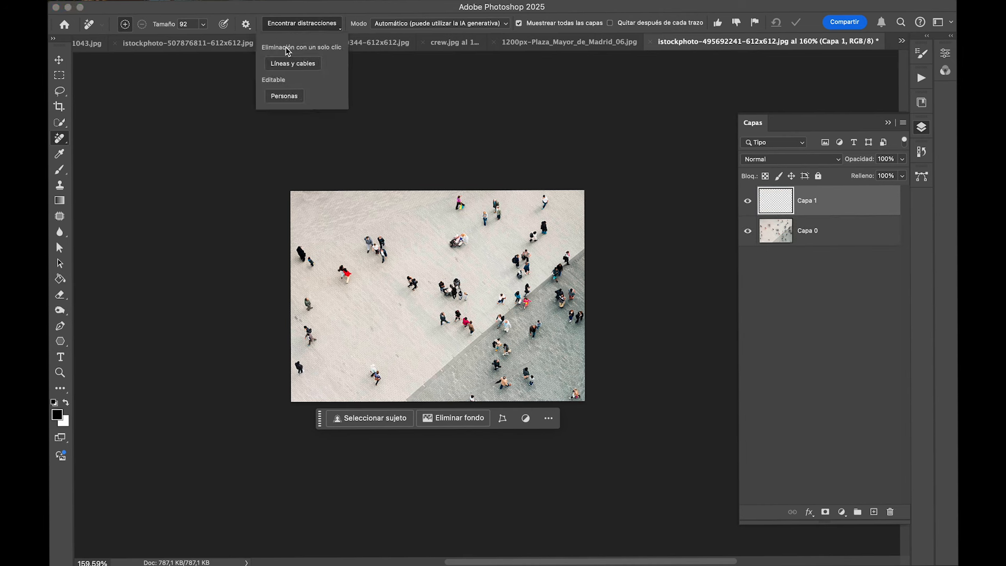
pyautogui.click(278, 98)
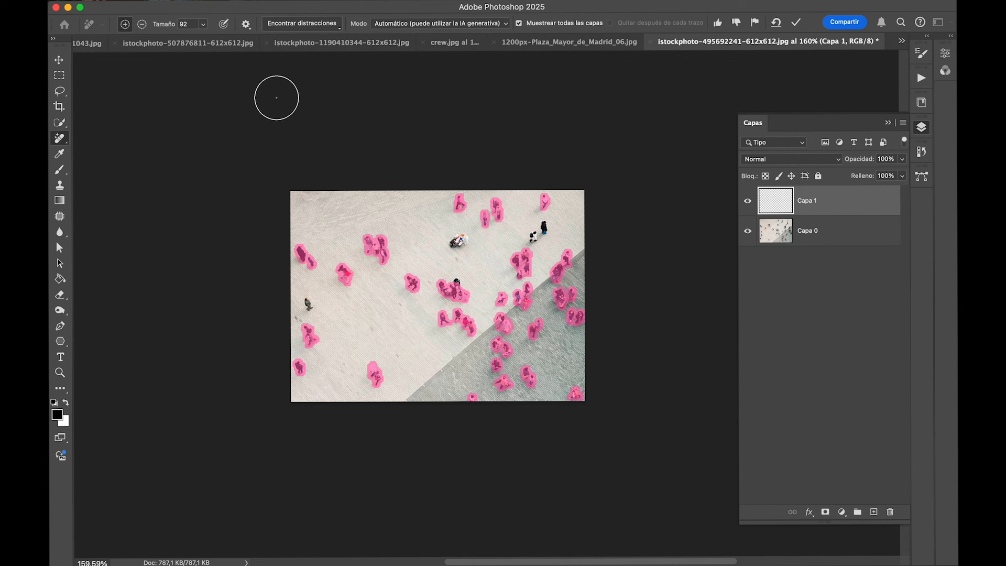
pyautogui.press('Return')
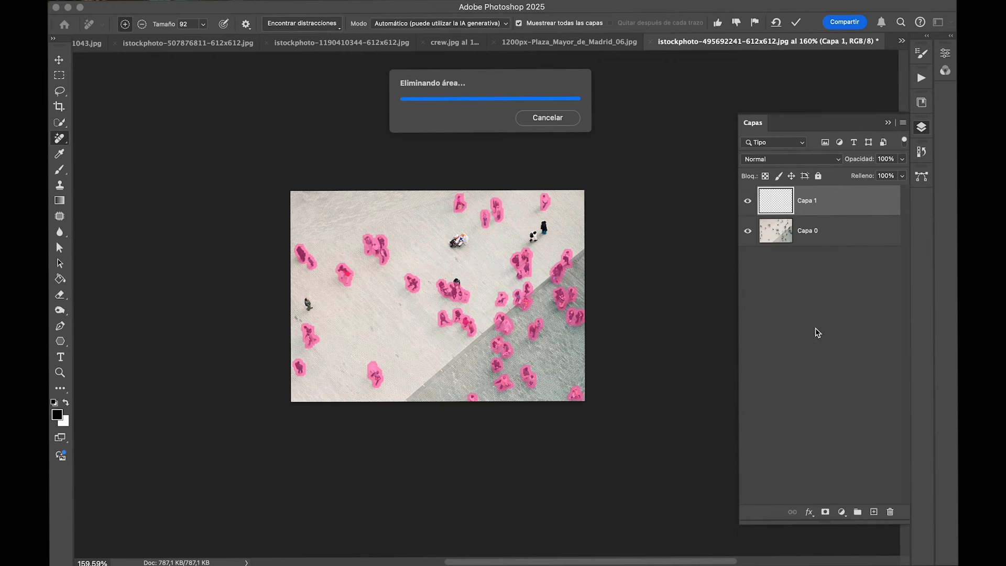
# Inspect the people removal up close and compare it with the original by toggling Capa 1, leaving the layer shown
pyautogui.scroll(3, 487, 304)
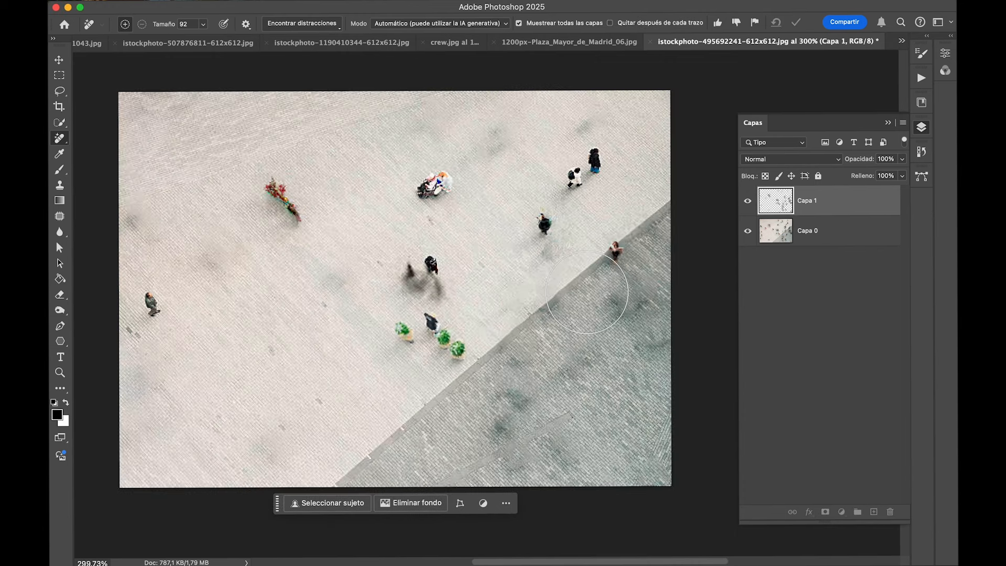
pyautogui.click(750, 205)
pyautogui.click(748, 201)
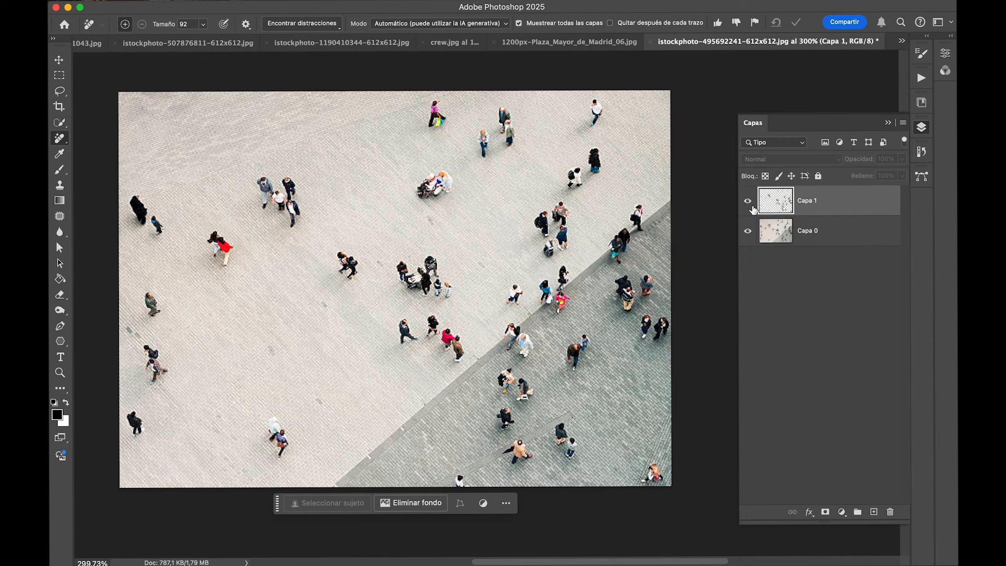
pyautogui.scroll(-2, 532, 276)
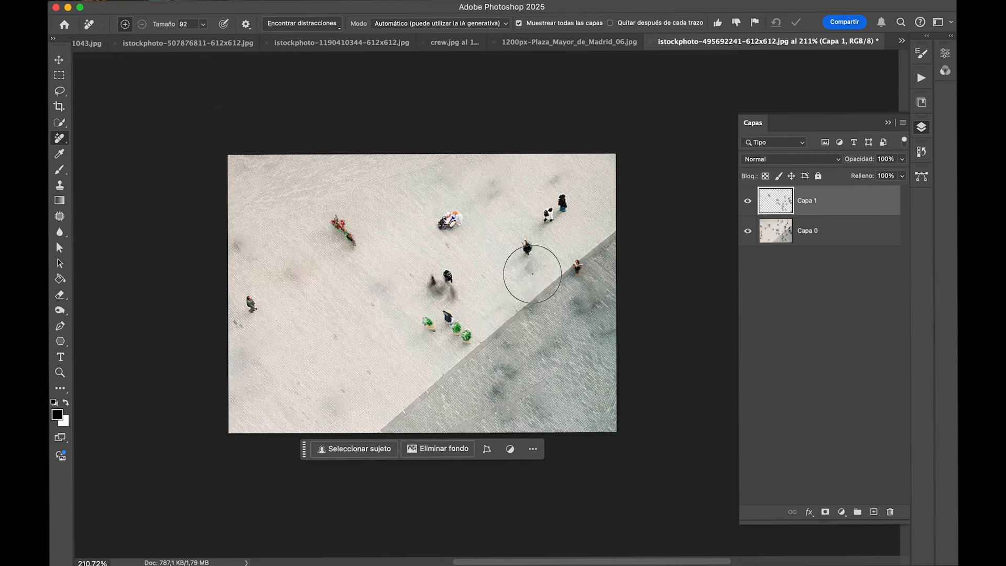
# Switch to the L_123458 selfie-route photo and compare the church scene with and without Capa 1, leaving the layer hidden
pyautogui.click(903, 41)
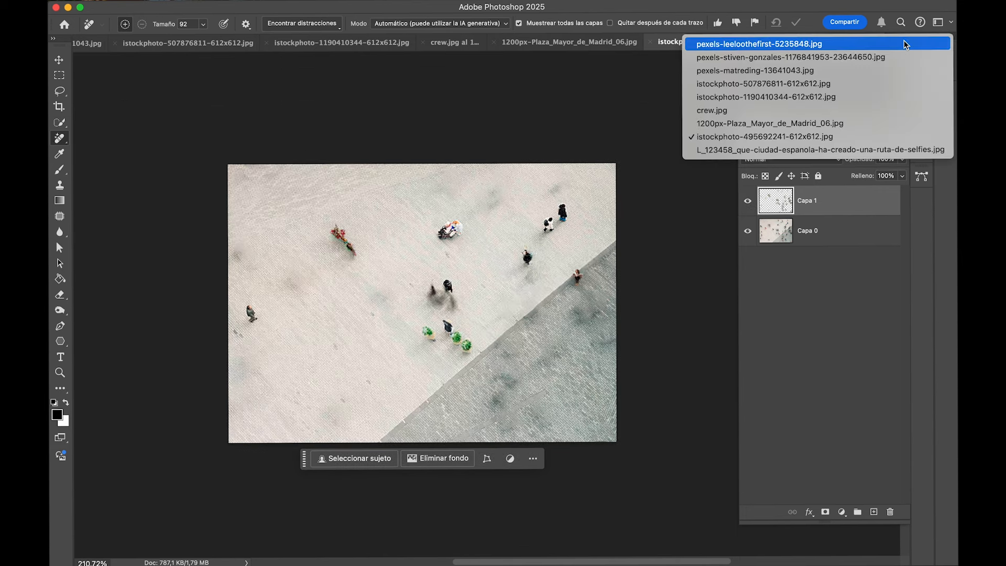
pyautogui.click(862, 152)
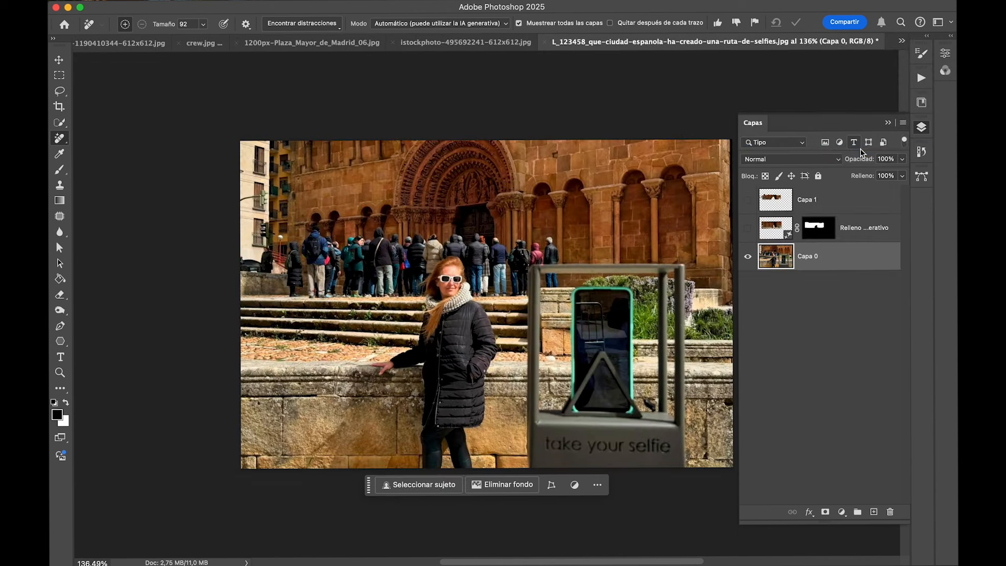
pyautogui.scroll(1, 649, 355)
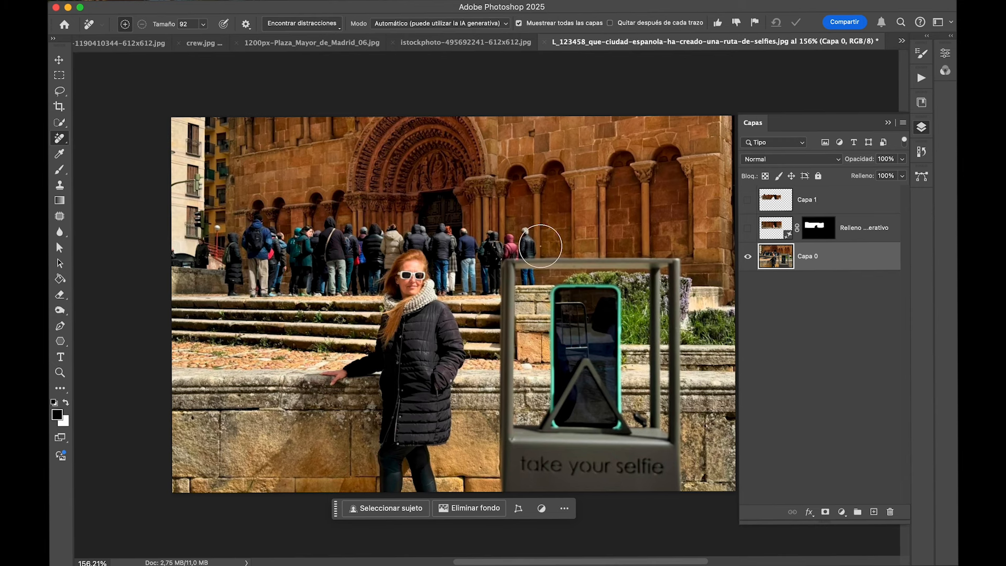
pyautogui.click(747, 201)
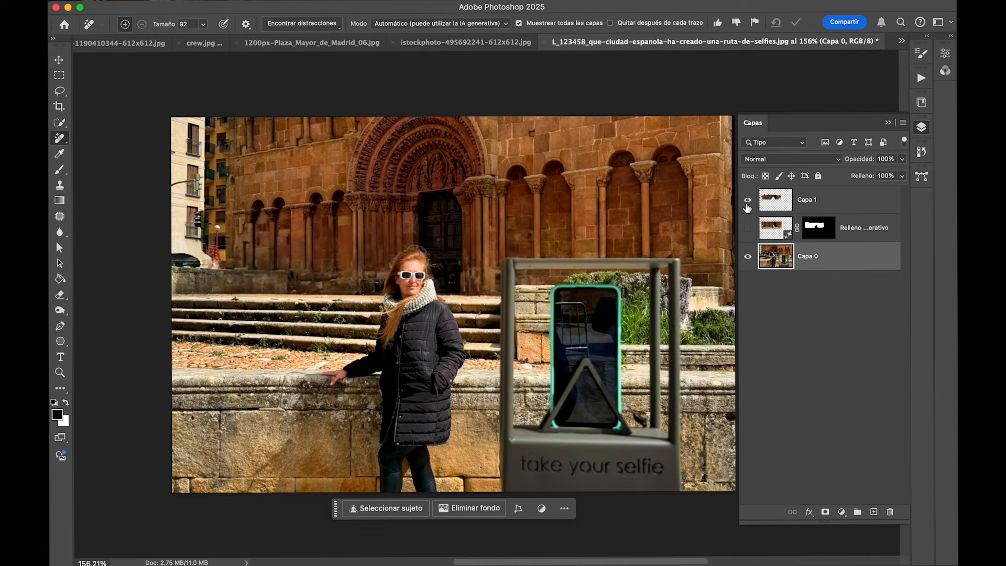
pyautogui.click(747, 201)
pyautogui.click(747, 202)
pyautogui.click(747, 202)
pyautogui.click(748, 201)
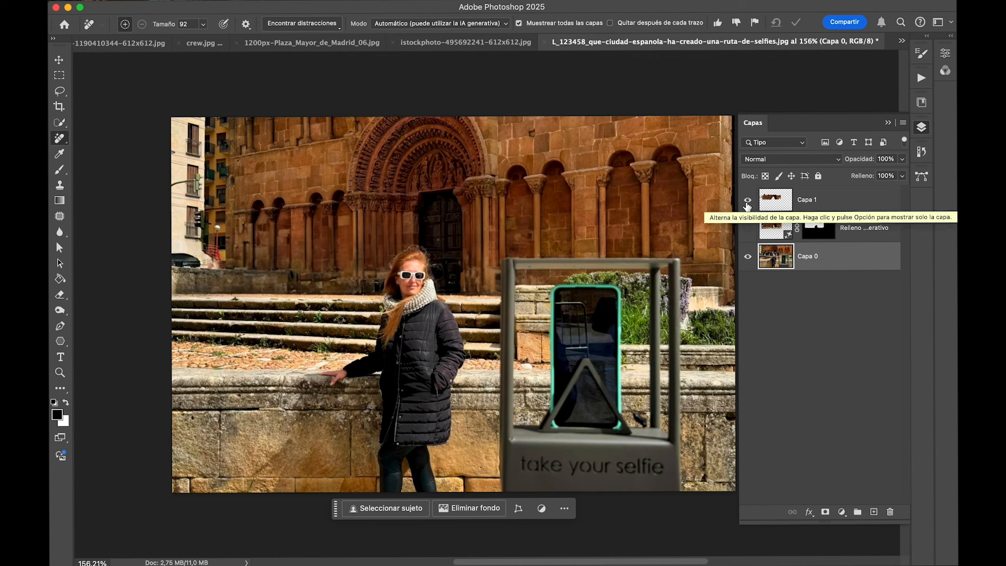
pyautogui.click(747, 201)
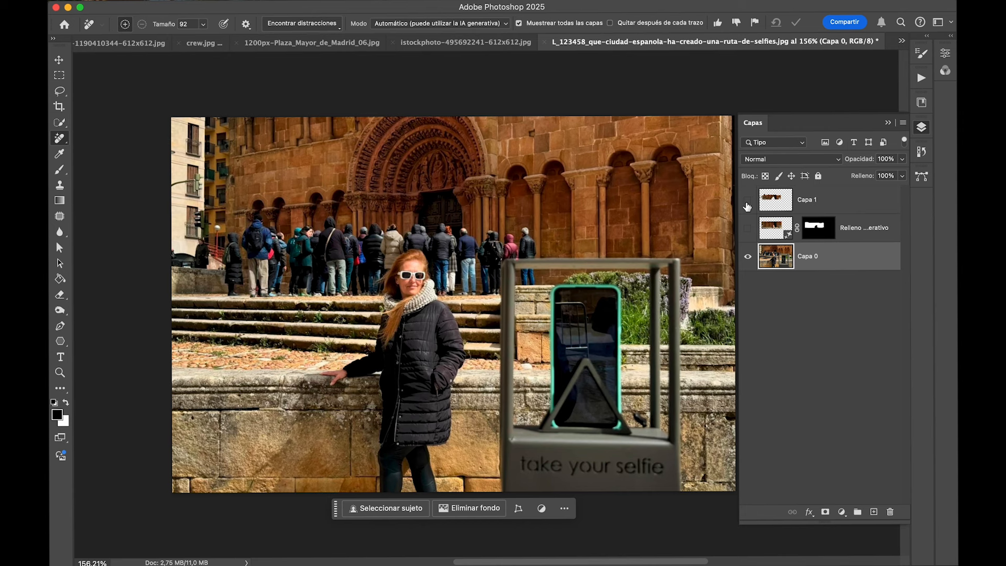
# Show the generative fill layer and preview its three variations, leaving the first one active
pyautogui.click(748, 228)
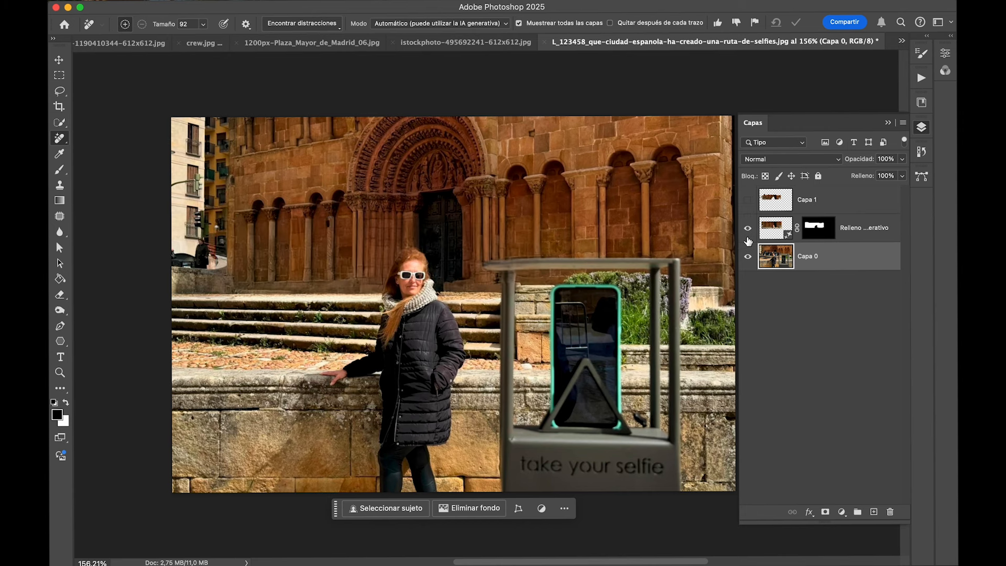
pyautogui.click(777, 235)
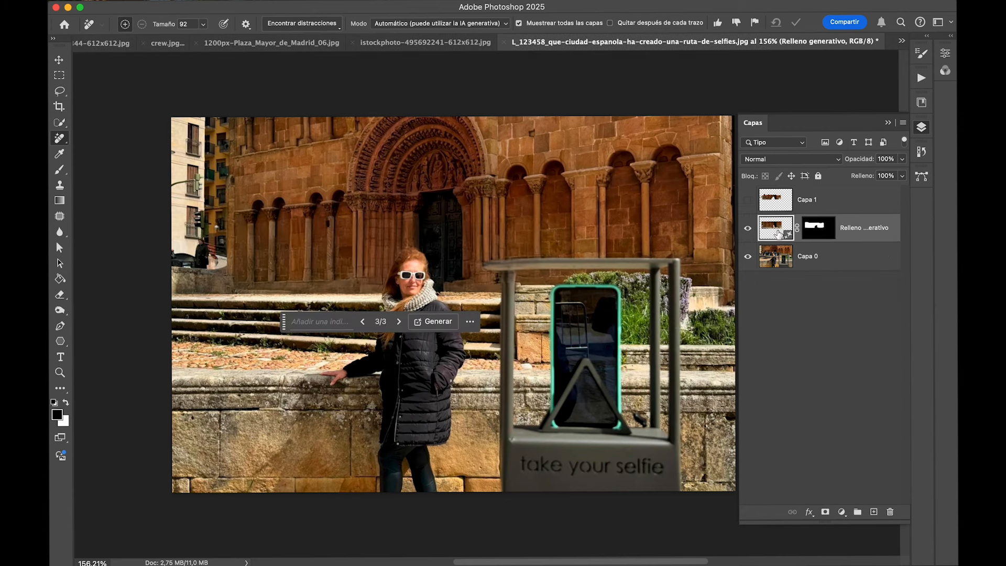
pyautogui.click(946, 56)
pyautogui.click(838, 220)
pyautogui.click(798, 231)
pyautogui.click(841, 229)
pyautogui.click(890, 229)
pyautogui.click(792, 233)
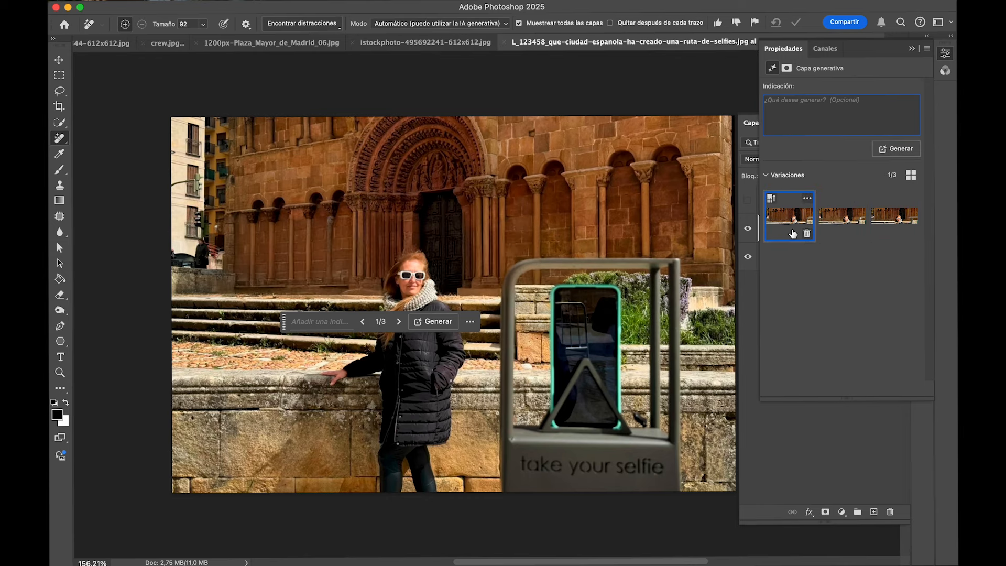
pyautogui.click(912, 48)
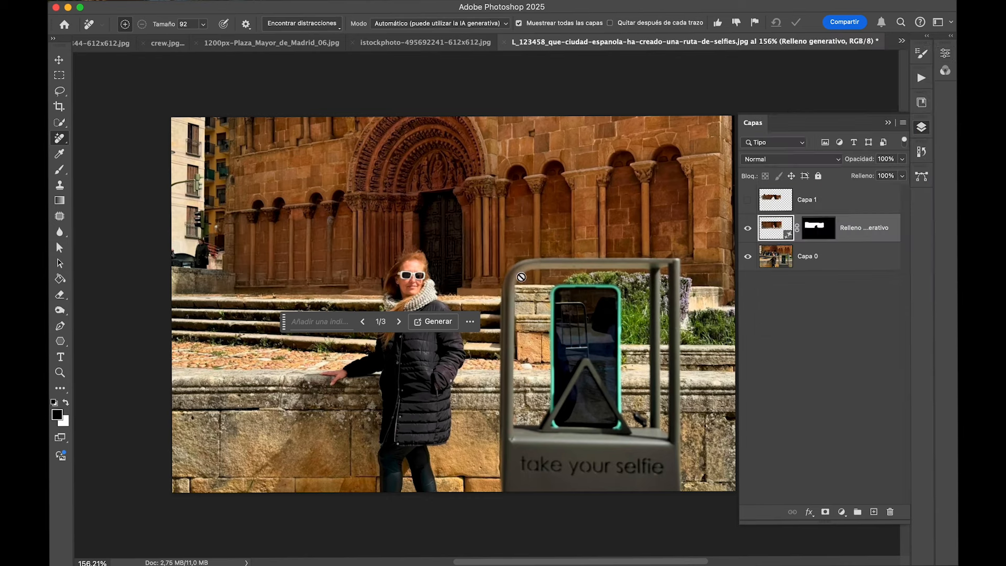
# Examine the generative variations up close around the woman and the metal frame, leaving the third variation active
pyautogui.scroll(5, 474, 301)
pyautogui.scroll(4, 474, 301)
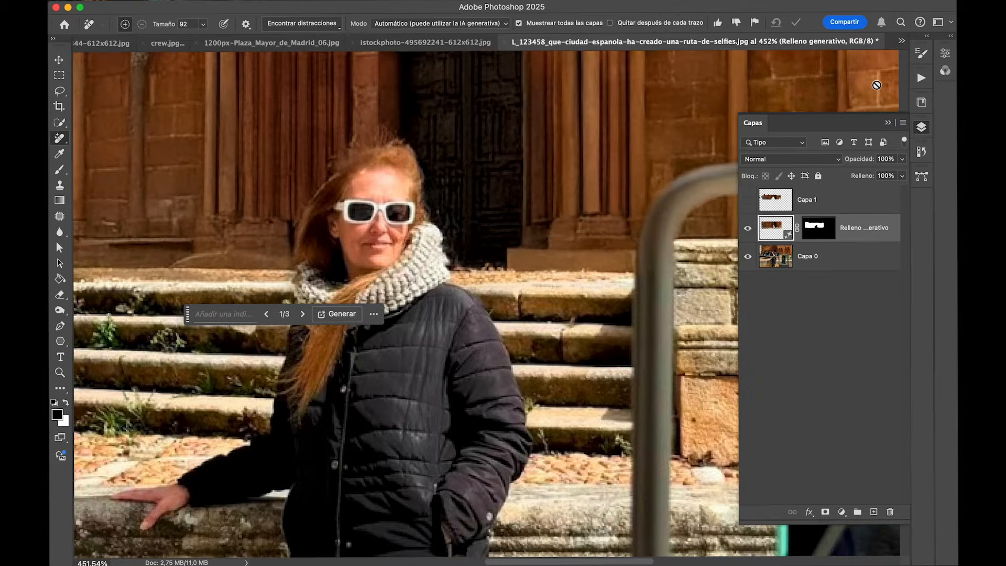
pyautogui.click(945, 52)
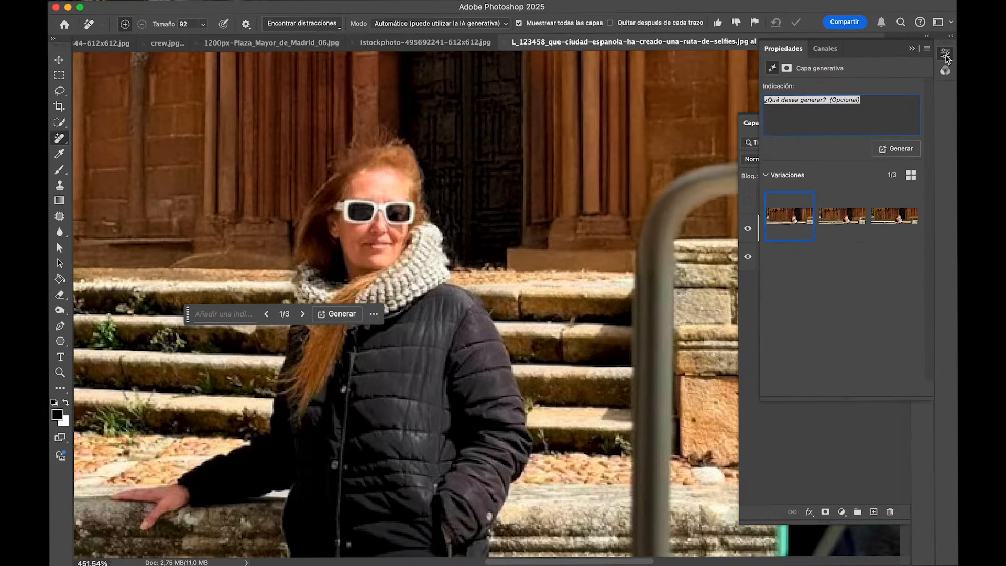
pyautogui.click(859, 212)
pyautogui.click(892, 216)
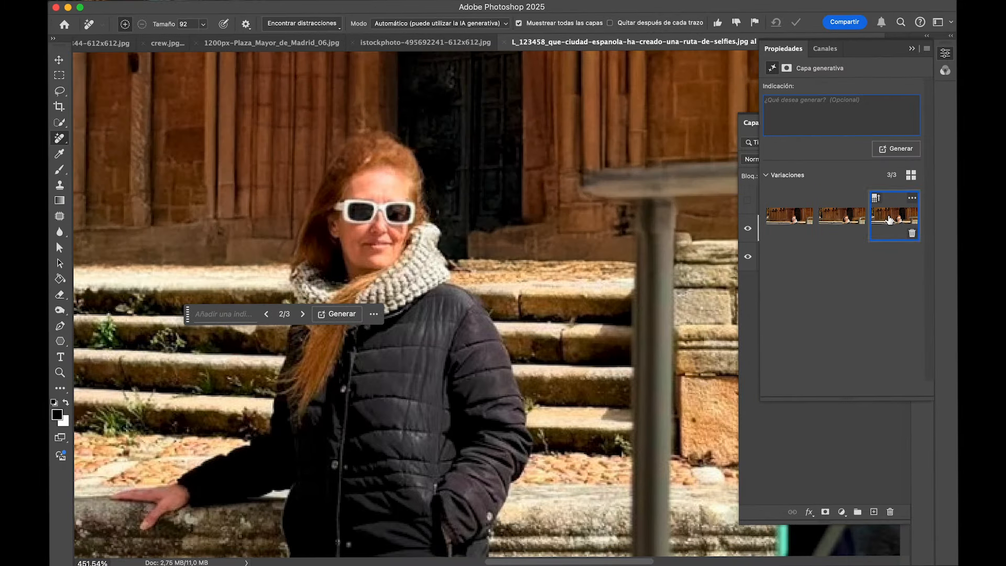
pyautogui.click(913, 49)
# Compare the Remove tool result on Capa 1 with the generative fill by toggling Capa 1's visibility
pyautogui.click(749, 200)
pyautogui.click(749, 201)
pyautogui.click(750, 201)
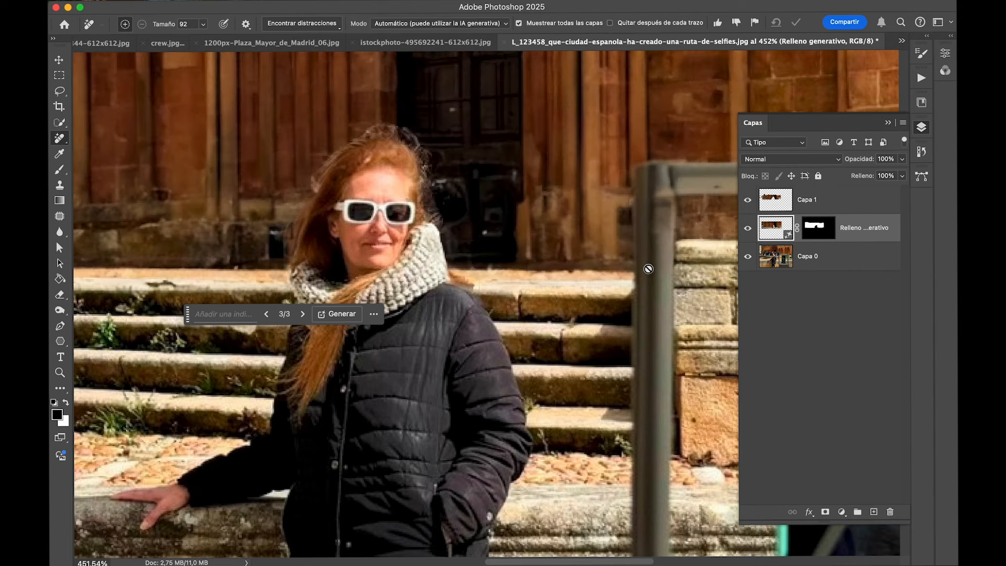
pyautogui.scroll(-10, 646, 267)
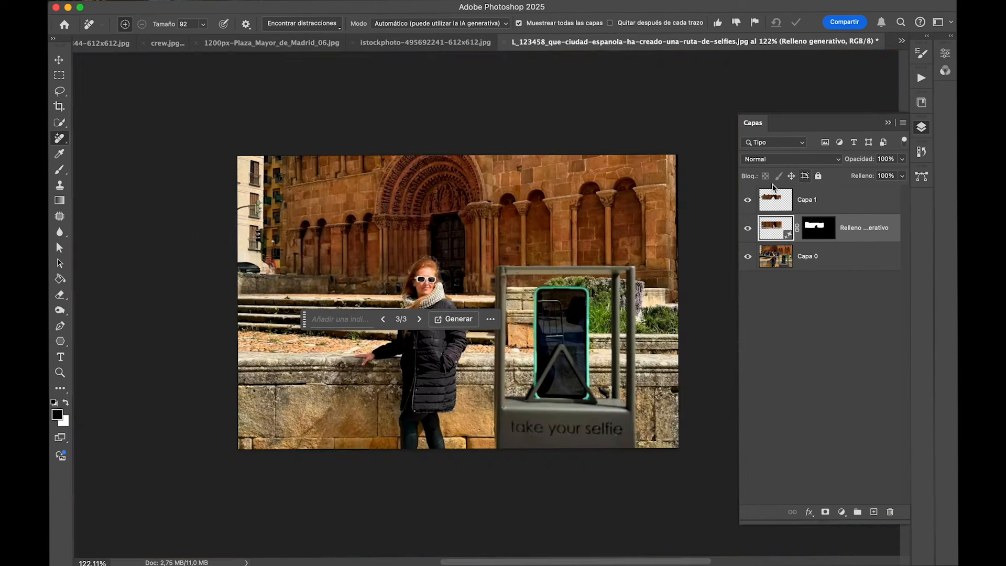
pyautogui.click(748, 201)
pyautogui.click(748, 201)
# Hide Capa 1 and the generative fill layer, and add an empty layer directly above Capa 0
pyautogui.click(748, 201)
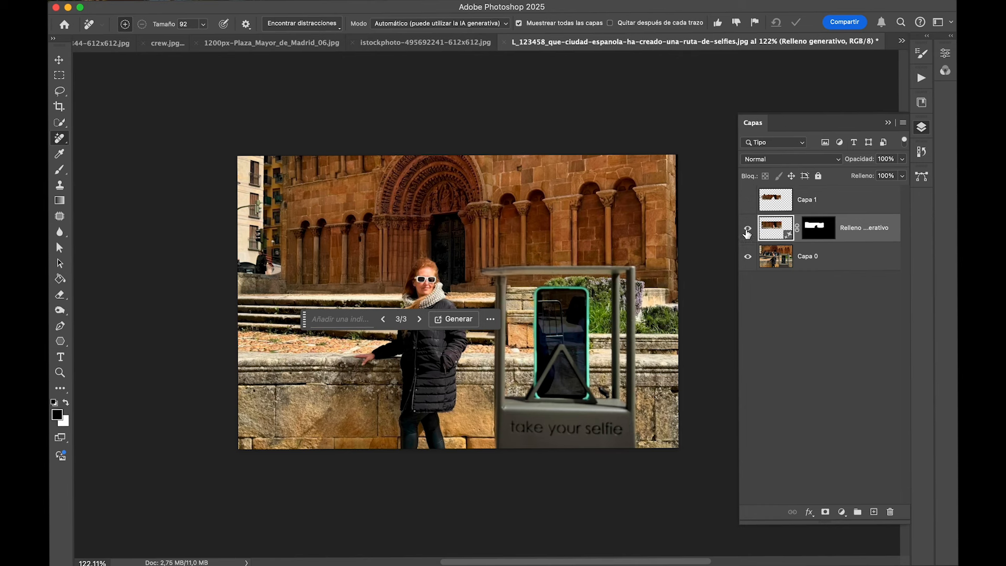
pyautogui.click(748, 228)
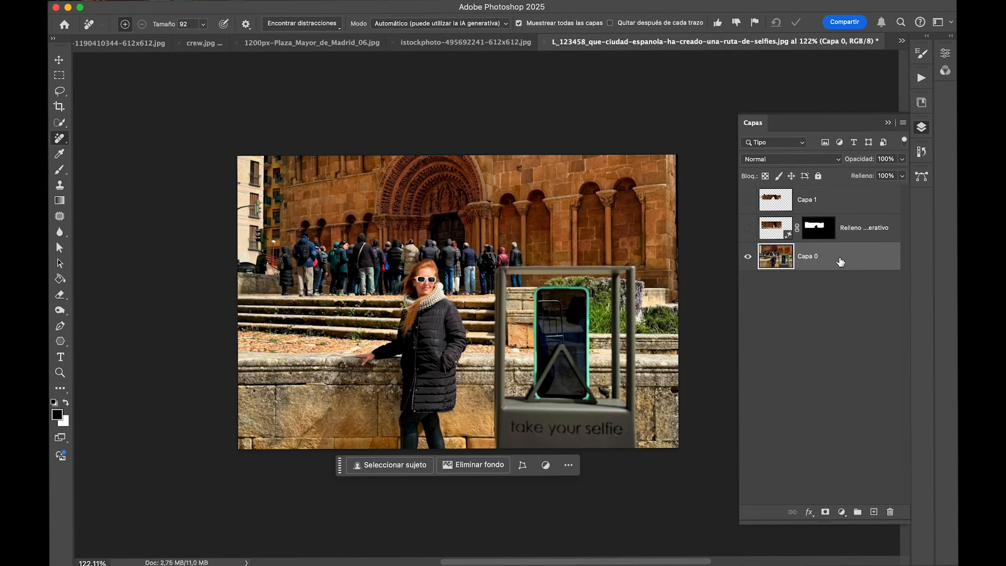
pyautogui.click(874, 512)
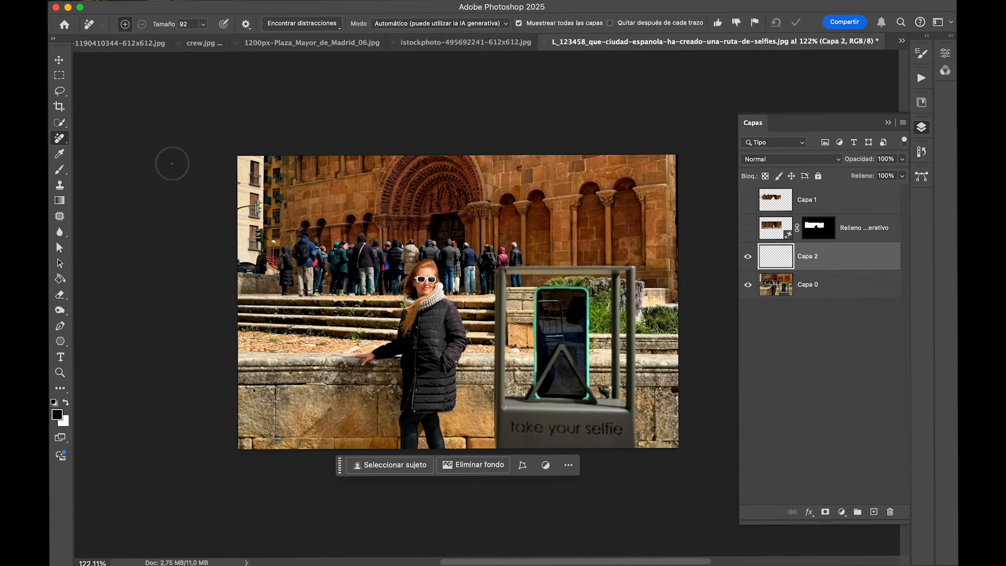
# Detect the distracting people behind the woman and remove the crowd onto Capa 2
pyautogui.click(277, 24)
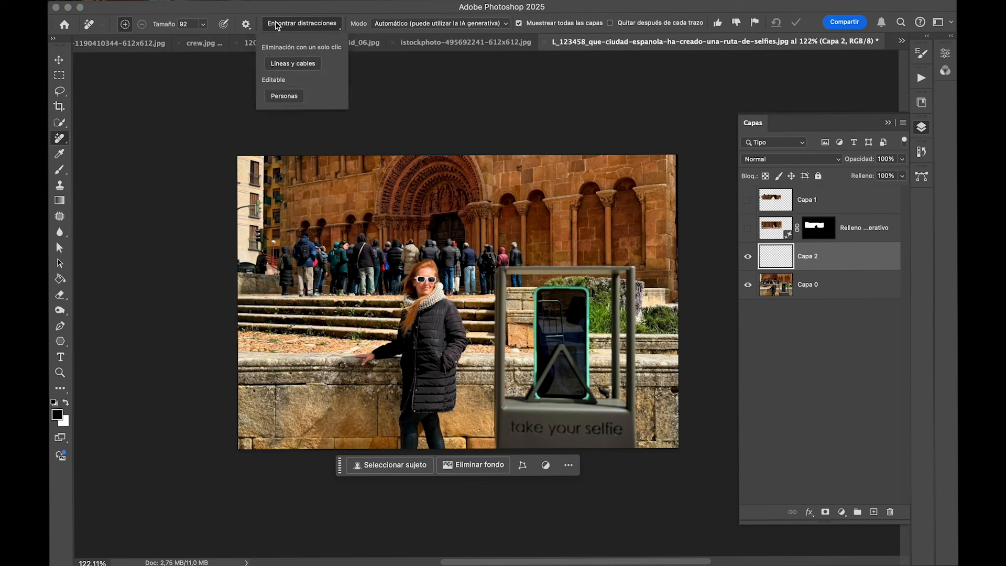
pyautogui.click(287, 96)
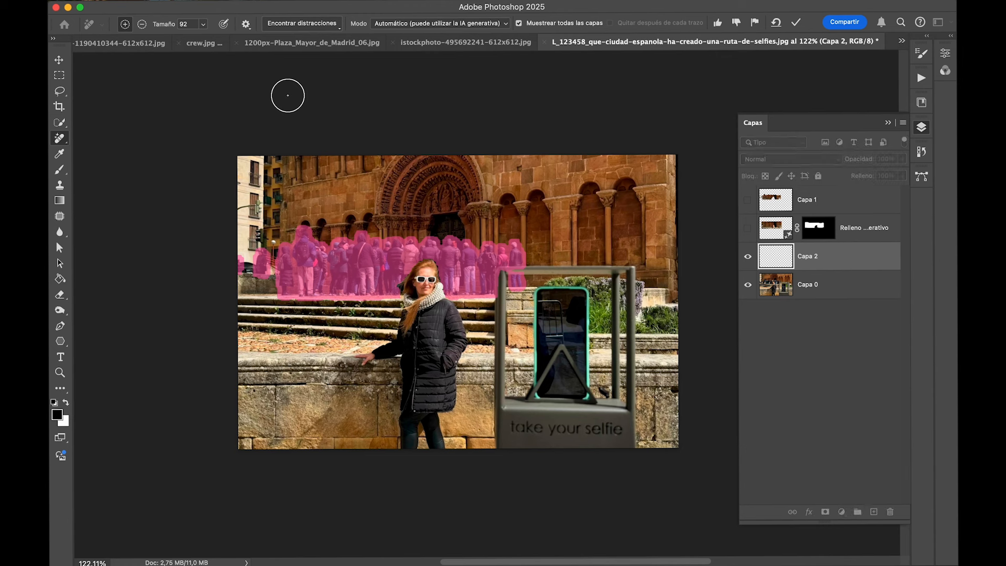
pyautogui.press('Return')
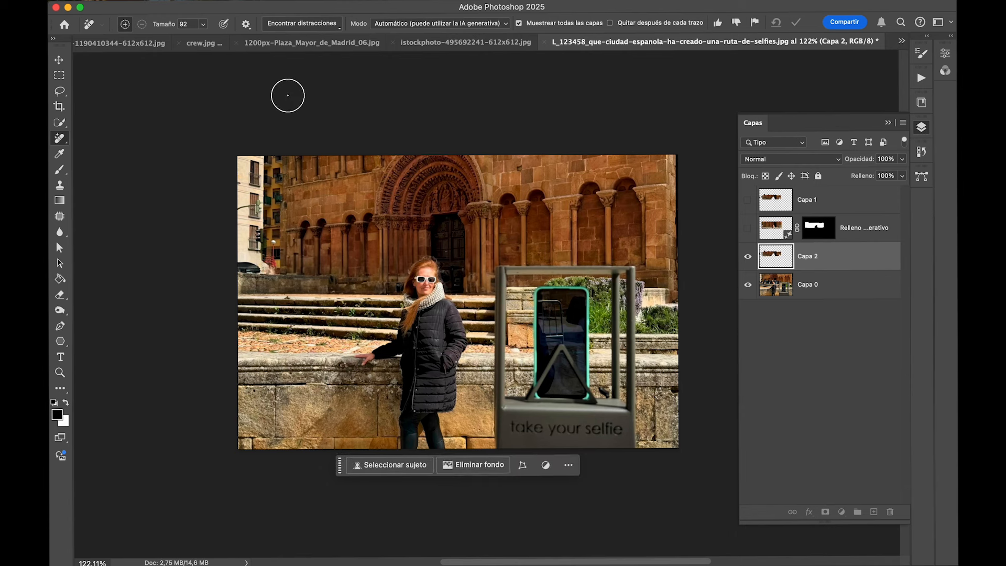
# Switch to crew.jpg, hide Capa 2 and Capa 1, and make Capa 0 the active layer
pyautogui.click(464, 43)
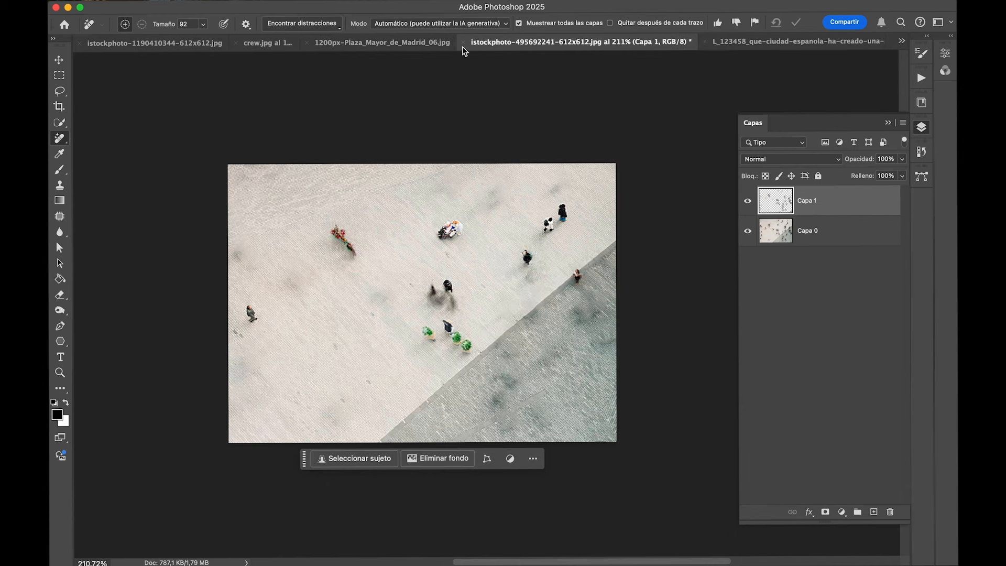
pyautogui.click(902, 41)
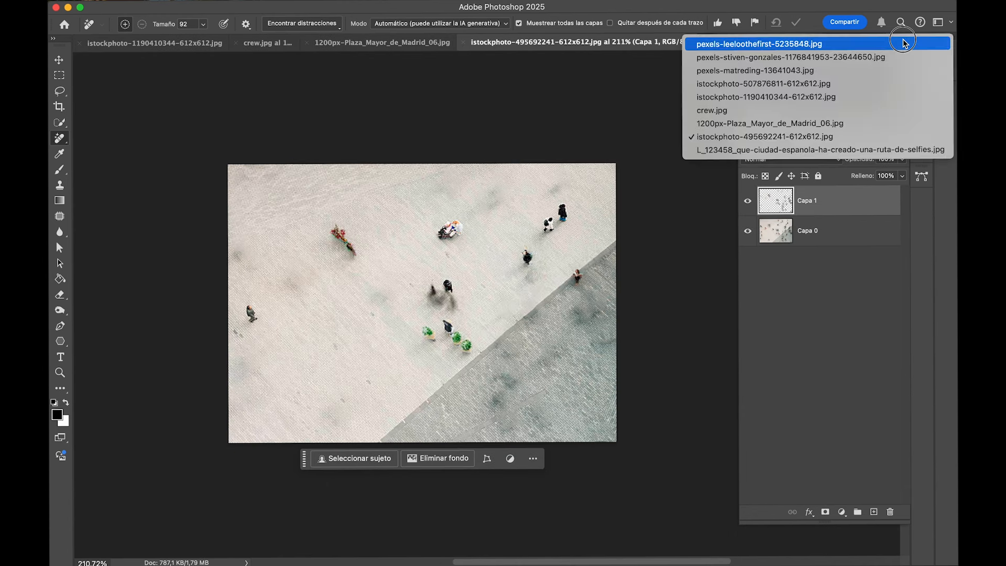
pyautogui.click(811, 111)
pyautogui.click(748, 205)
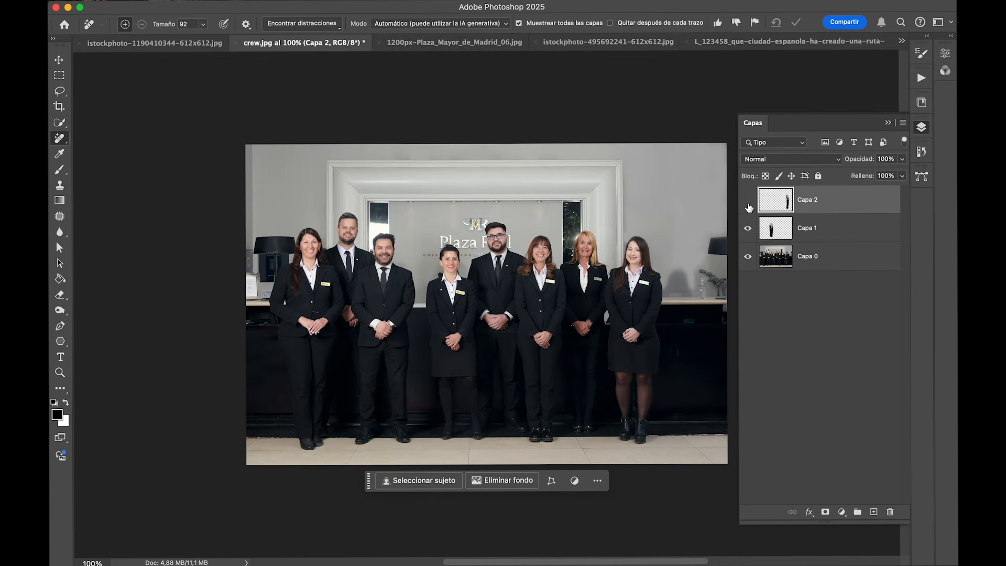
pyautogui.click(747, 229)
pyautogui.click(830, 260)
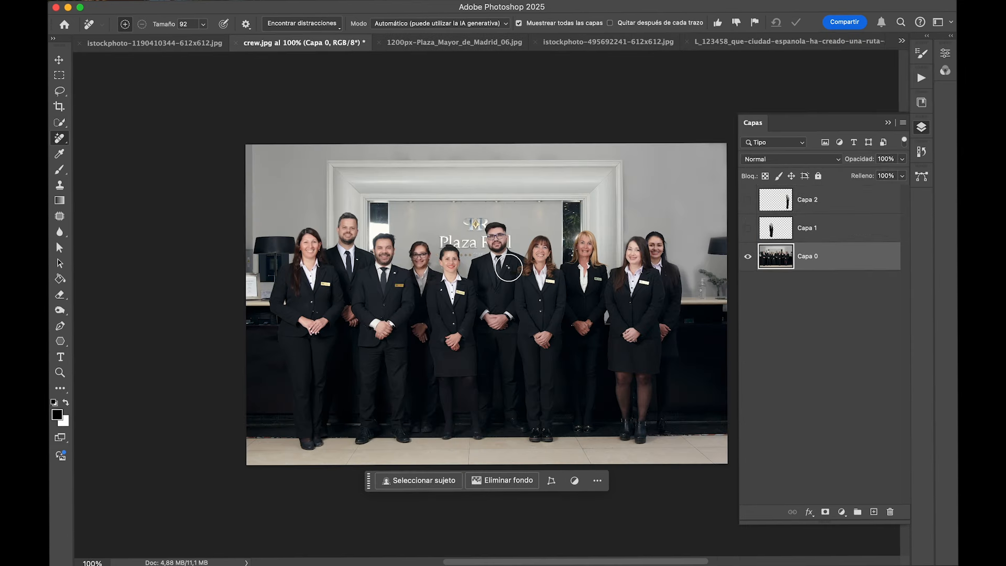
# Try to detect distracting people in the group photo with the distraction finder
pyautogui.scroll(2, 507, 266)
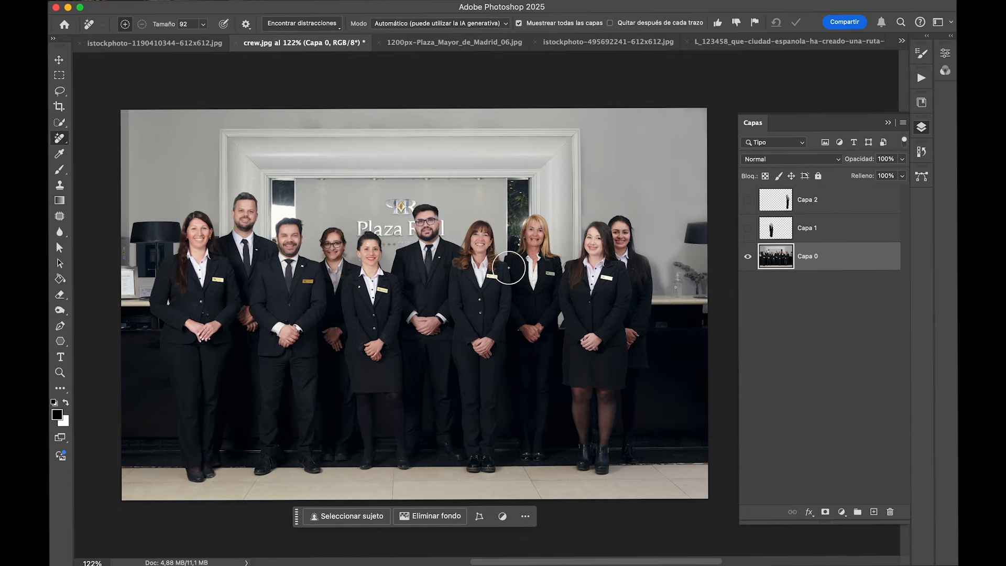
pyautogui.click(283, 24)
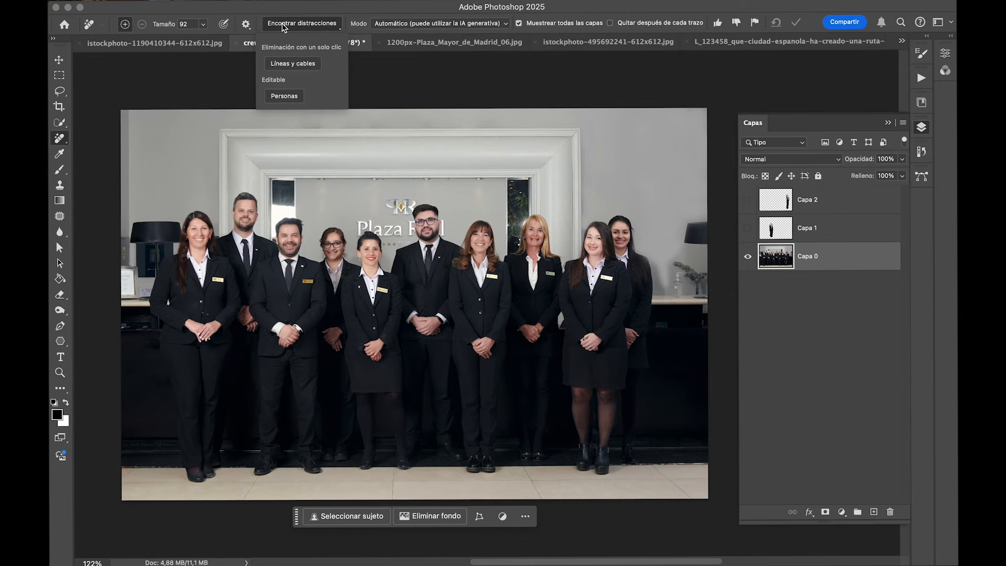
pyautogui.click(287, 95)
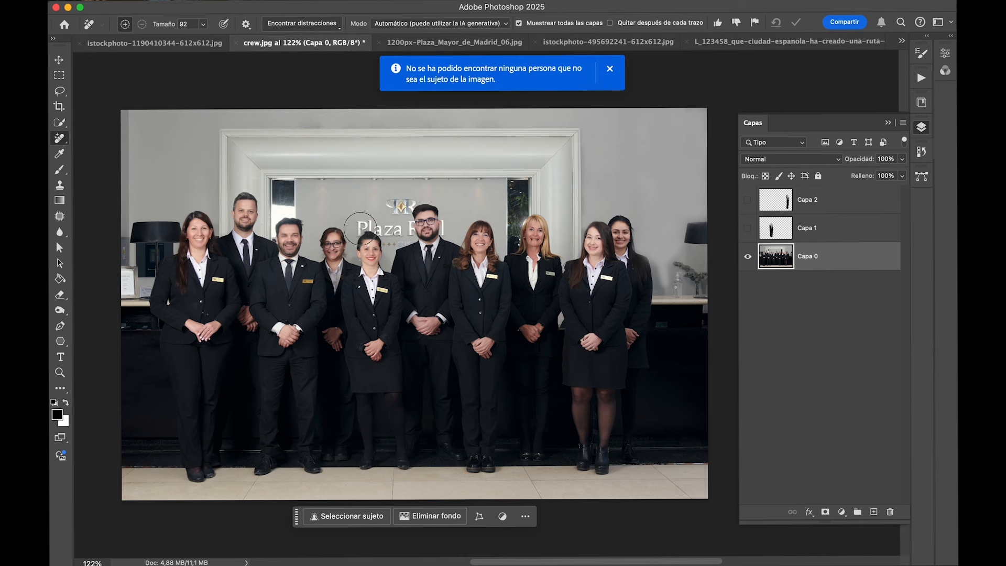
pyautogui.click(609, 69)
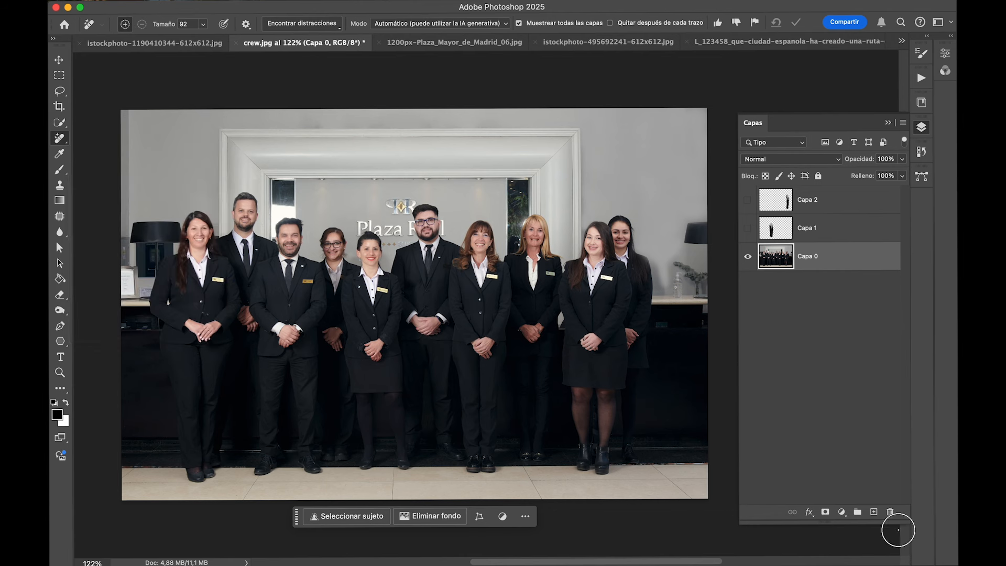
# Add an empty layer above Capa 0 and remove the two women standing partly hidden behind their colleagues with the Remove tool
pyautogui.click(873, 511)
pyautogui.moveTo(322, 264)
pyautogui.mouseDown()
pyautogui.moveTo(329, 243)
pyautogui.moveTo(336, 454)
pyautogui.moveTo(333, 314)
pyautogui.mouseUp()
pyautogui.moveTo(622, 255)
pyautogui.mouseDown()
pyautogui.moveTo(621, 228)
pyautogui.moveTo(636, 259)
pyautogui.moveTo(639, 305)
pyautogui.moveTo(631, 454)
pyautogui.mouseUp()
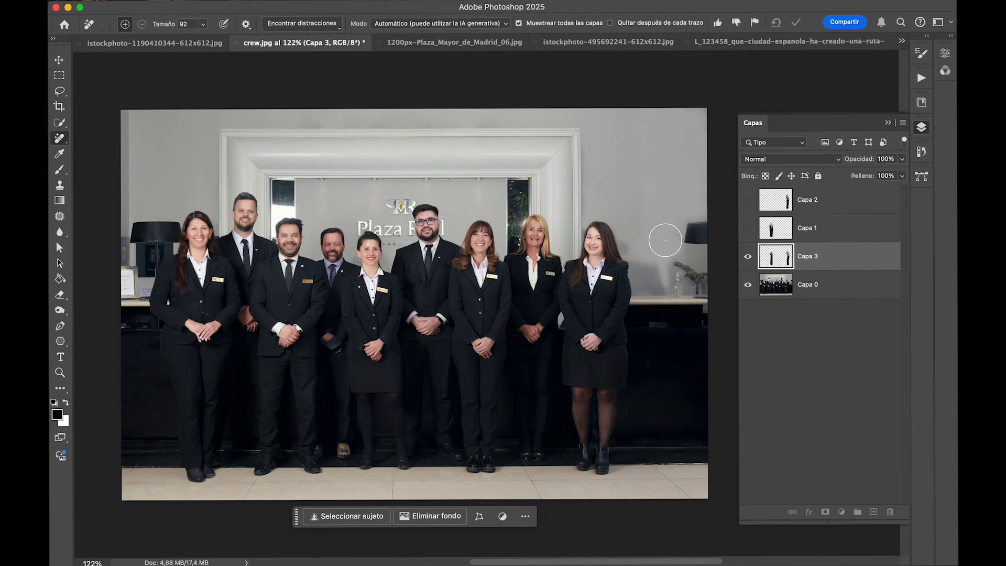
# Compare the removal on Capa 3 with the original by toggling its visibility, leaving Capa 3 hidden
pyautogui.click(748, 257)
pyautogui.click(747, 257)
pyautogui.click(748, 257)
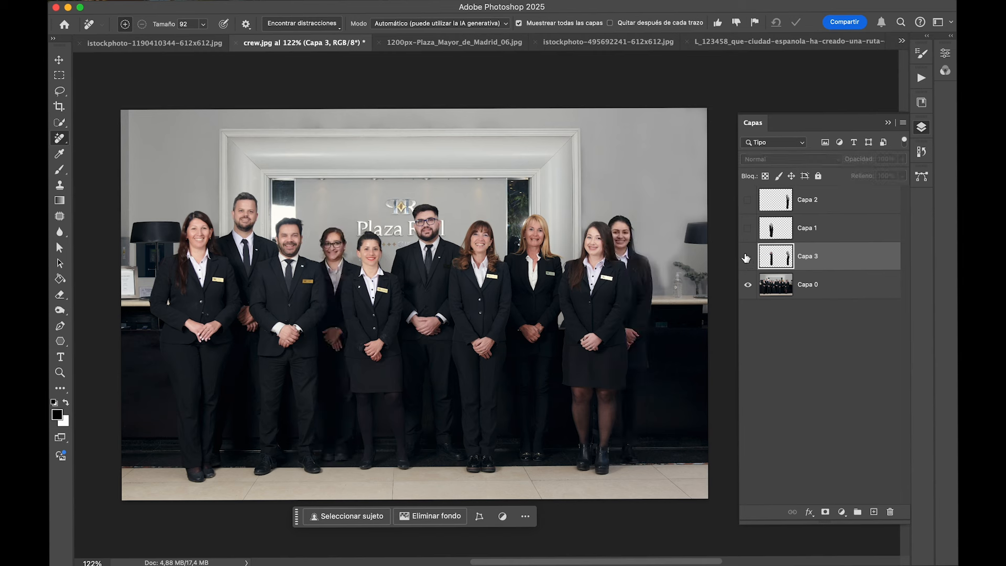
# Examine Capa 1's removal of the woman with glasses up close against the original, leaving Capa 1 hidden
pyautogui.click(748, 229)
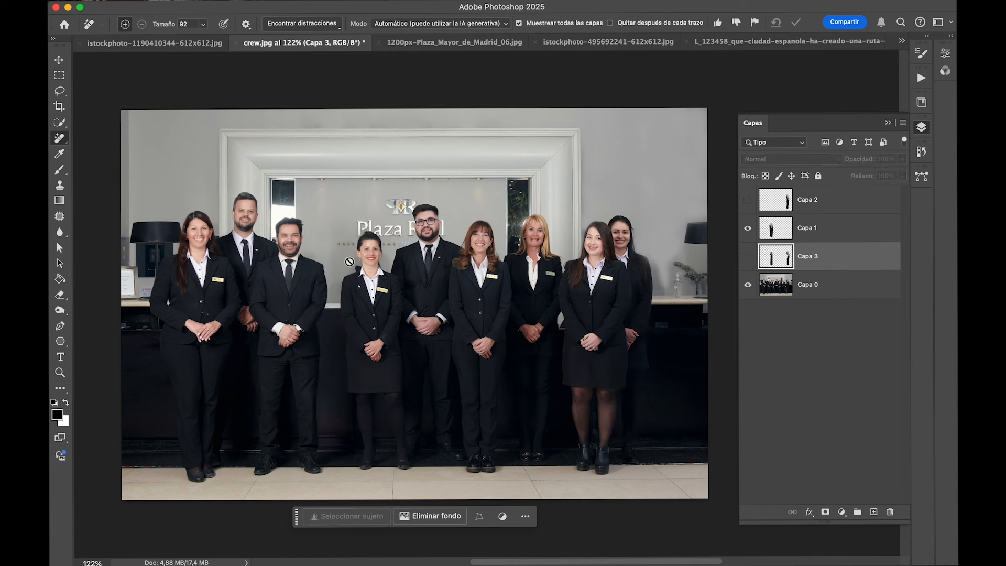
pyautogui.click(746, 236)
pyautogui.click(746, 234)
pyautogui.scroll(5, 397, 283)
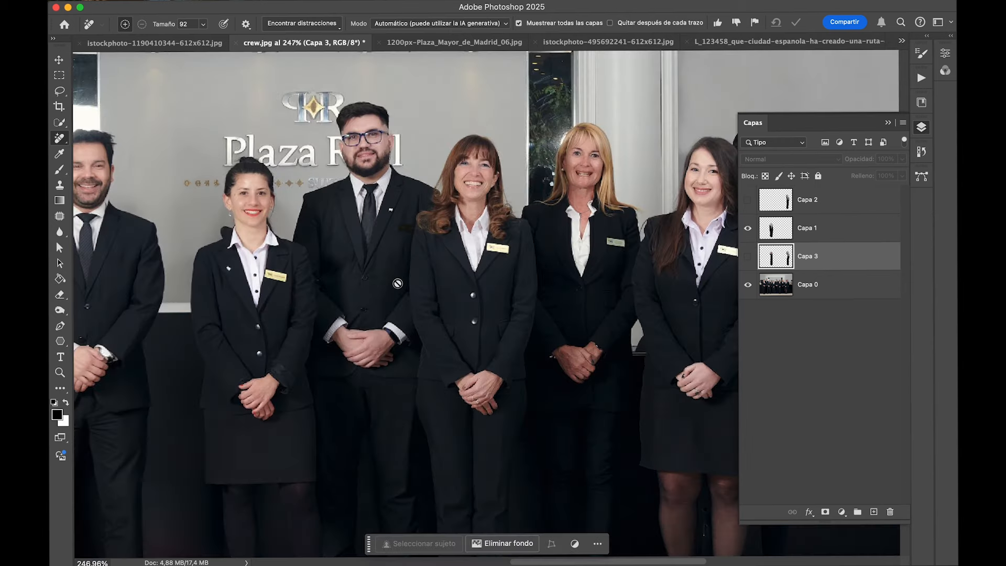
pyautogui.scroll(-1, 409, 275)
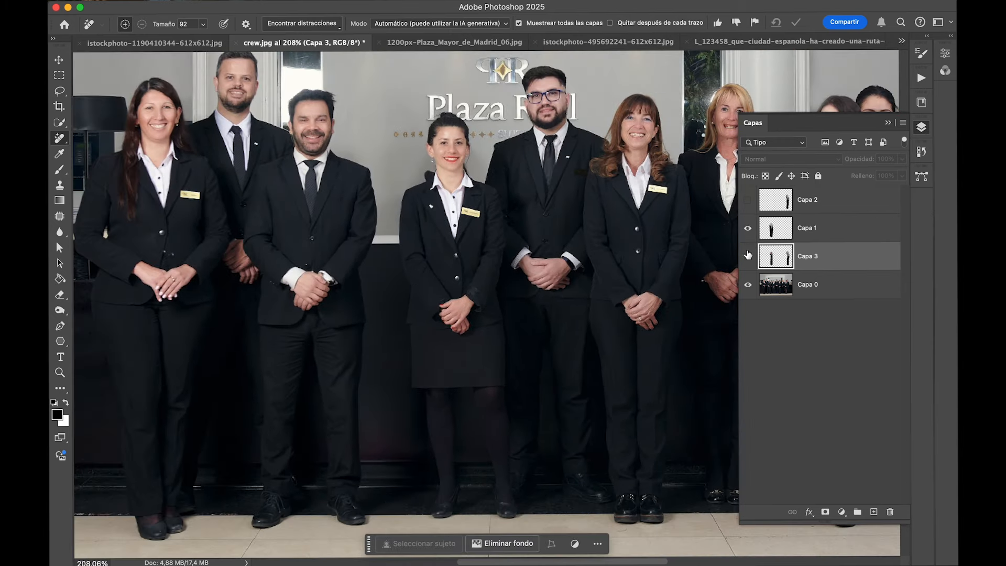
pyautogui.click(748, 231)
pyautogui.click(748, 231)
pyautogui.click(747, 229)
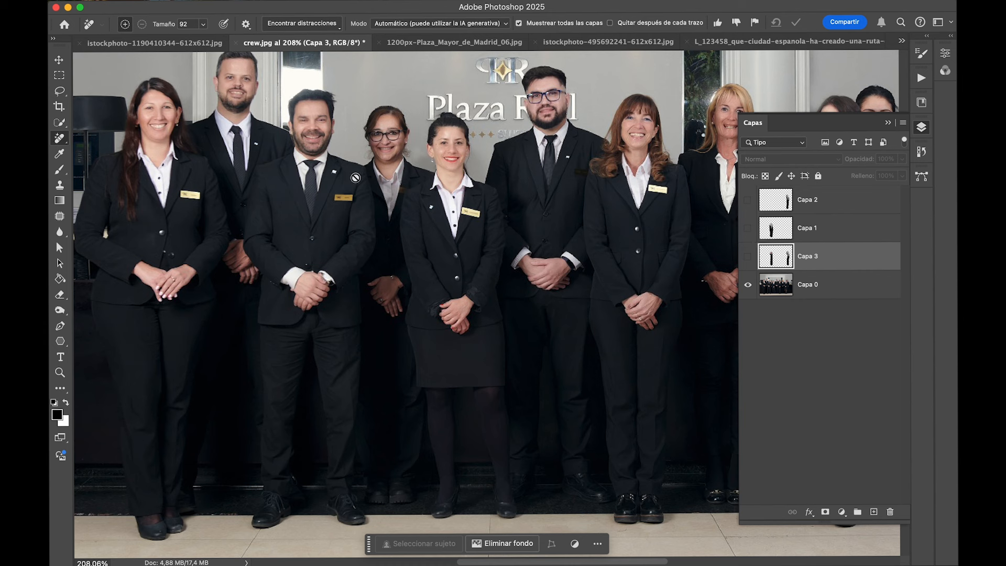
# Compare Capa 3's result with Capa 1's where the woman with glasses stood, leaving Capa 1 shown and Capa 3 hidden
pyautogui.click(747, 256)
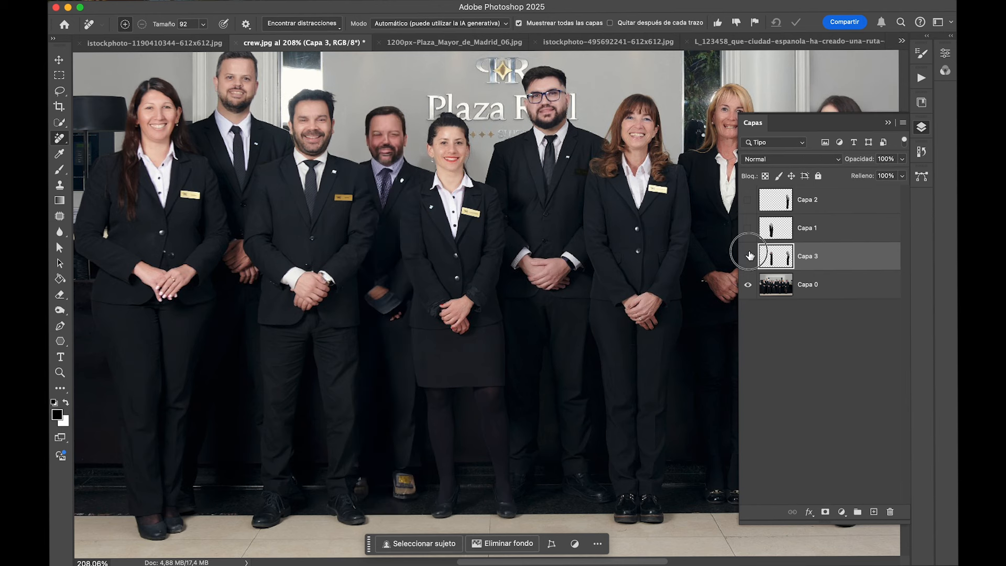
pyautogui.click(748, 256)
pyautogui.click(746, 229)
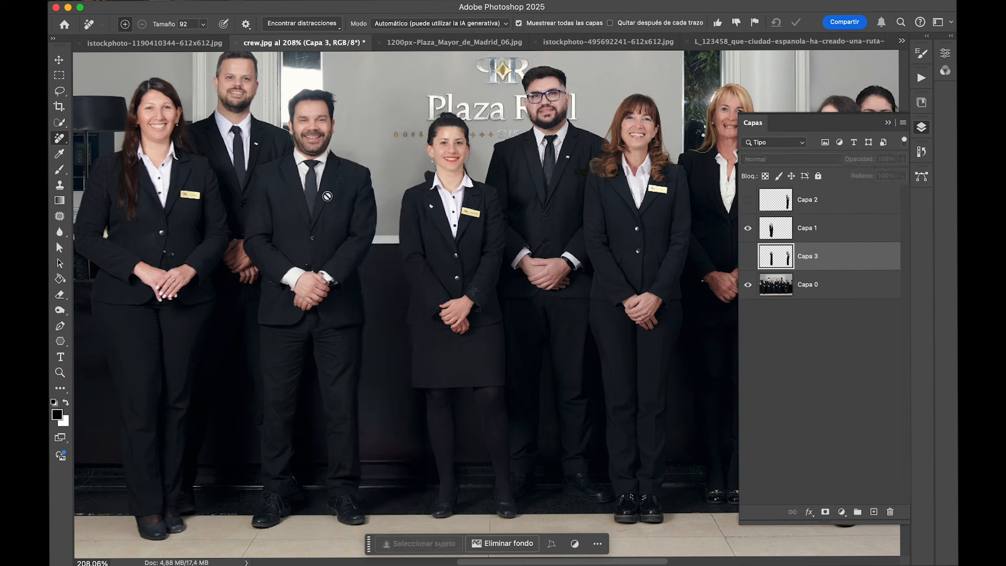
# Compare Capa 2's removal of the rear woman at the group's end with the original, leaving Capa 2 shown
pyautogui.click(747, 200)
pyautogui.hscroll(10, 702, 207)
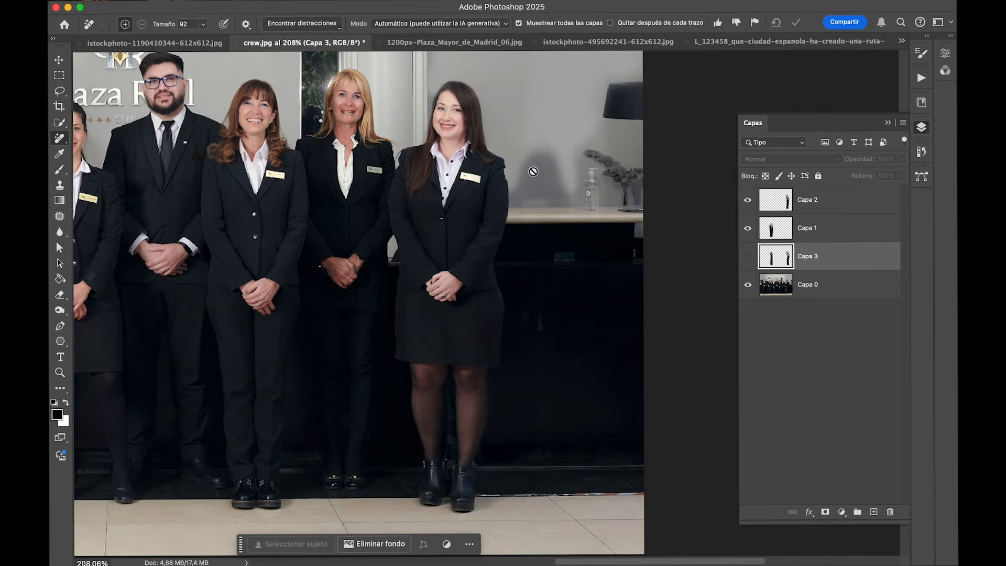
pyautogui.click(751, 206)
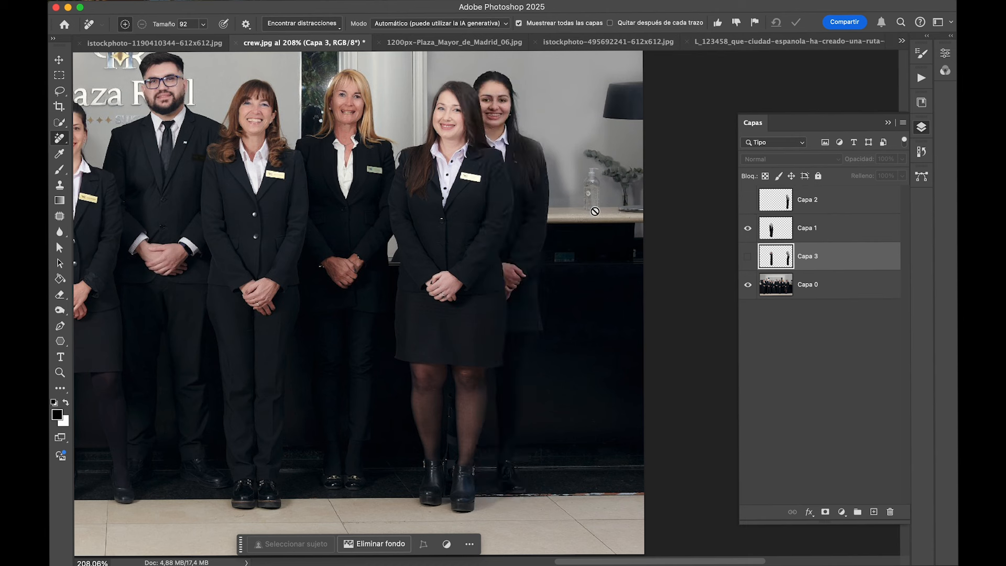
pyautogui.click(749, 202)
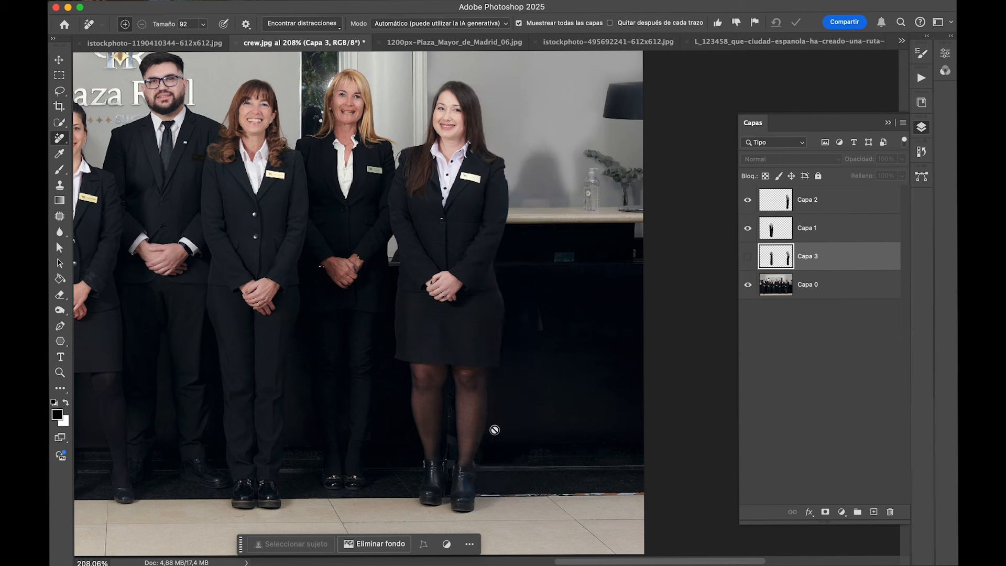
pyautogui.click(748, 200)
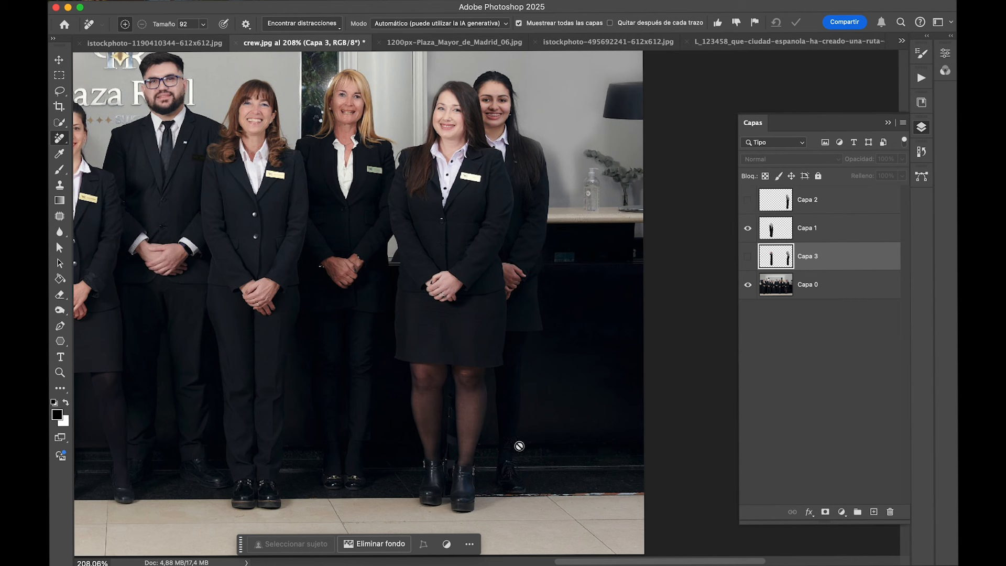
pyautogui.click(749, 202)
# Add an empty layer directly above Capa 3
pyautogui.scroll(-5, 555, 348)
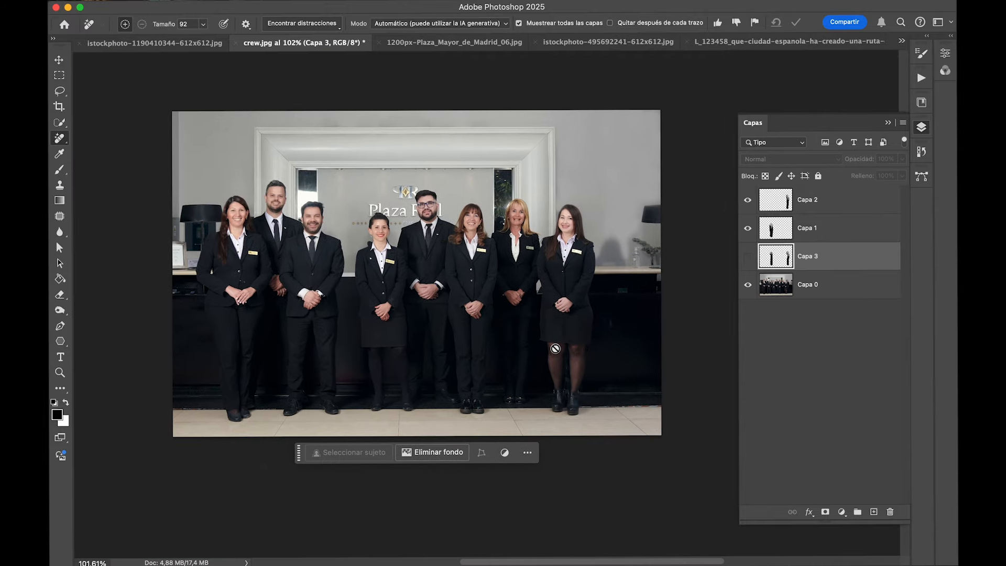
pyautogui.click(874, 511)
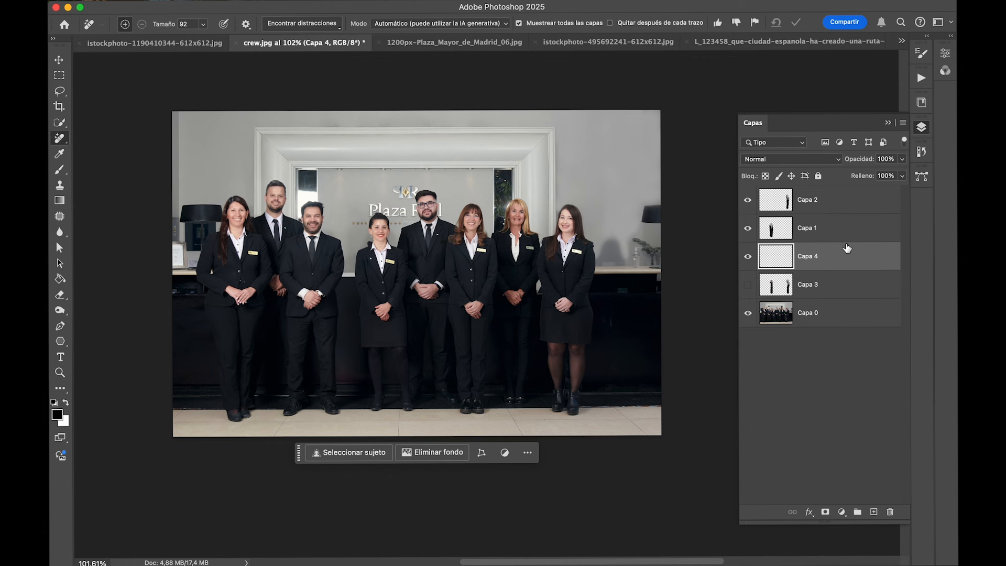
# Switch to pexels-matreding-13641043.jpg and compare Capa 3's removal of the pedestrians and cyclist with the original, leaving Capa 3 shown
pyautogui.click(162, 44)
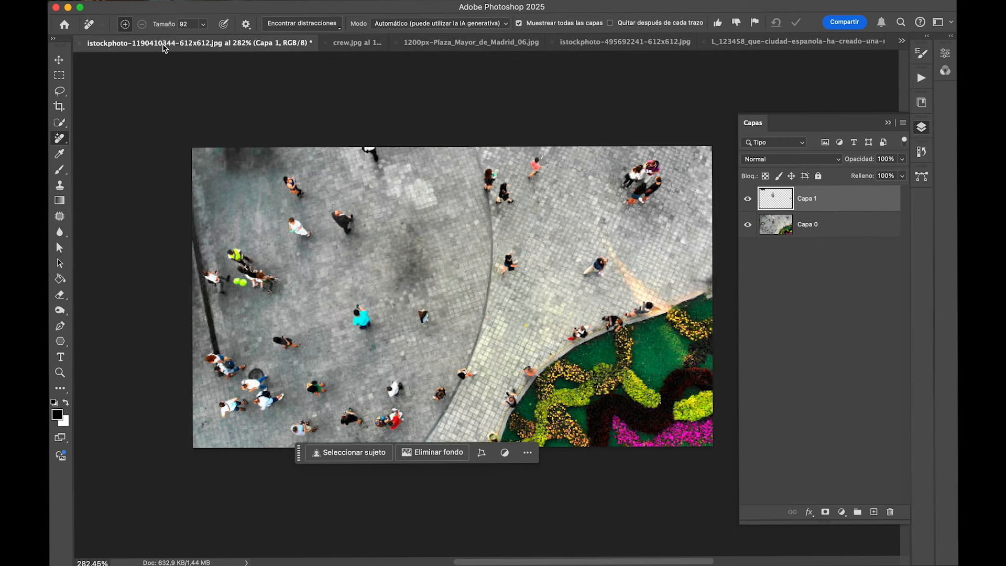
pyautogui.click(902, 40)
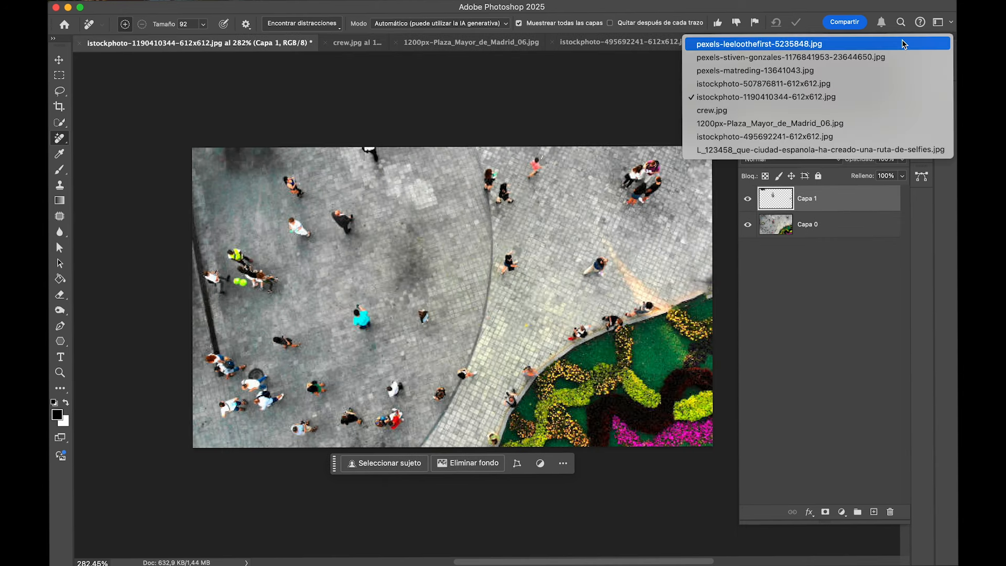
pyautogui.click(877, 83)
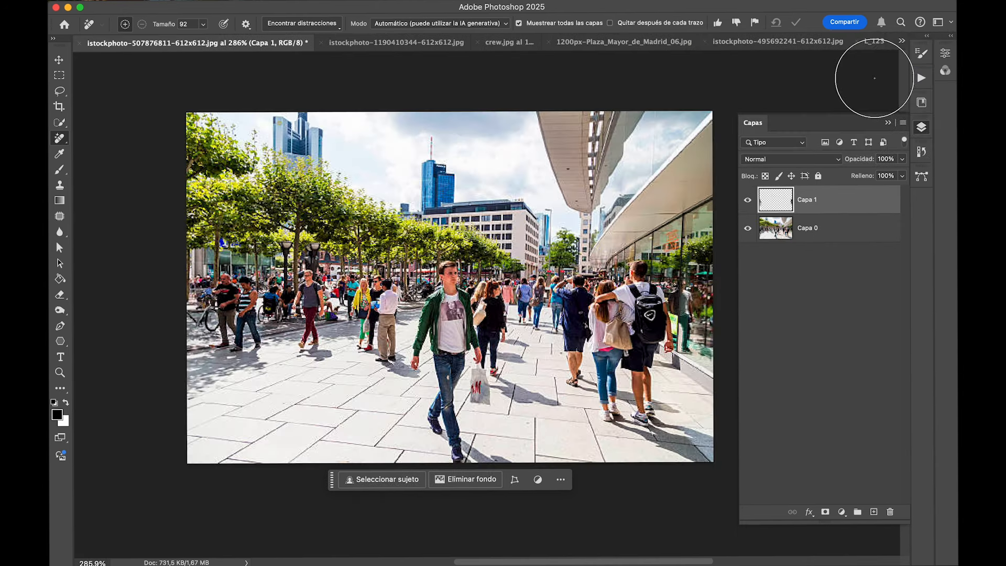
pyautogui.click(902, 40)
pyautogui.click(872, 83)
pyautogui.click(903, 42)
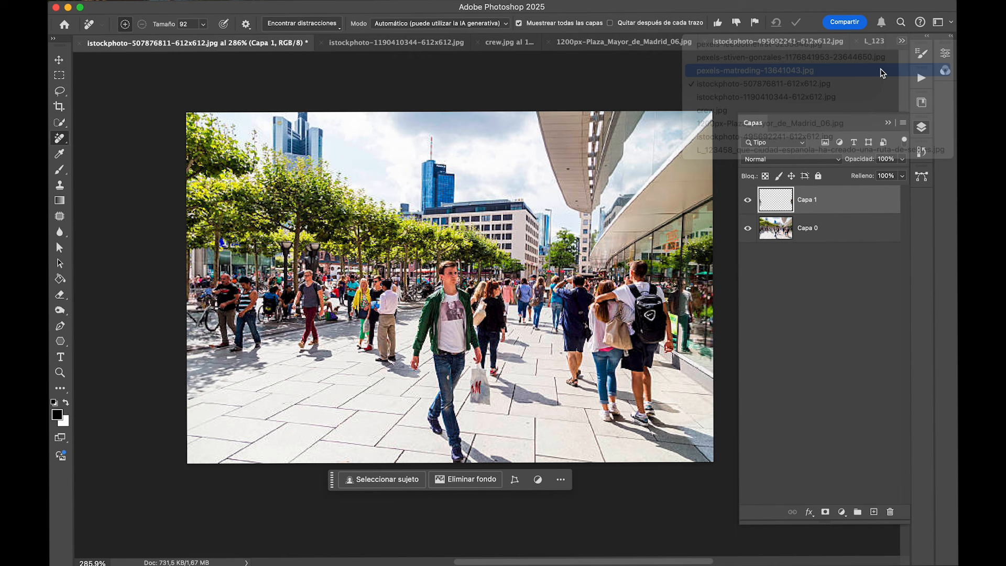
pyautogui.click(880, 72)
pyautogui.click(747, 256)
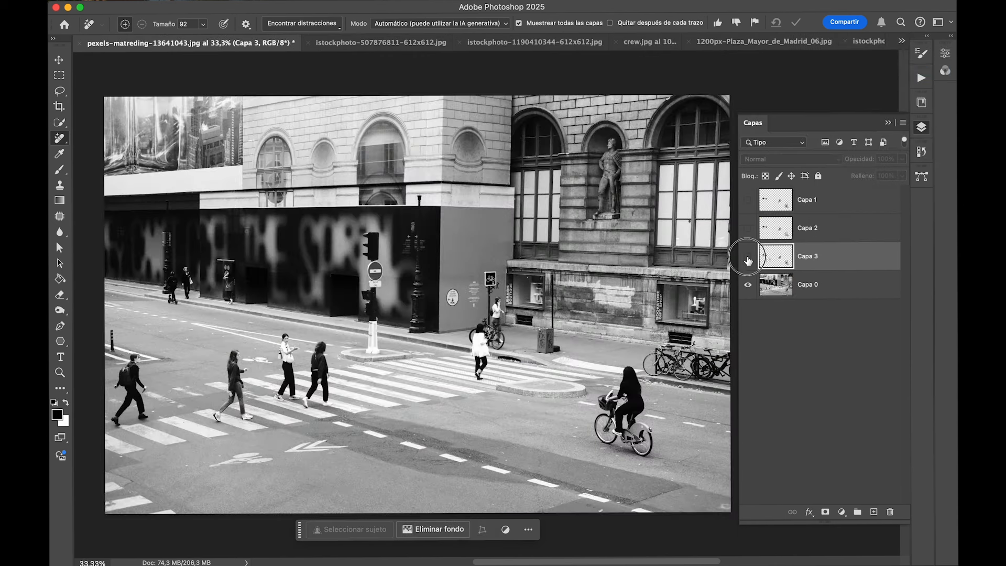
pyautogui.click(747, 257)
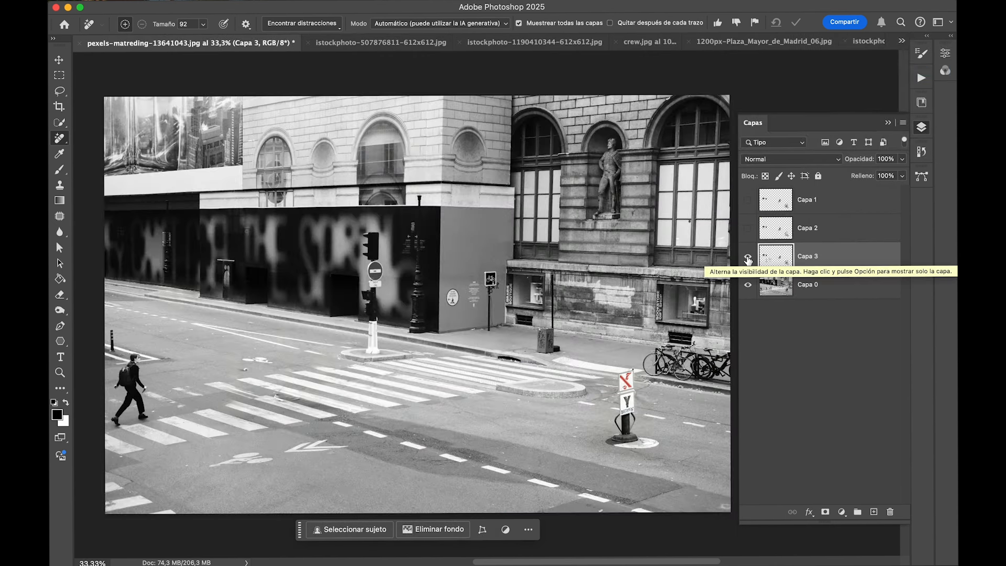